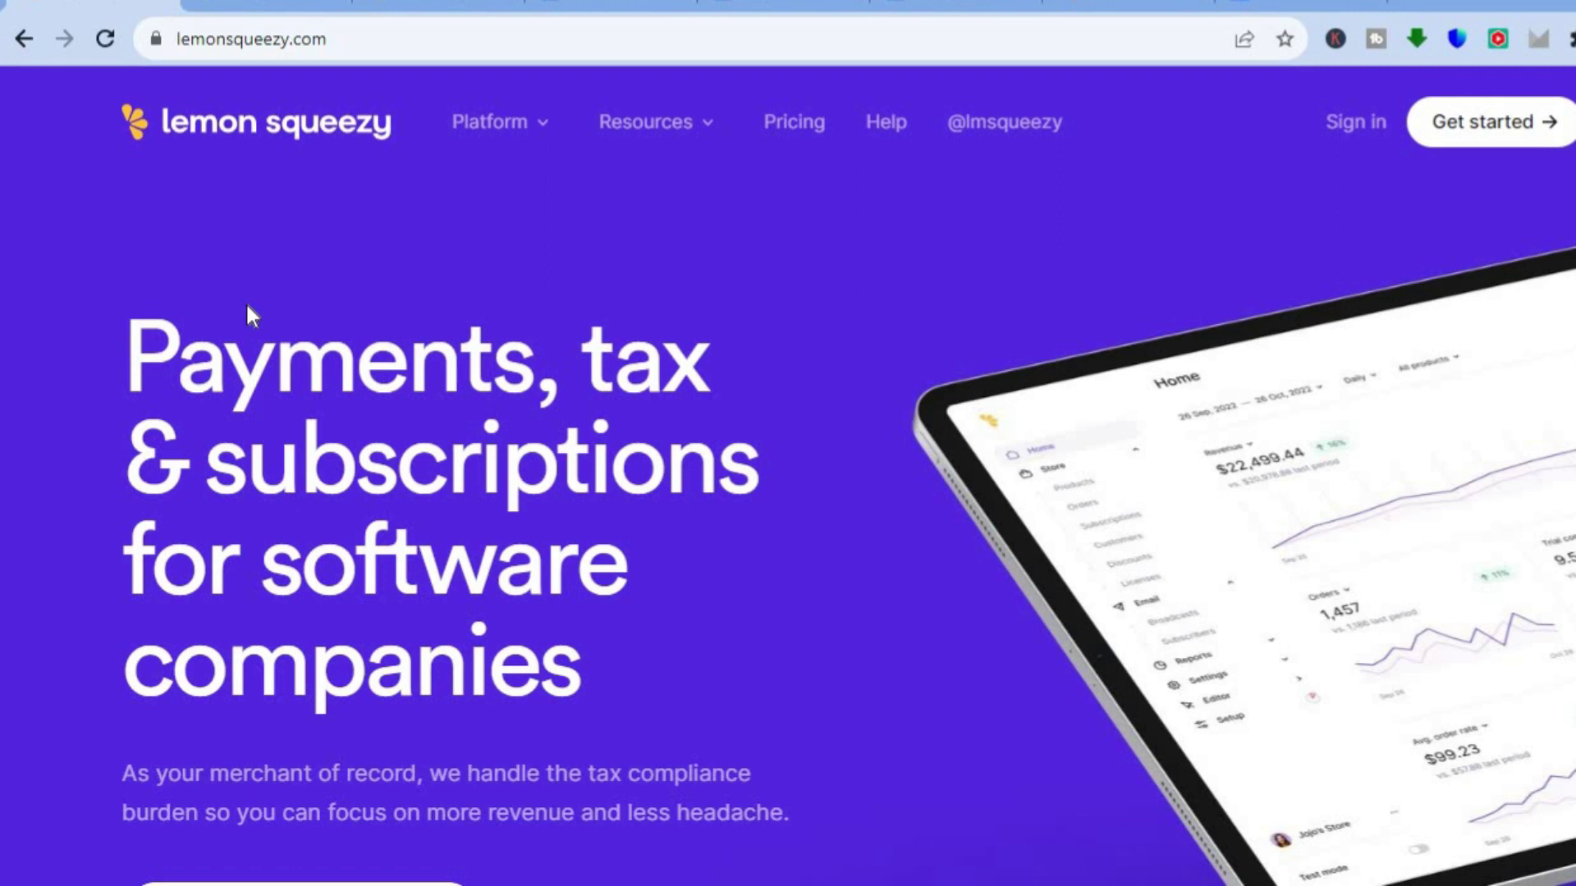
# Step: Review the pricing page's 5% + 50¢ Ecommerce fee and $0/m Email Marketing plan, then return home
pyautogui.click(254, 12)
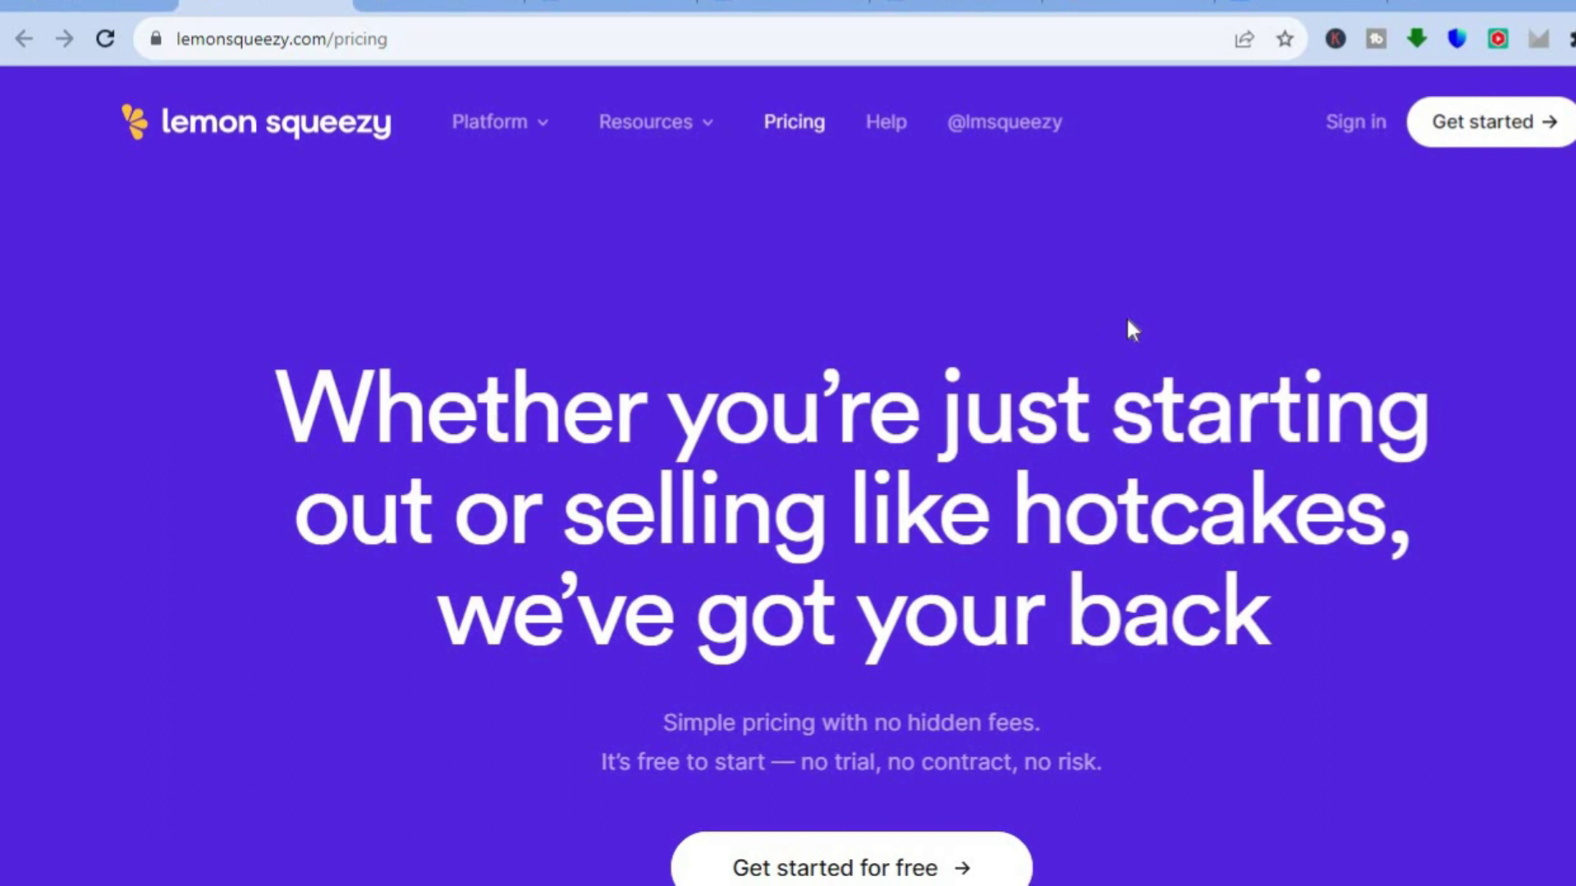
pyautogui.scroll(-2, 854, 493)
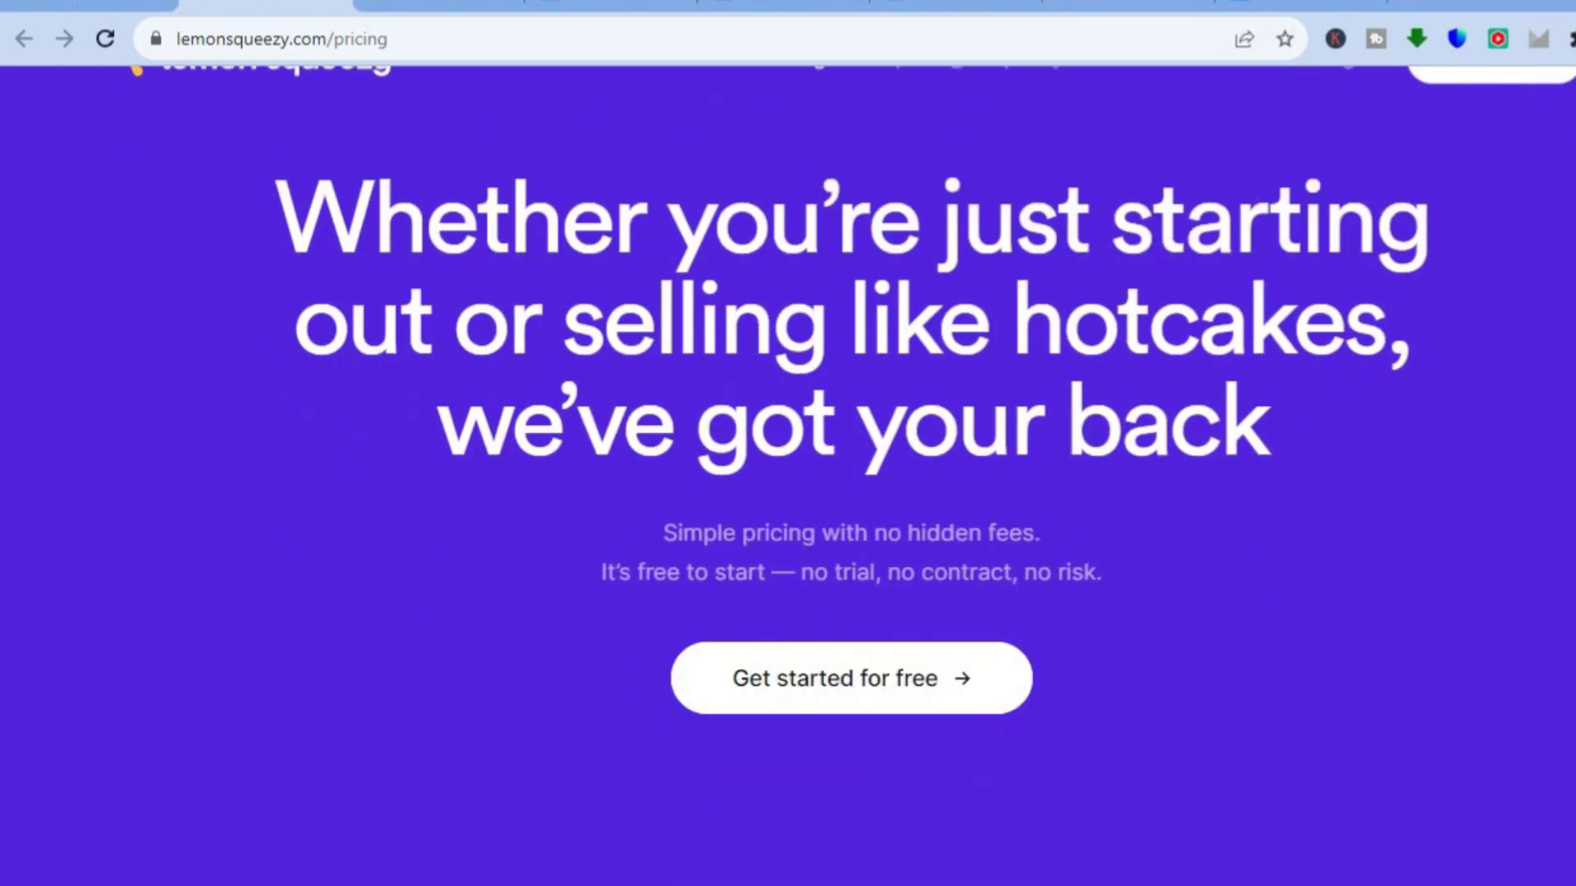
pyautogui.scroll(-4, 788, 443)
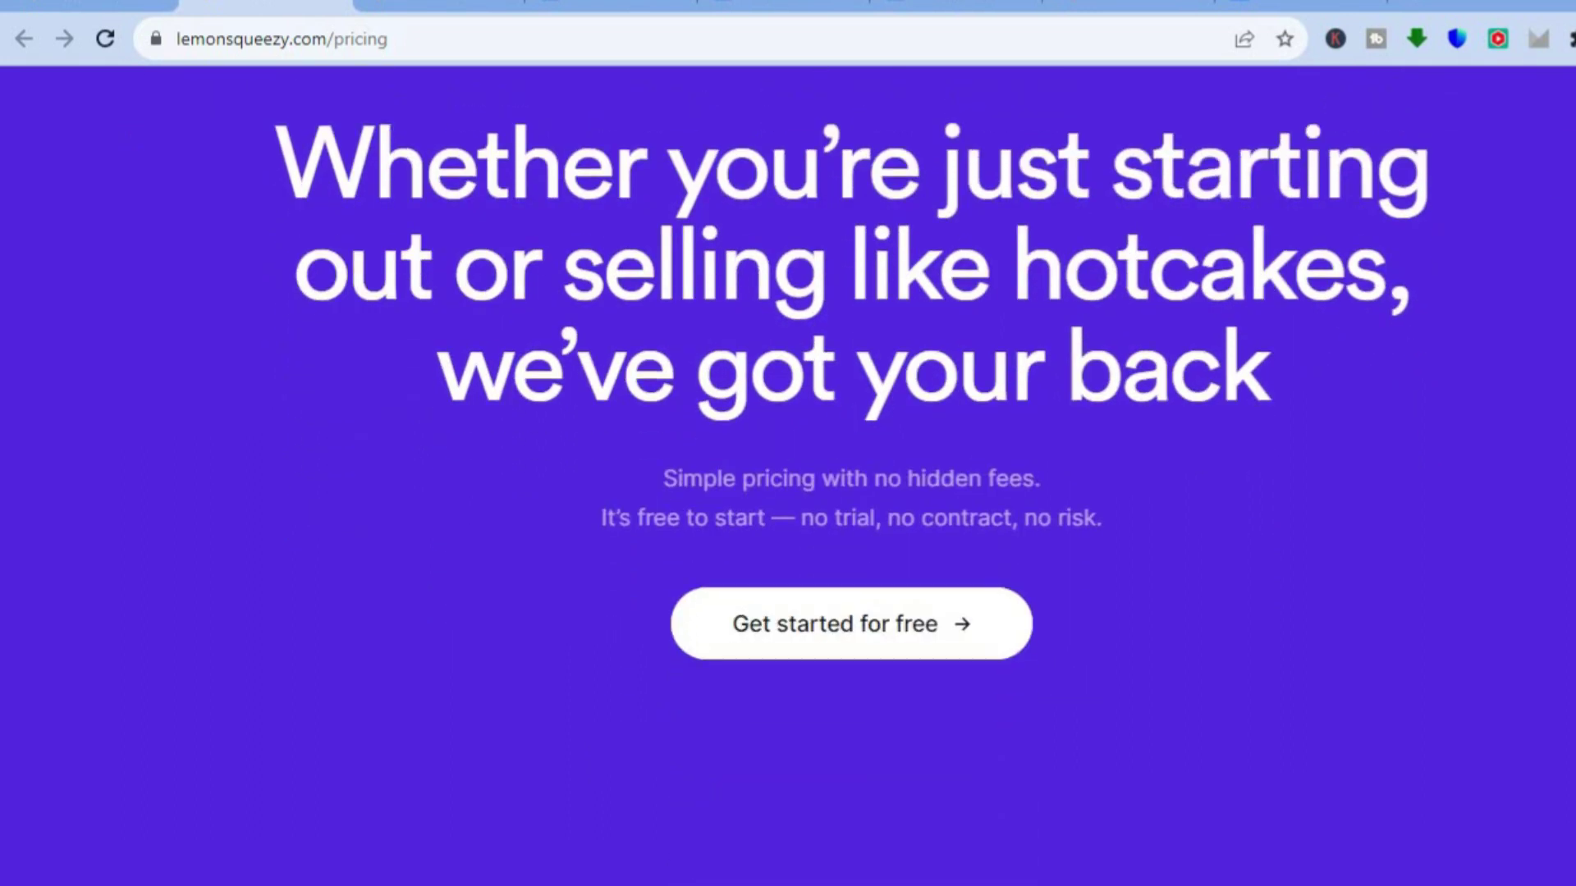
pyautogui.scroll(-1, 788, 443)
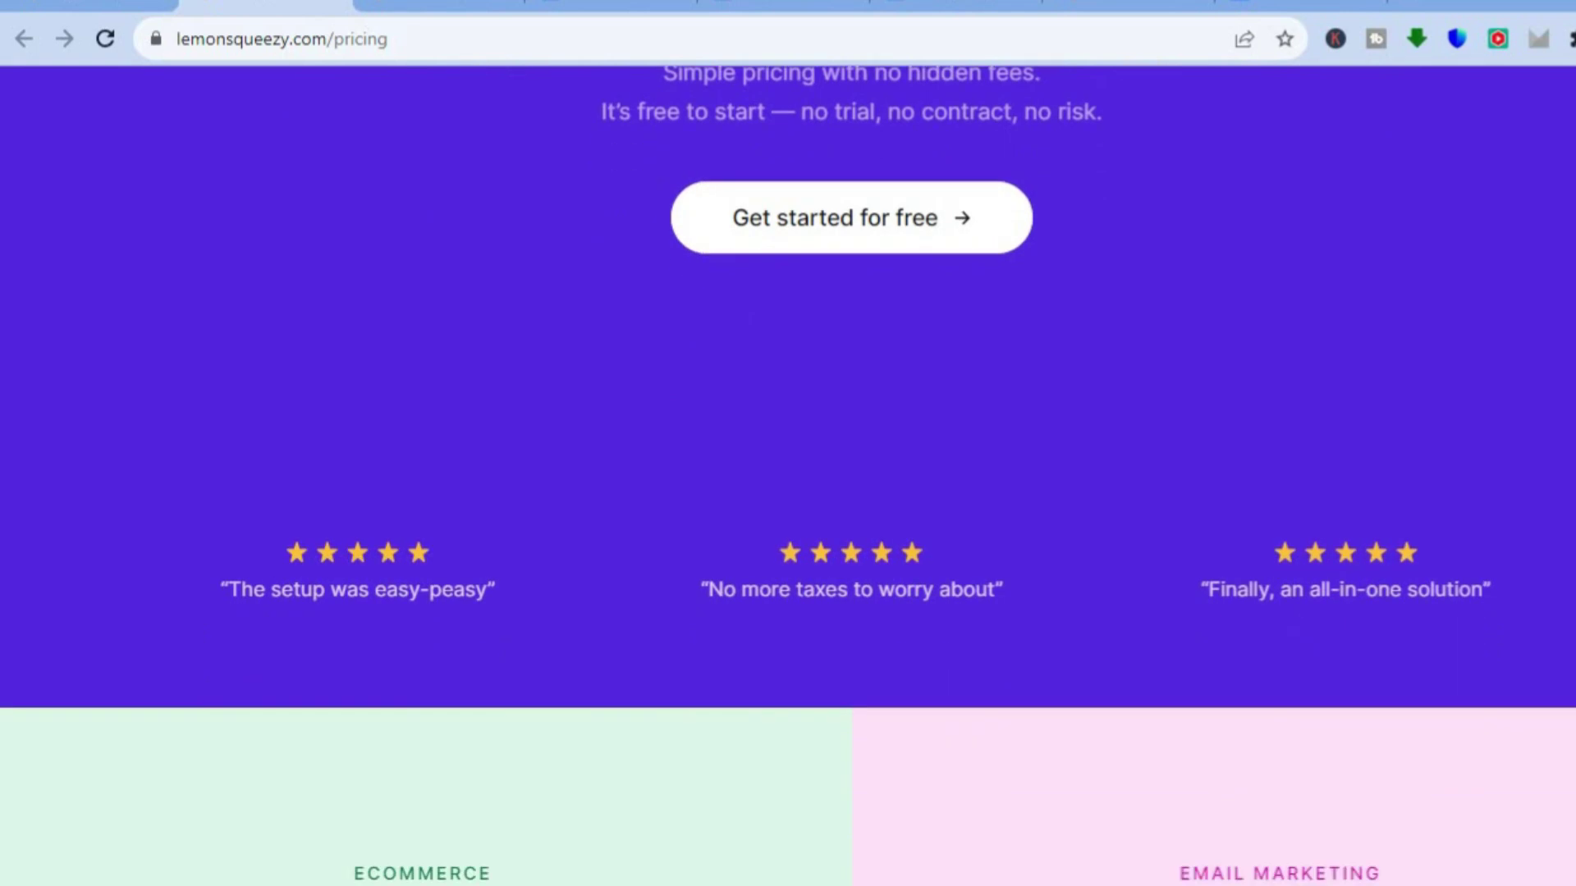
pyautogui.scroll(-4, 787, 468)
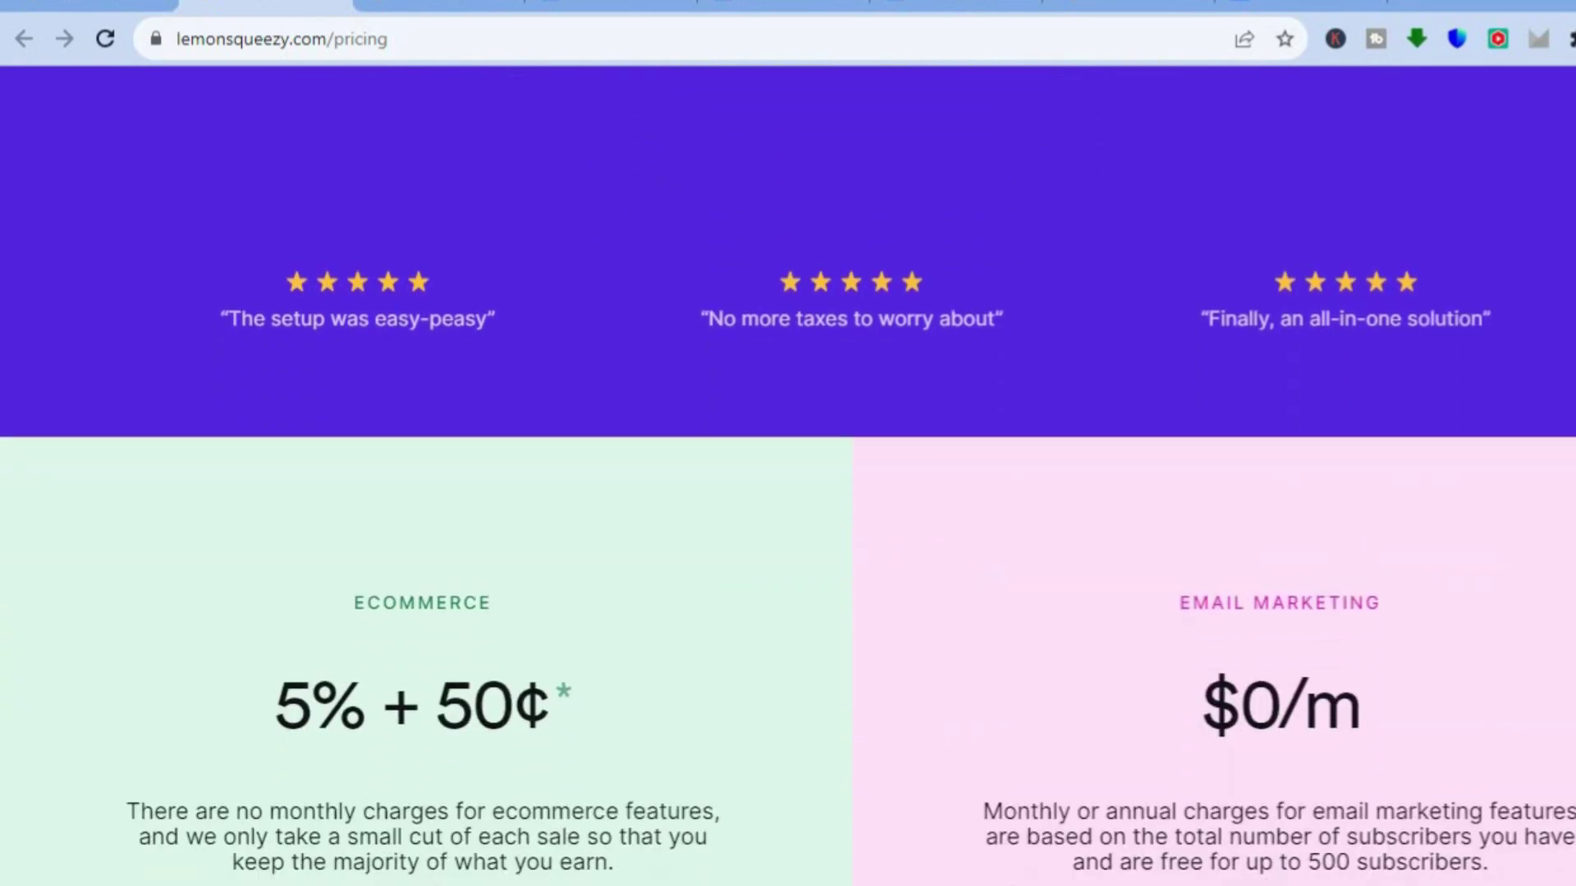
pyautogui.scroll(-3, 788, 468)
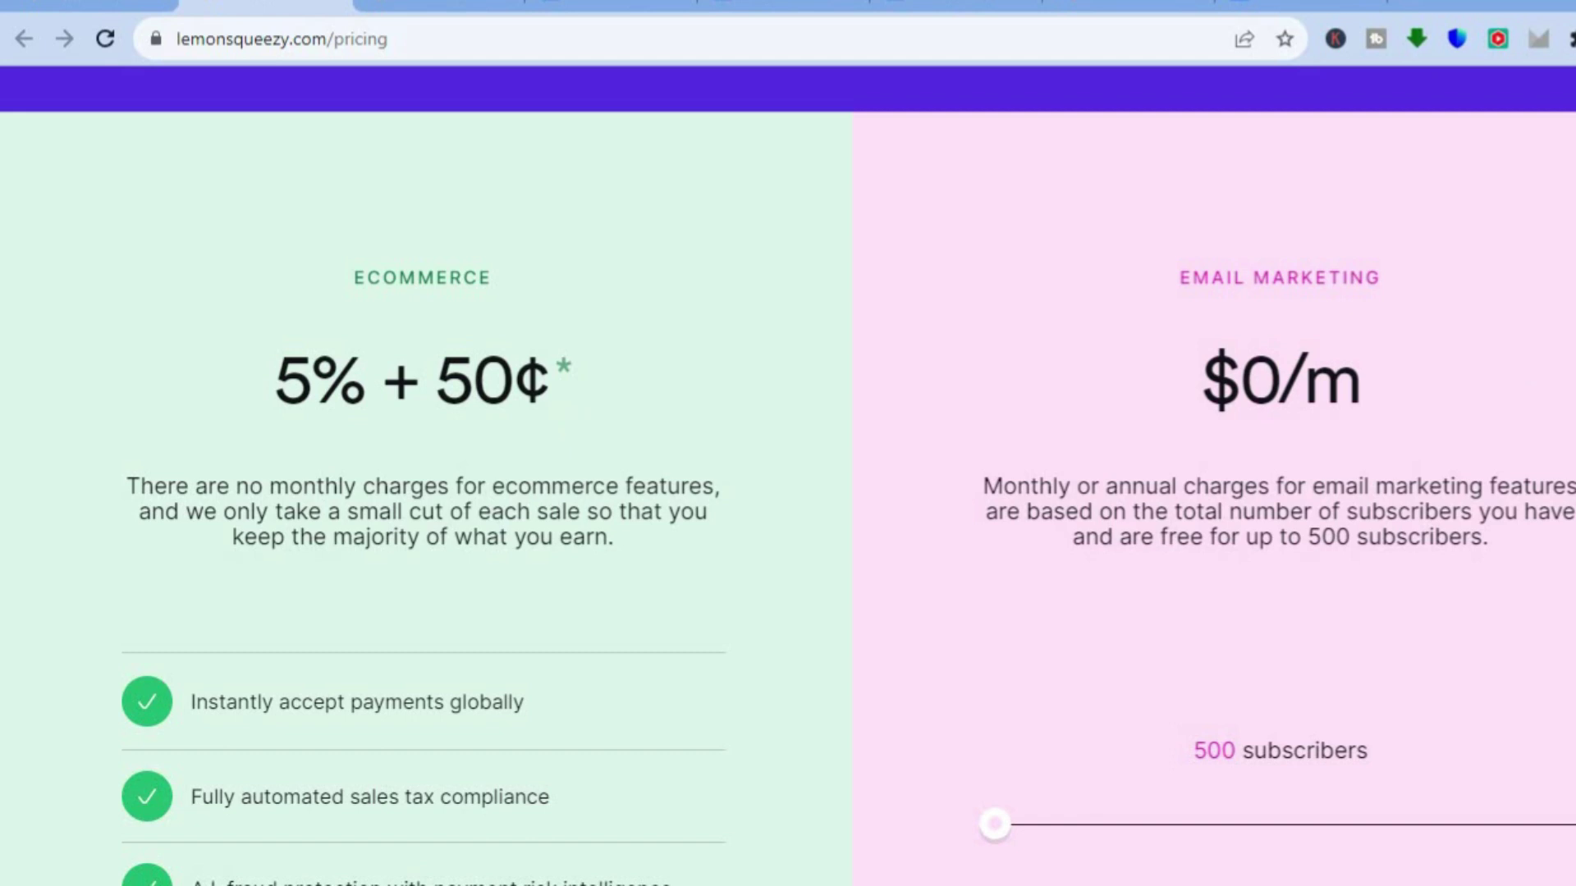
pyautogui.scroll(-2, 788, 492)
pyautogui.scroll(-1, 848, 482)
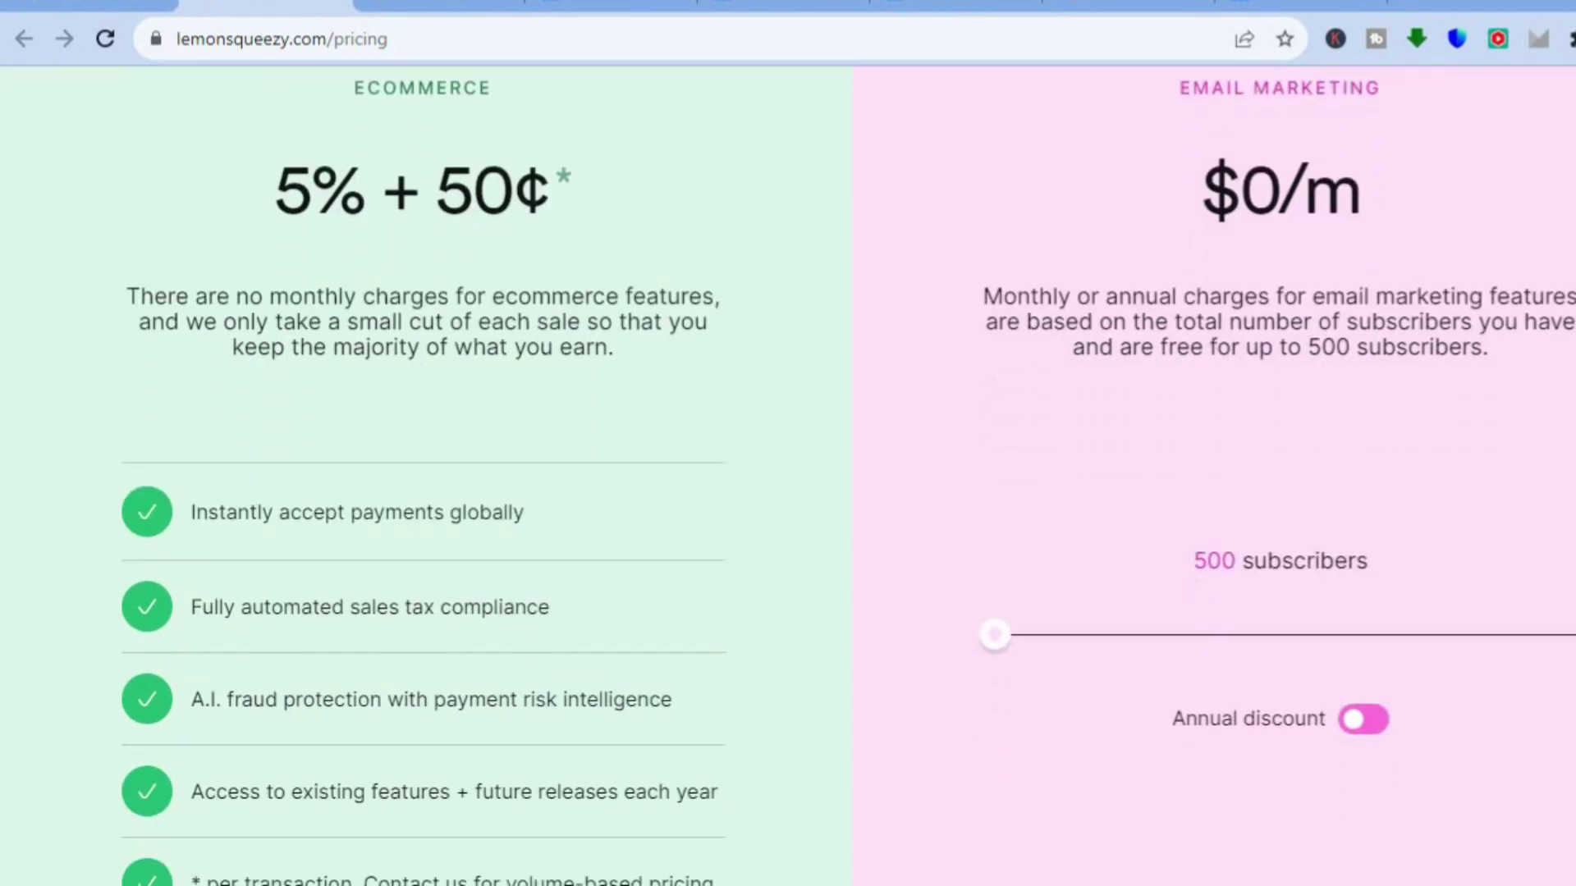
pyautogui.scroll(-1, 848, 483)
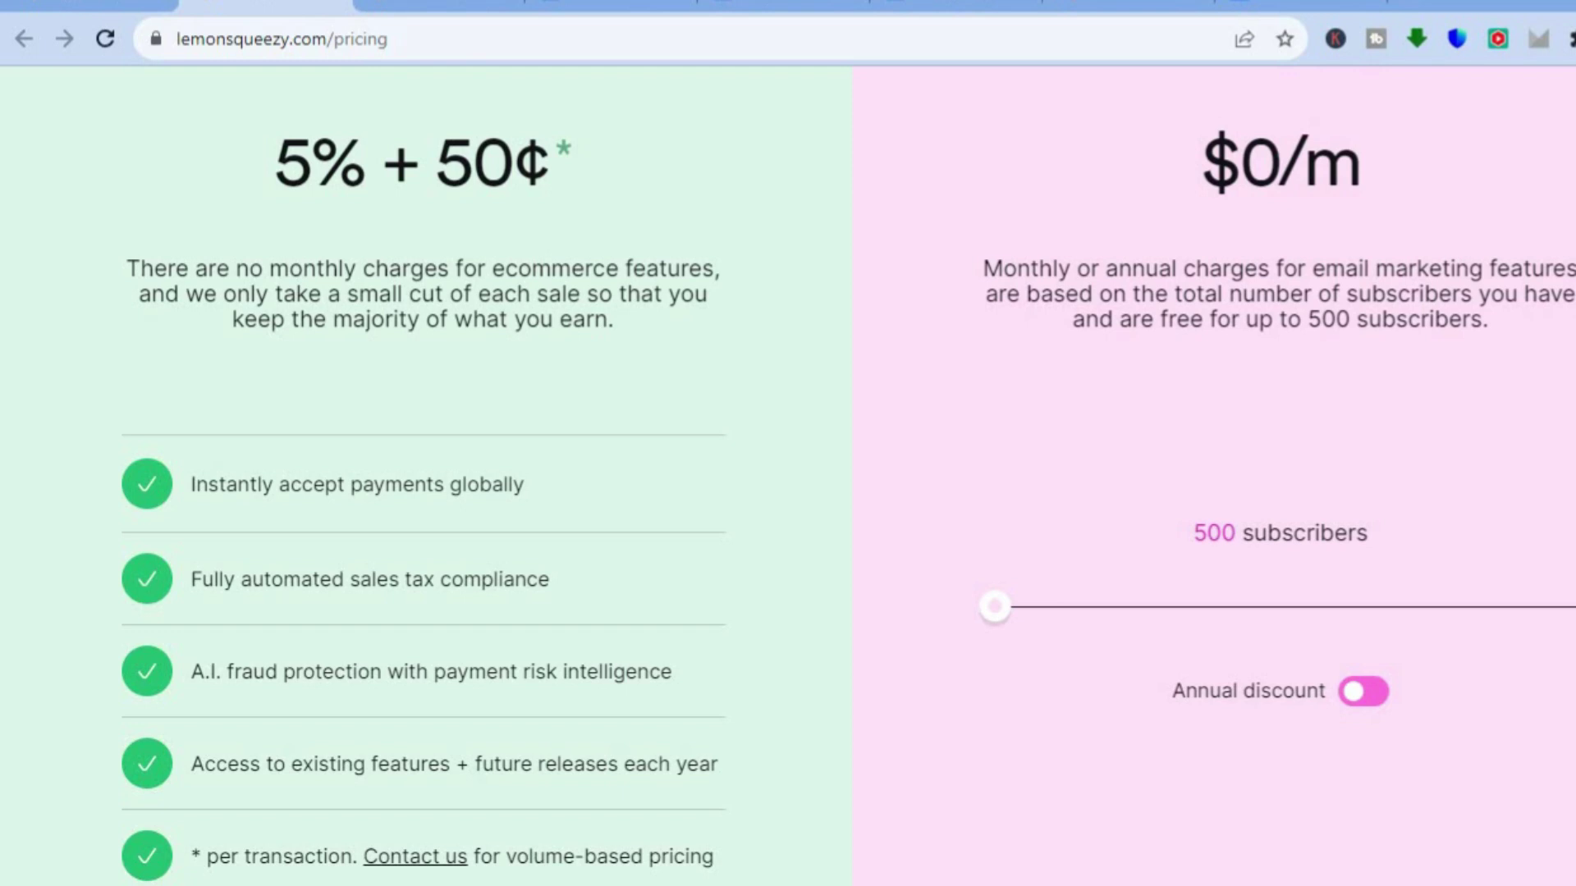
pyautogui.scroll(-1, 788, 492)
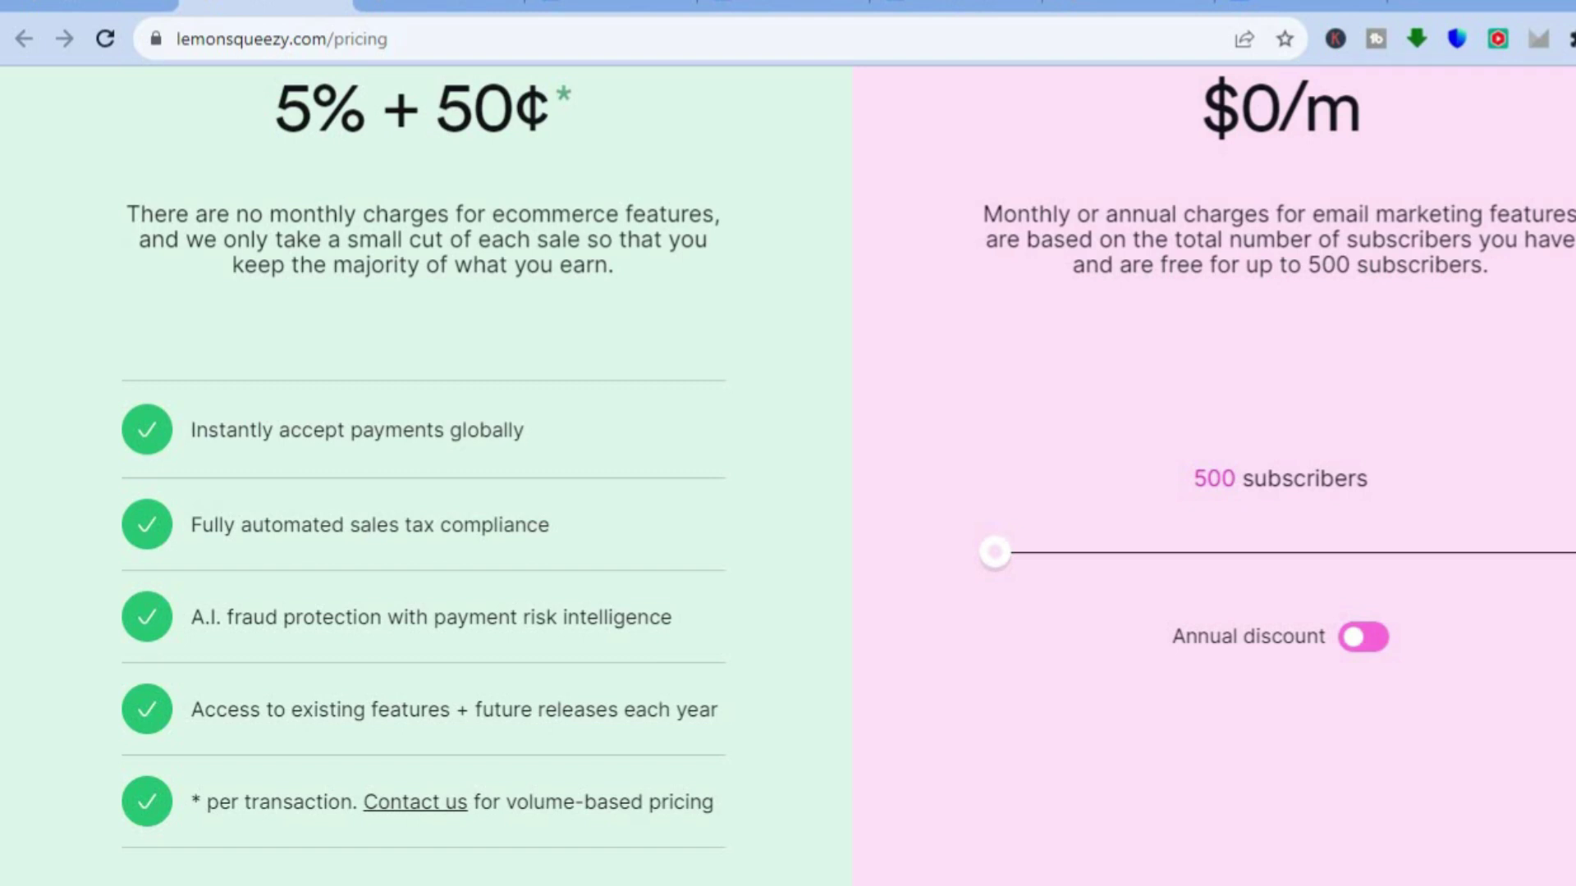
pyautogui.scroll(-3, 788, 476)
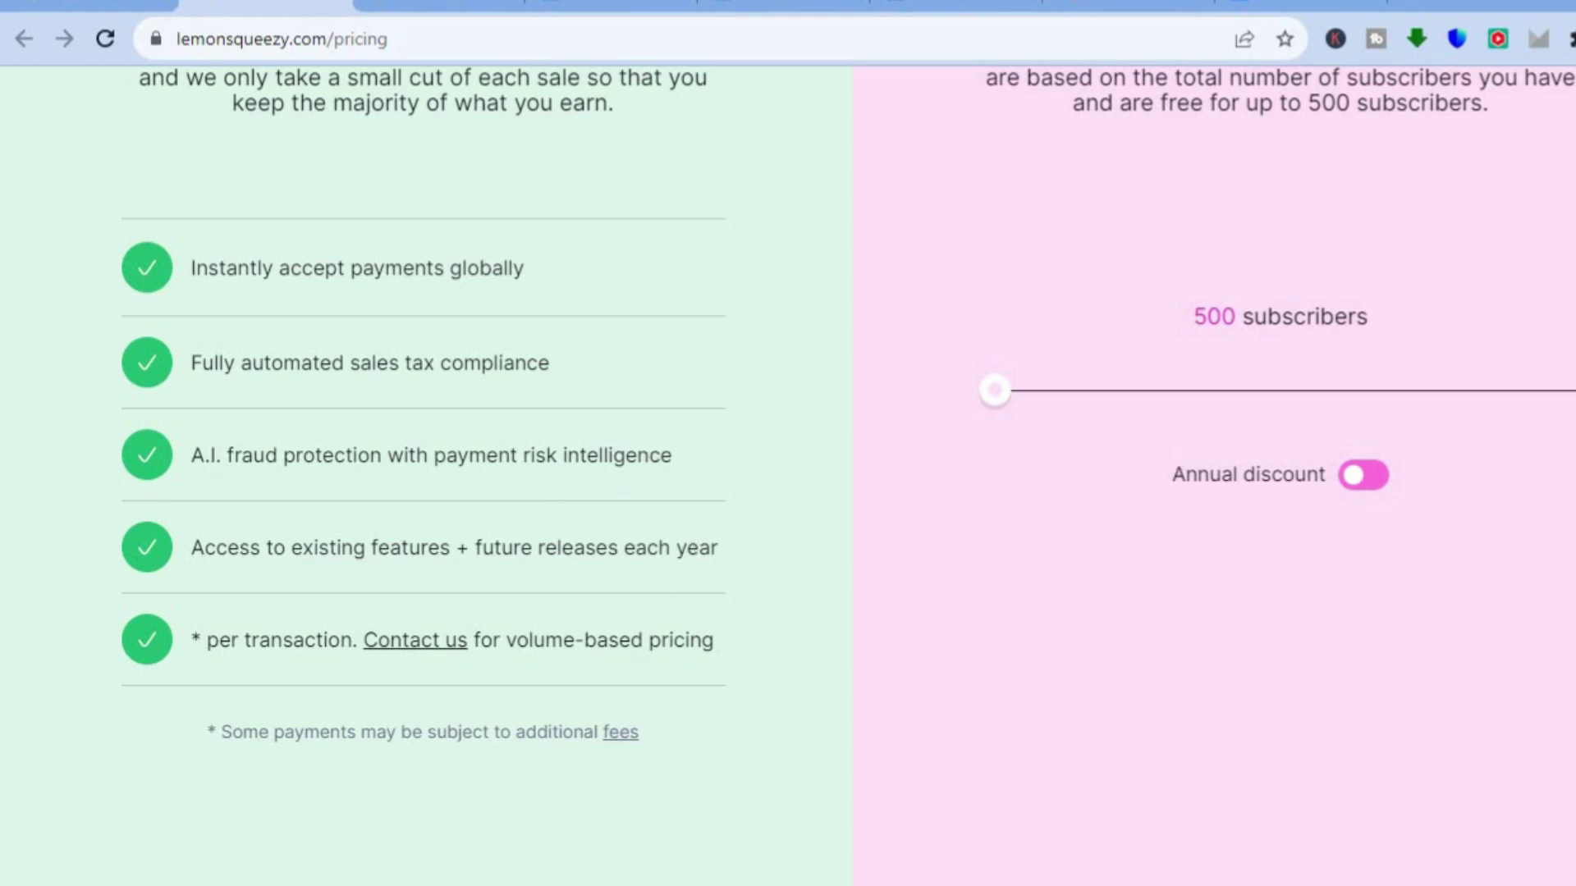
pyautogui.scroll(5, 788, 476)
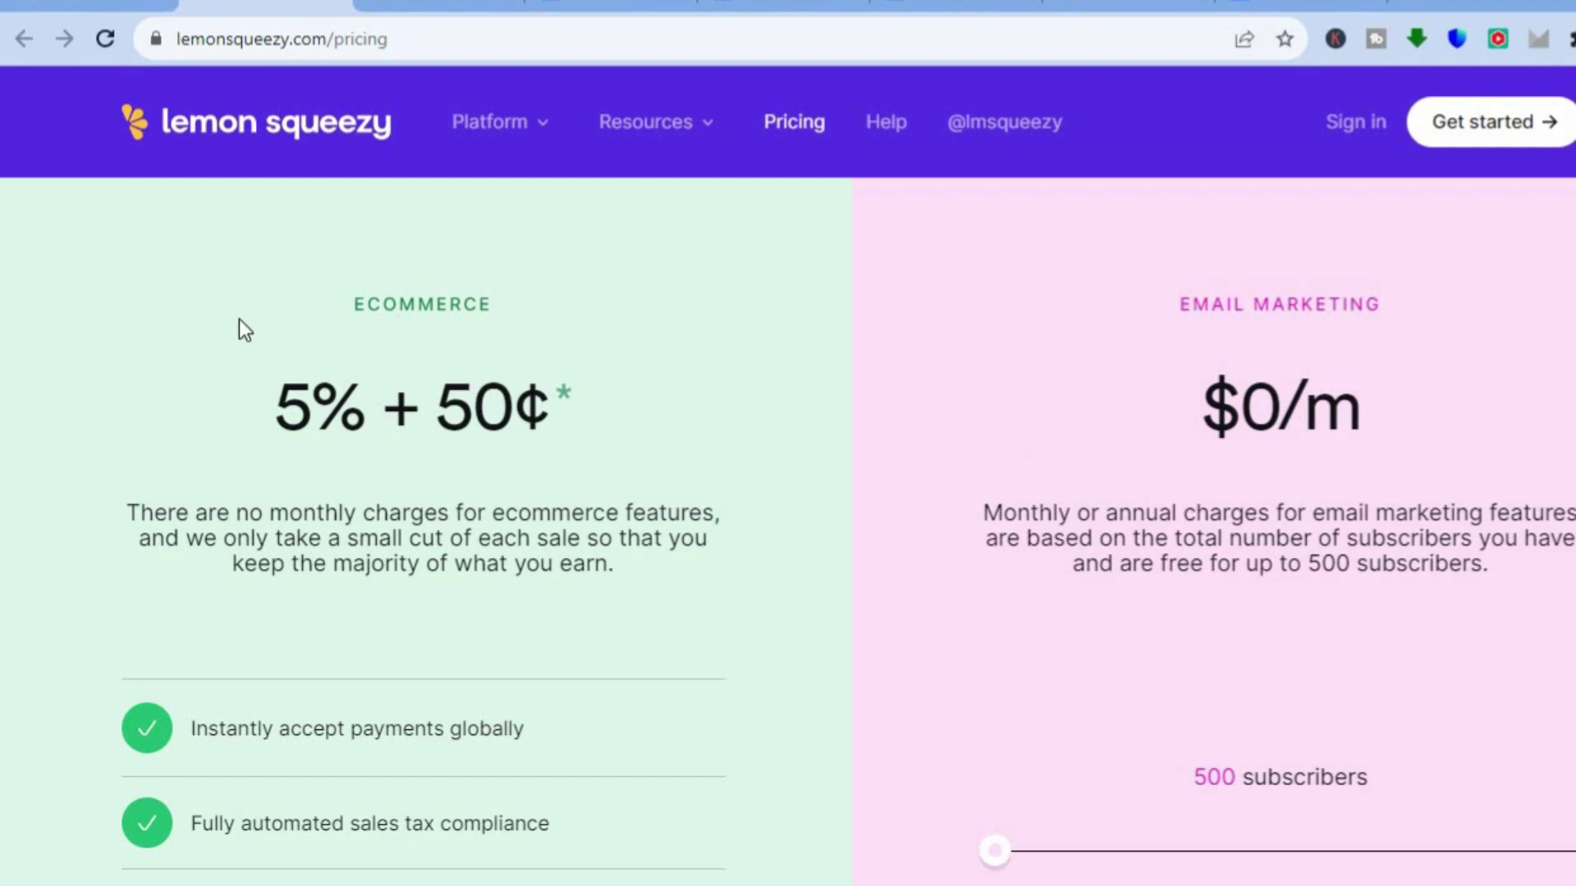
pyautogui.click(103, 8)
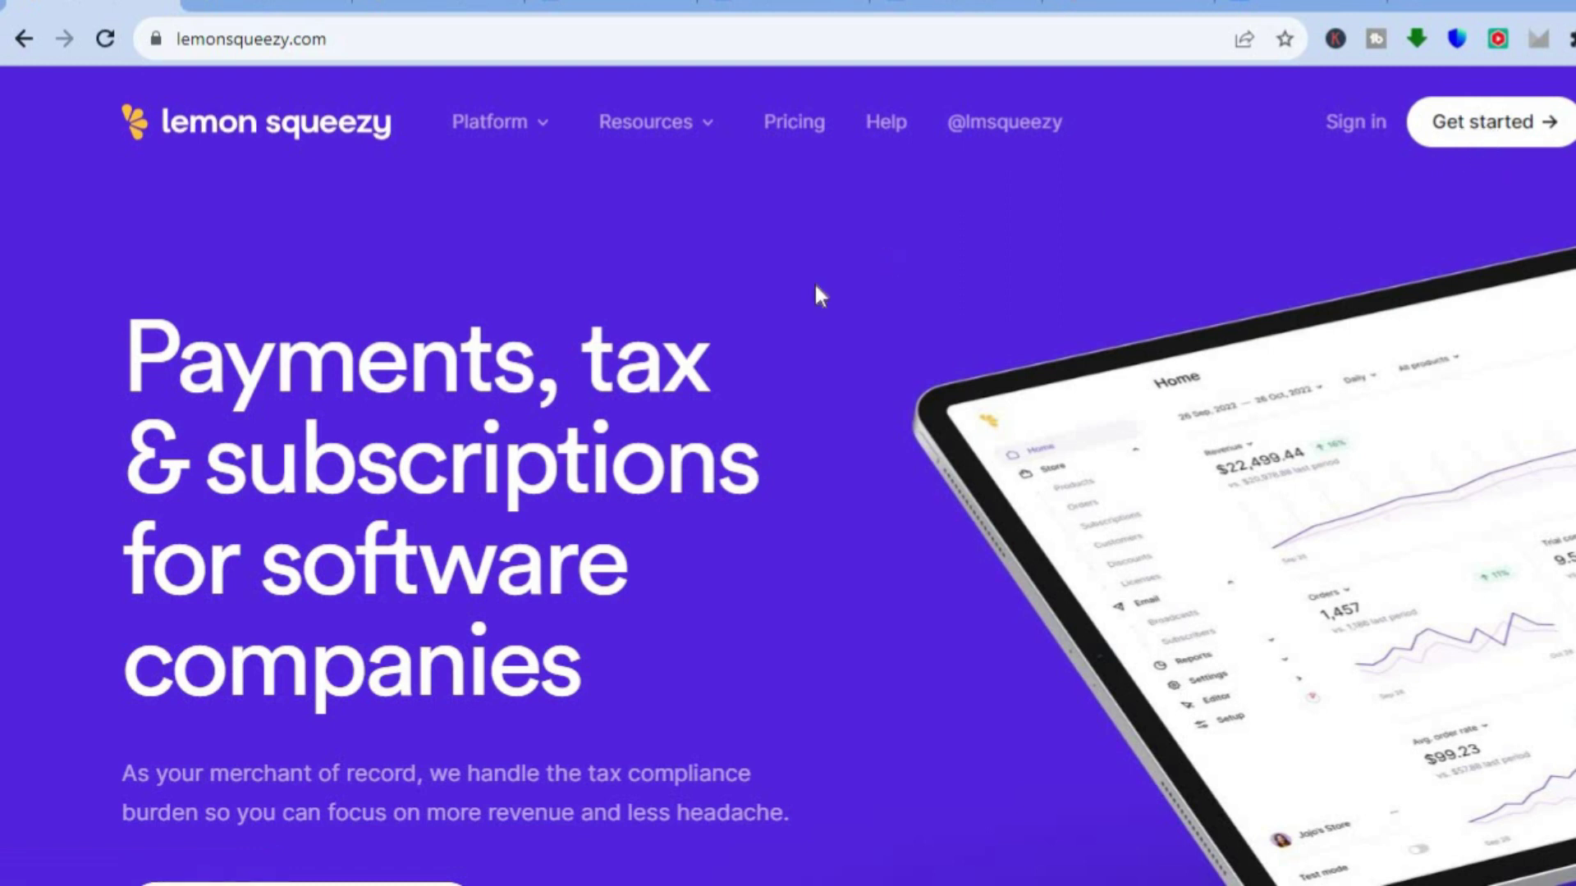
# Step: Switch to the app.lemonsqueezy.com dashboard showing $0.00 revenue and 0 new orders
pyautogui.click(417, 8)
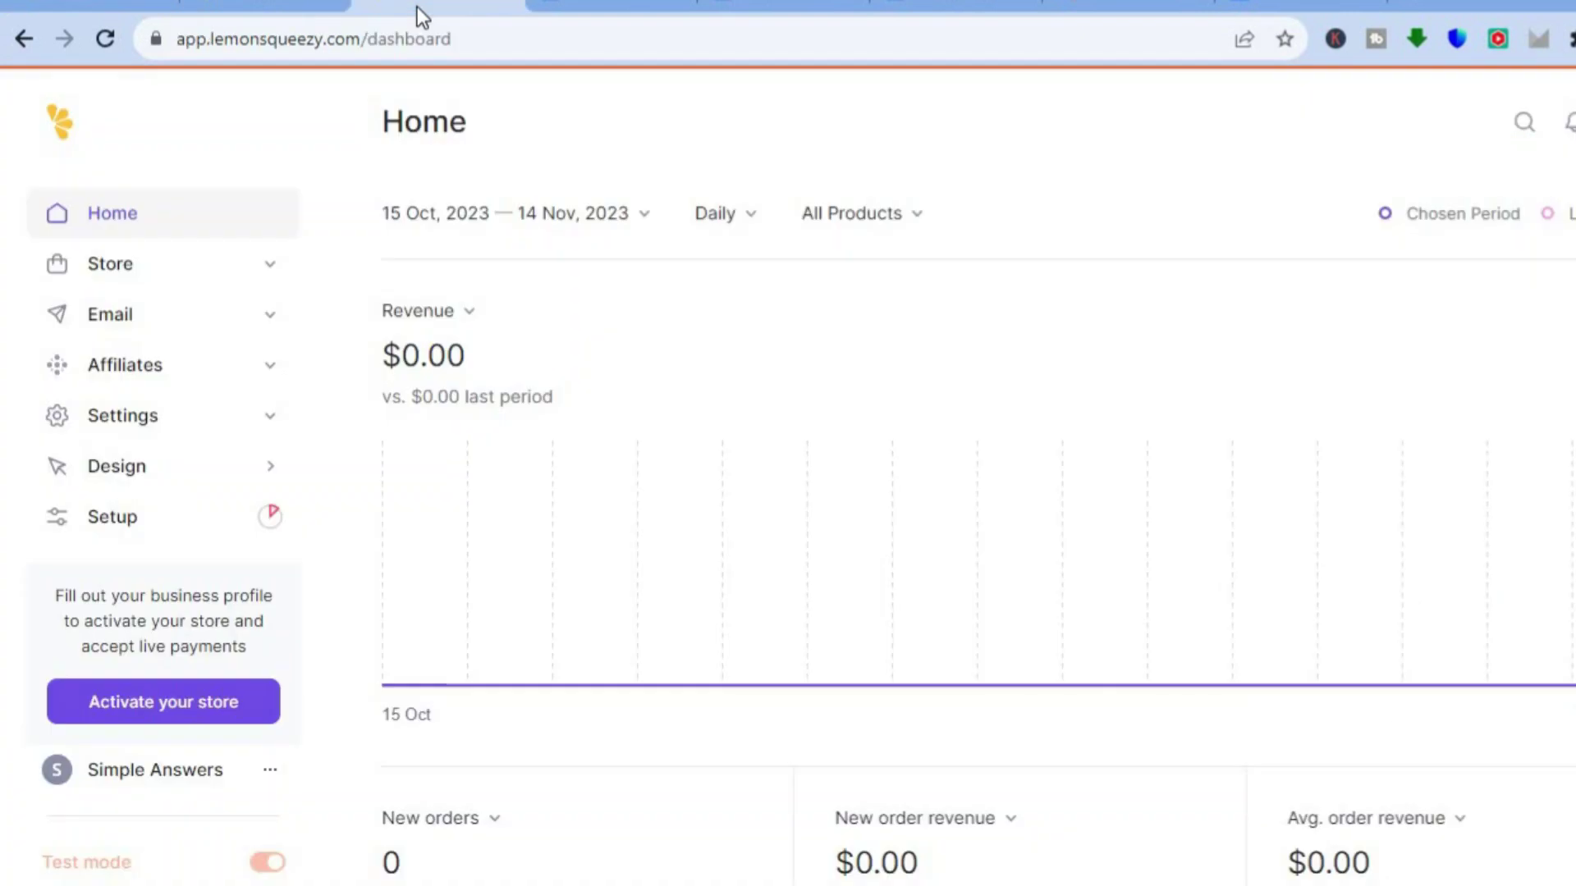
# Step: Go to Store > Products, create a new product and name it 'simple answers'
pyautogui.click(201, 282)
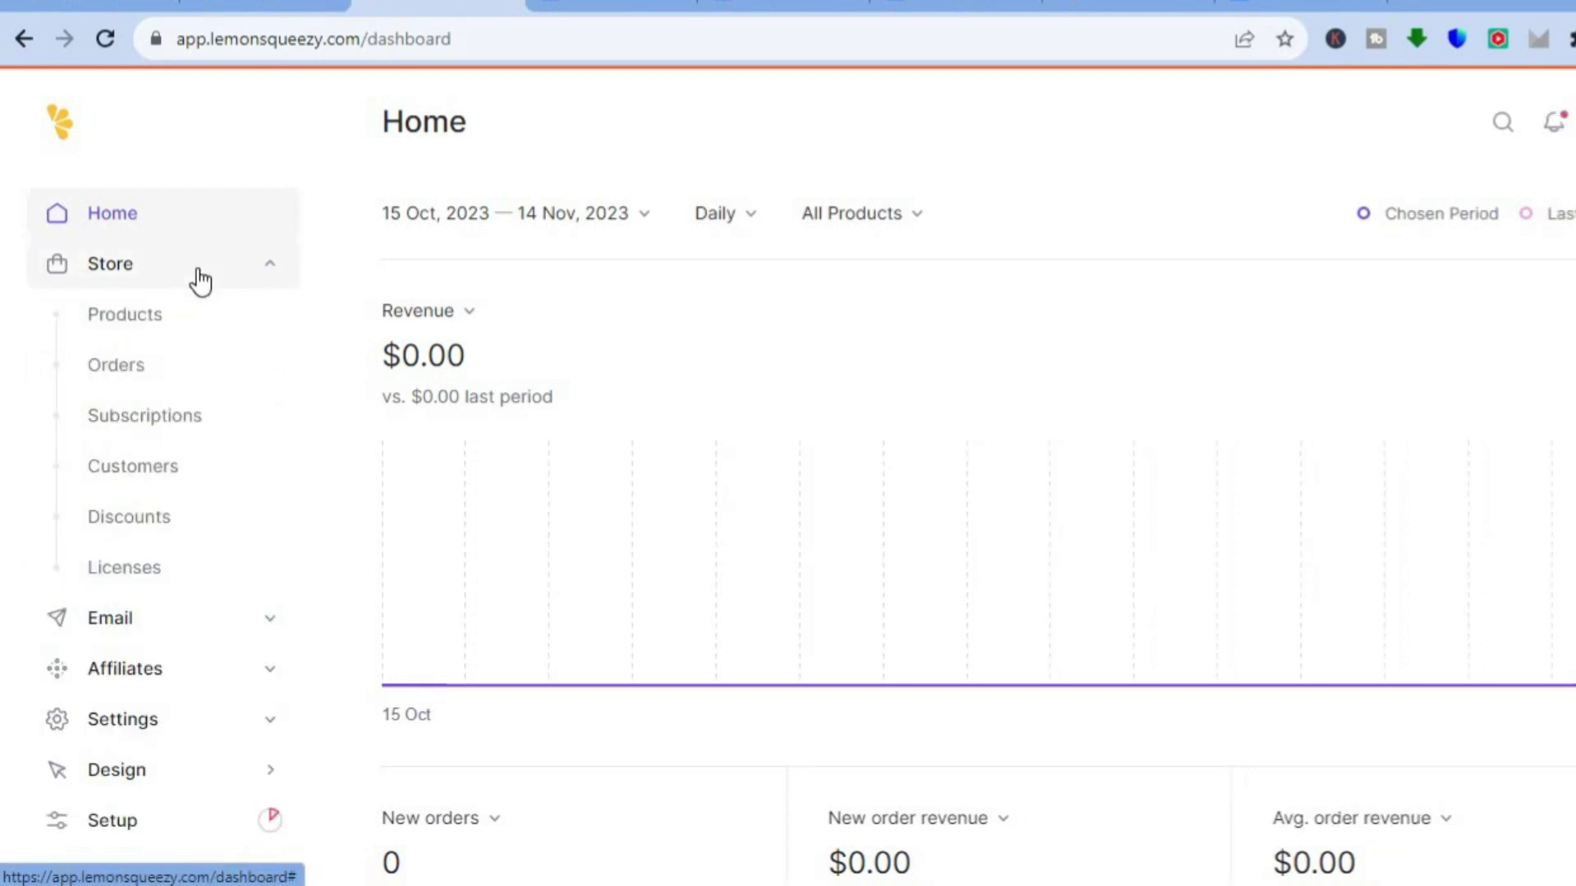
pyautogui.click(124, 314)
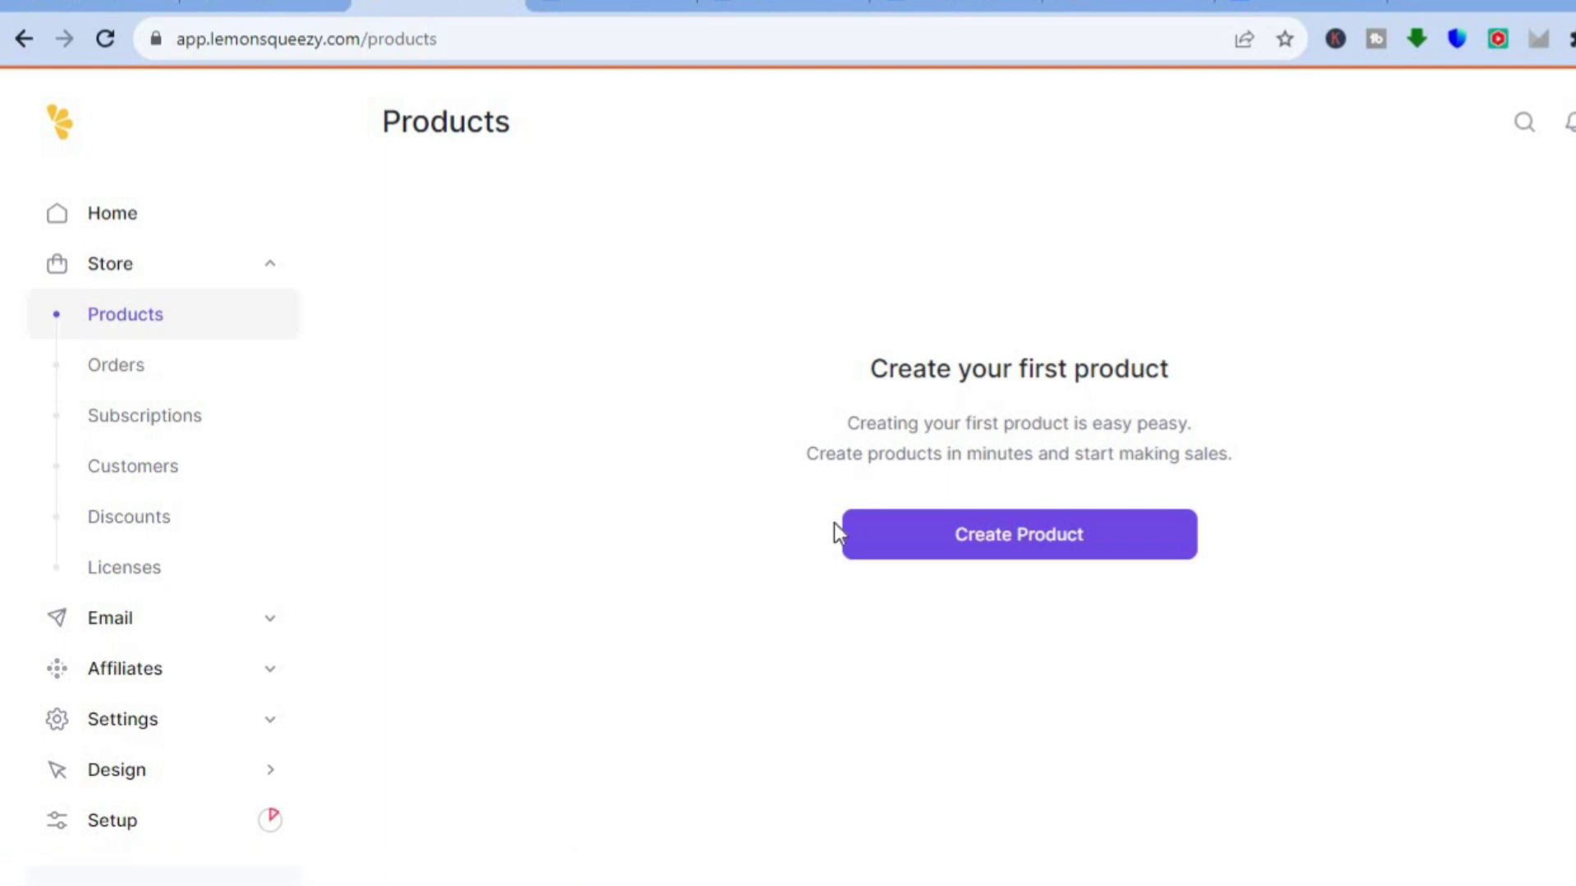
pyautogui.click(961, 544)
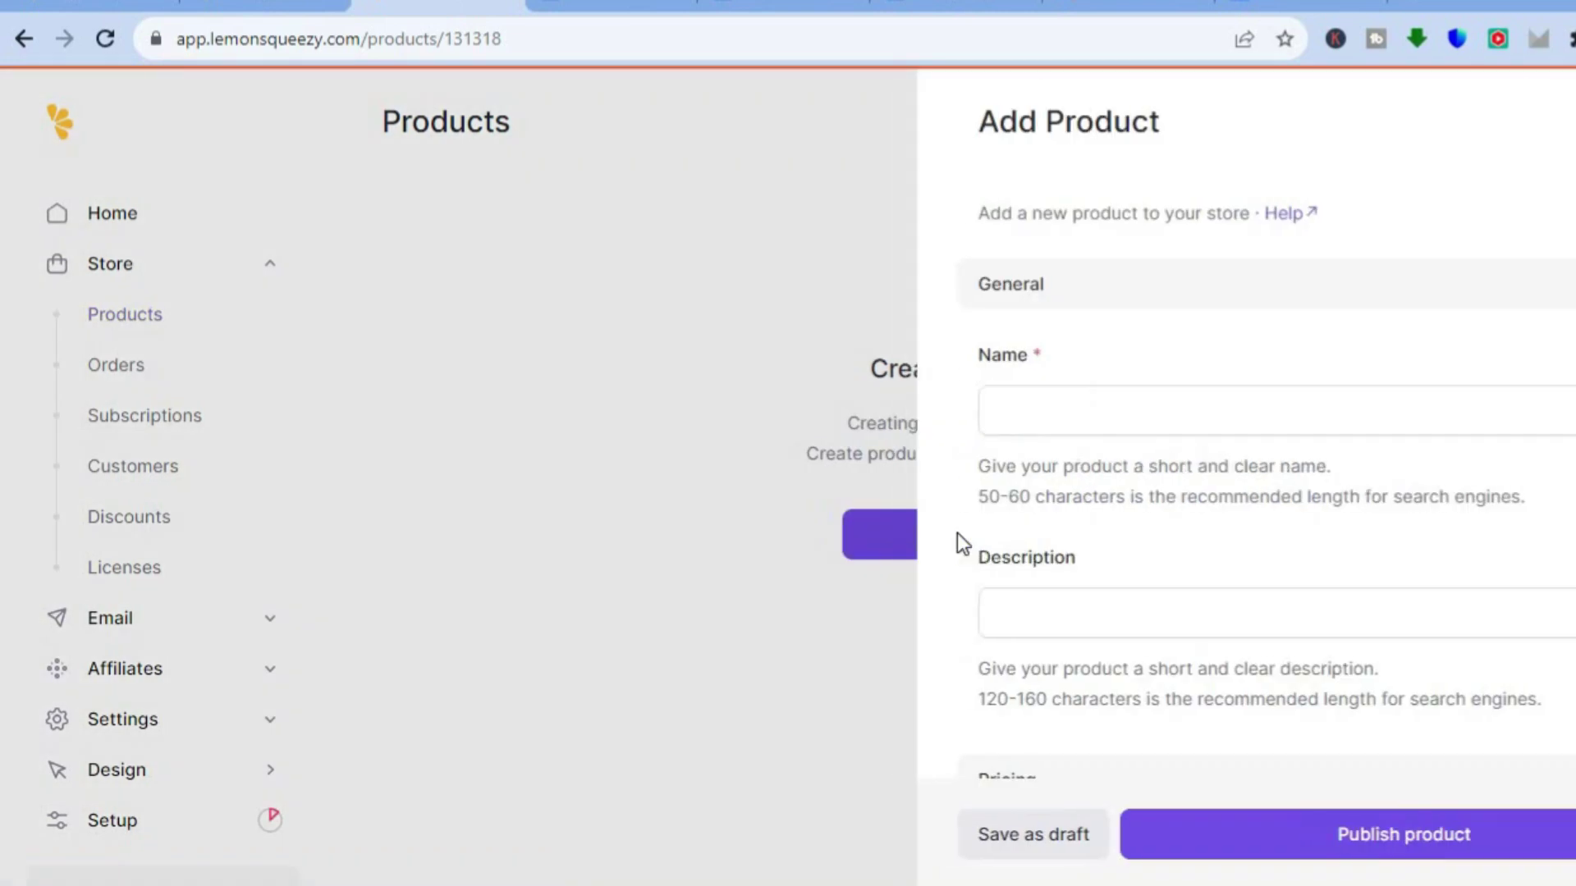
pyautogui.click(1059, 413)
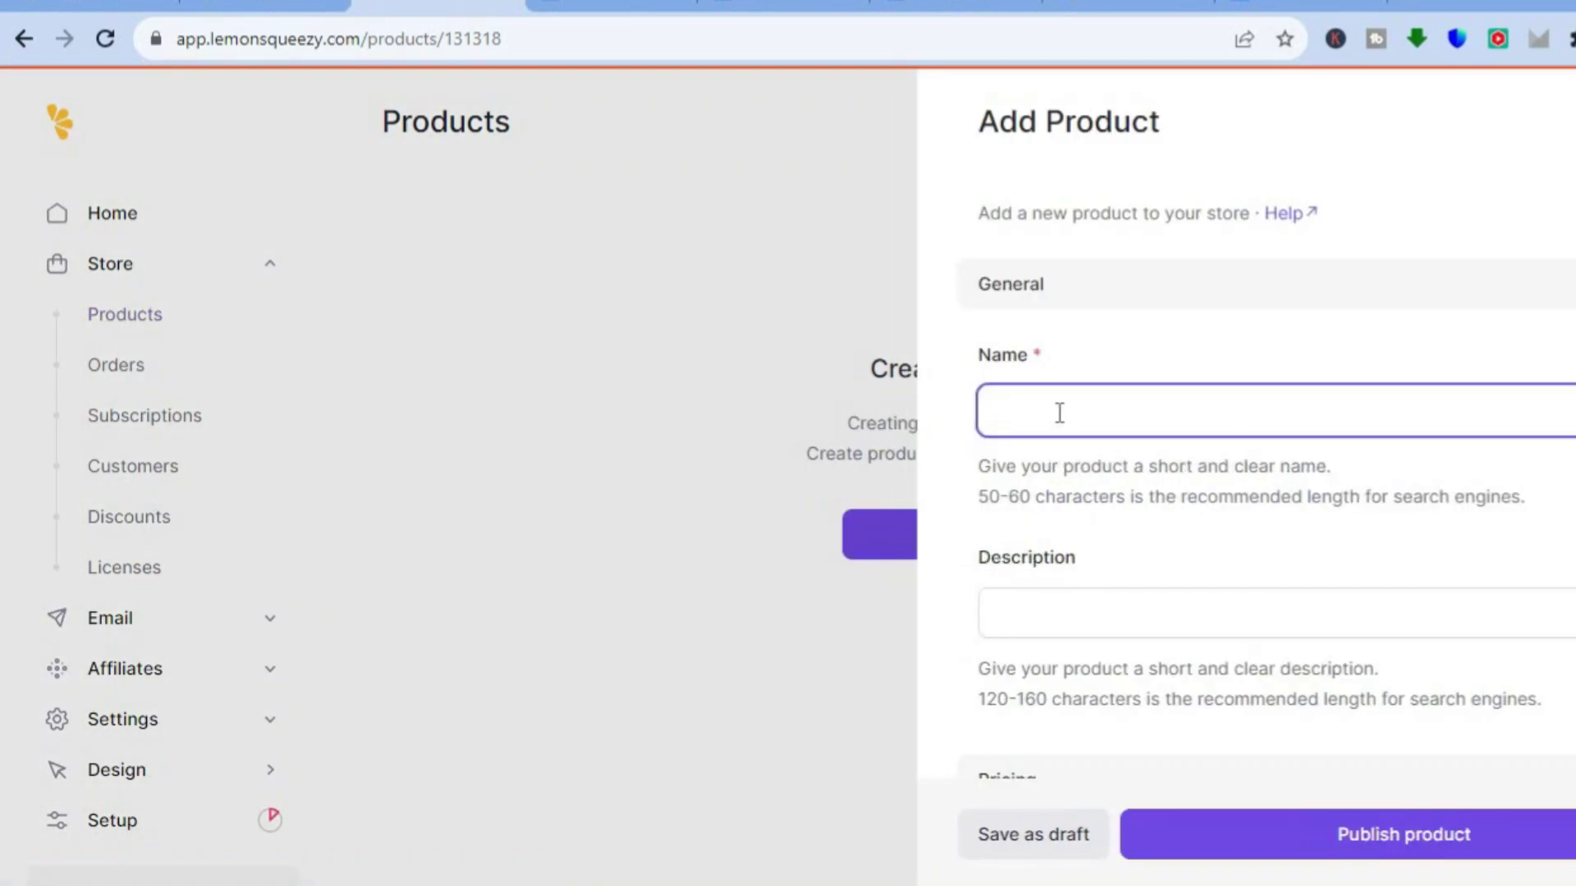
pyautogui.write('w')
pyautogui.press('BackSpace')
pyautogui.write('simple answers')
# Step: Leave the description empty and pick Subscription pricing after trying Lead magnet and Pay what you want
pyautogui.scroll(-4, 1395, 235)
pyautogui.click(1413, 252)
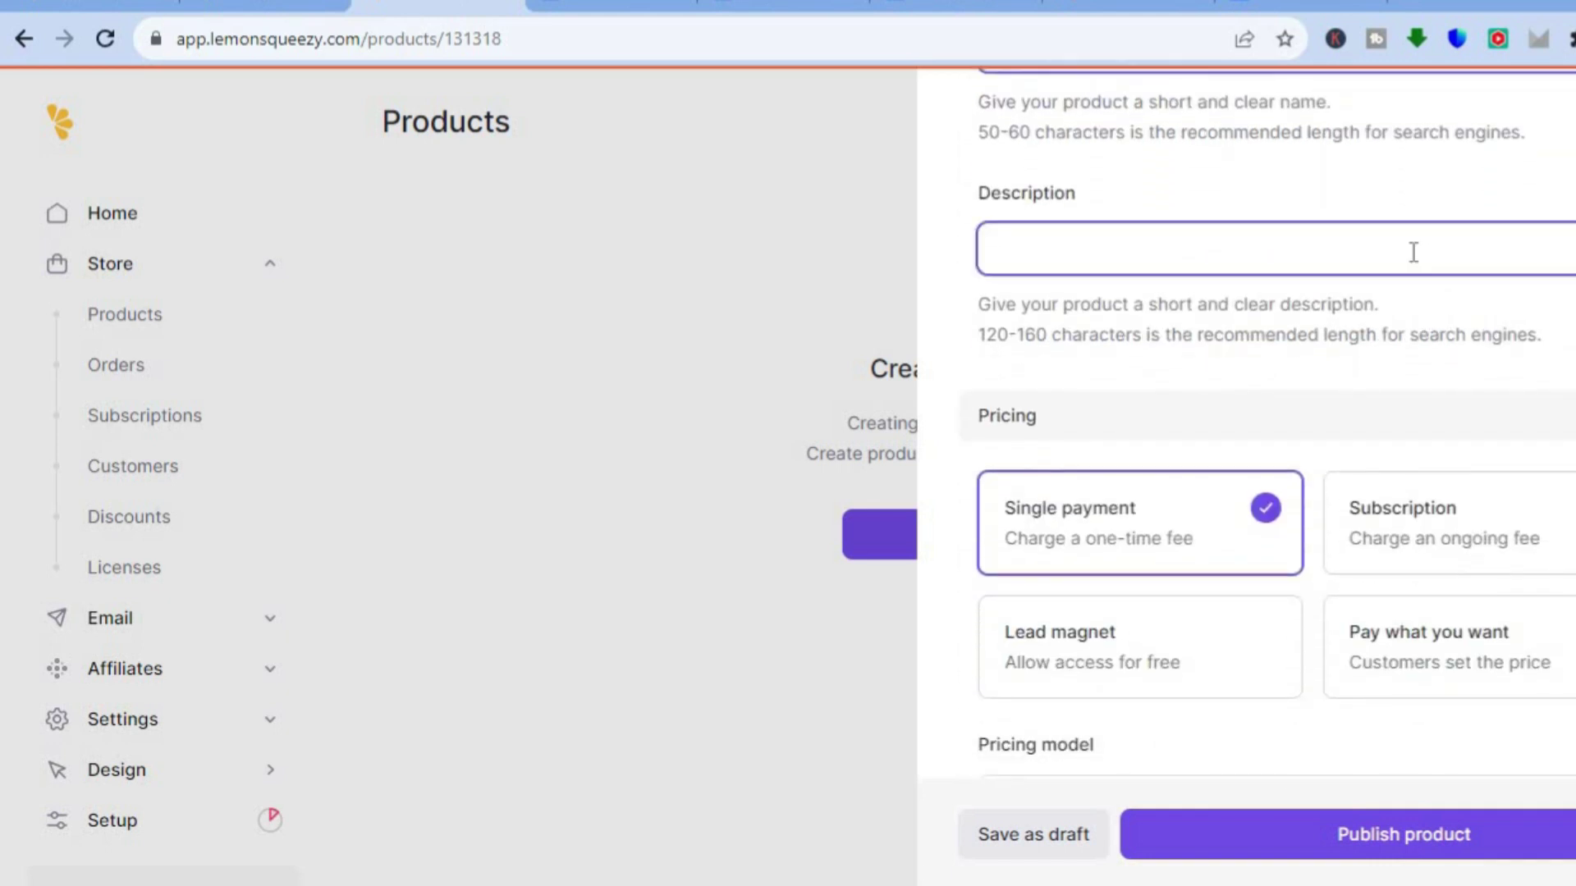
pyautogui.press('Tab')
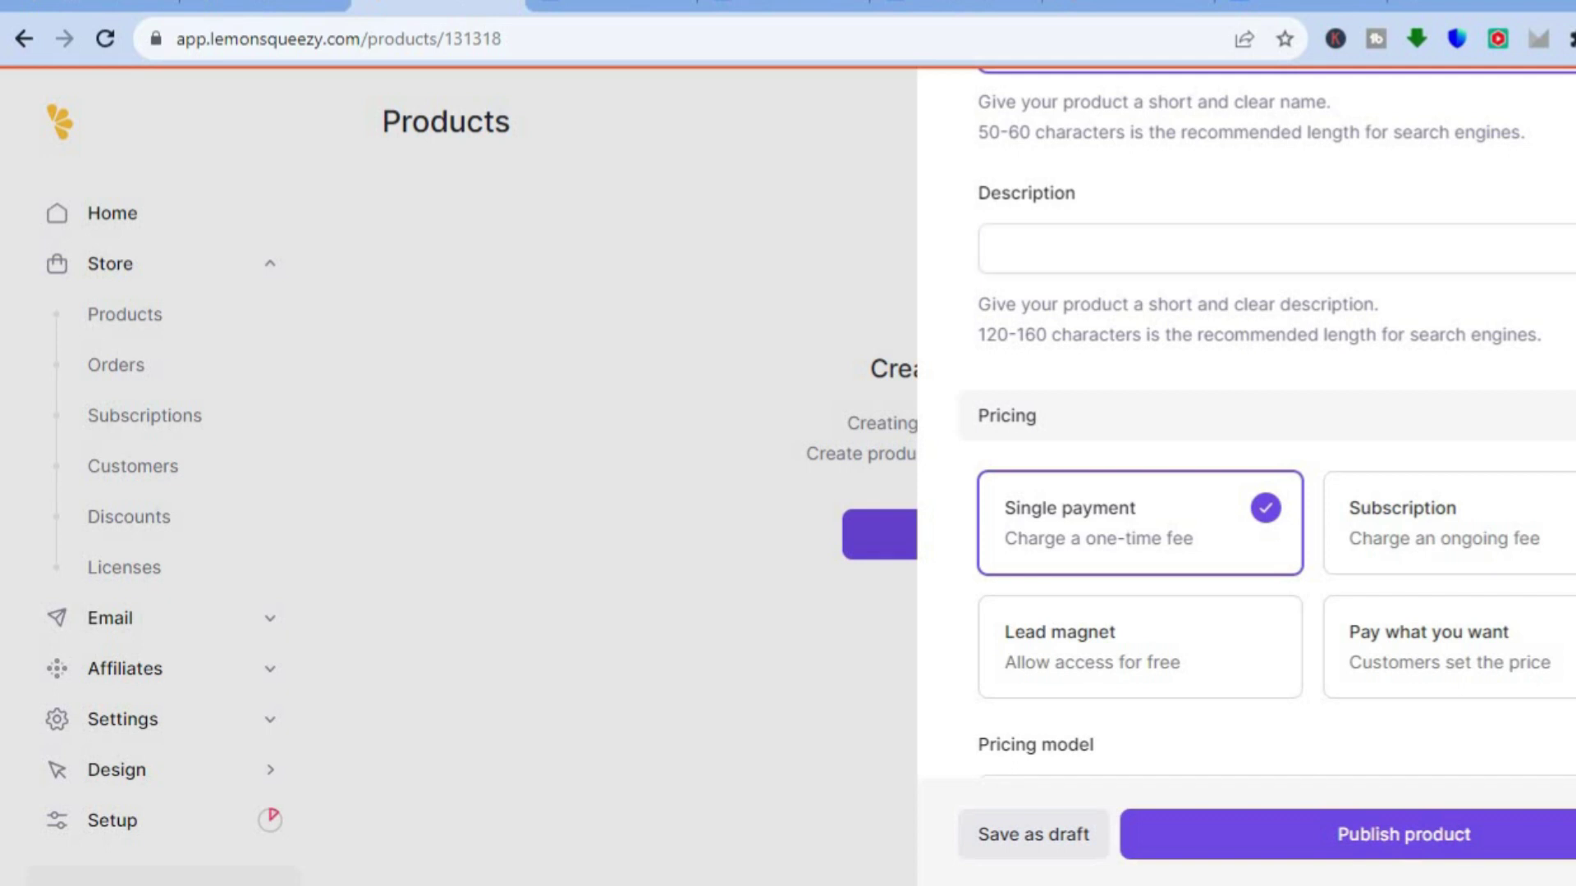
pyautogui.scroll(-2, 1268, 424)
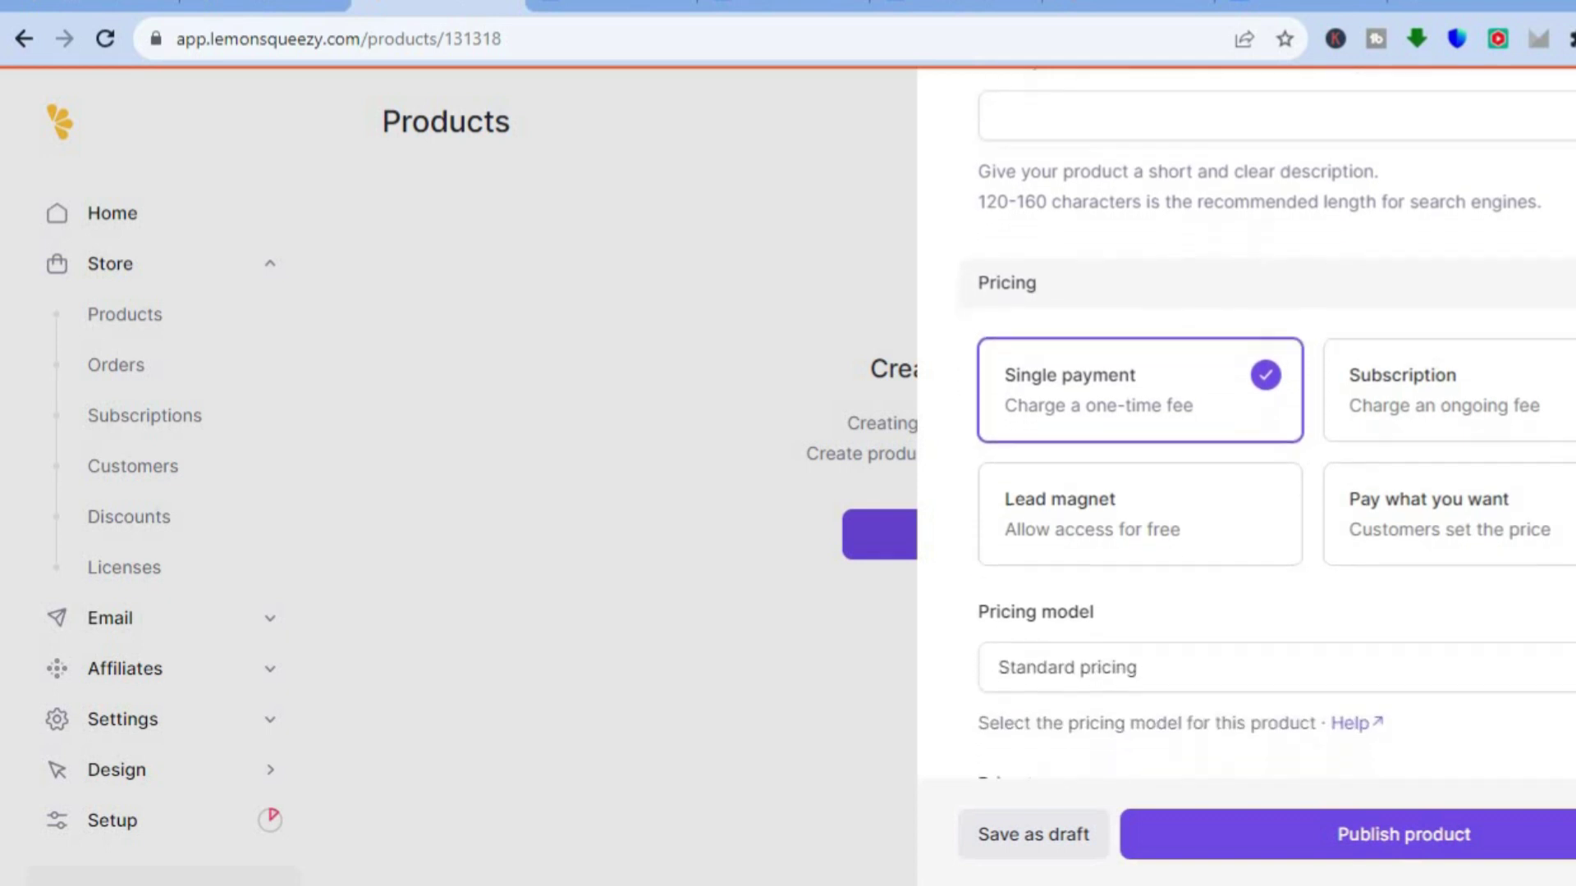
pyautogui.scroll(-1, 1182, 373)
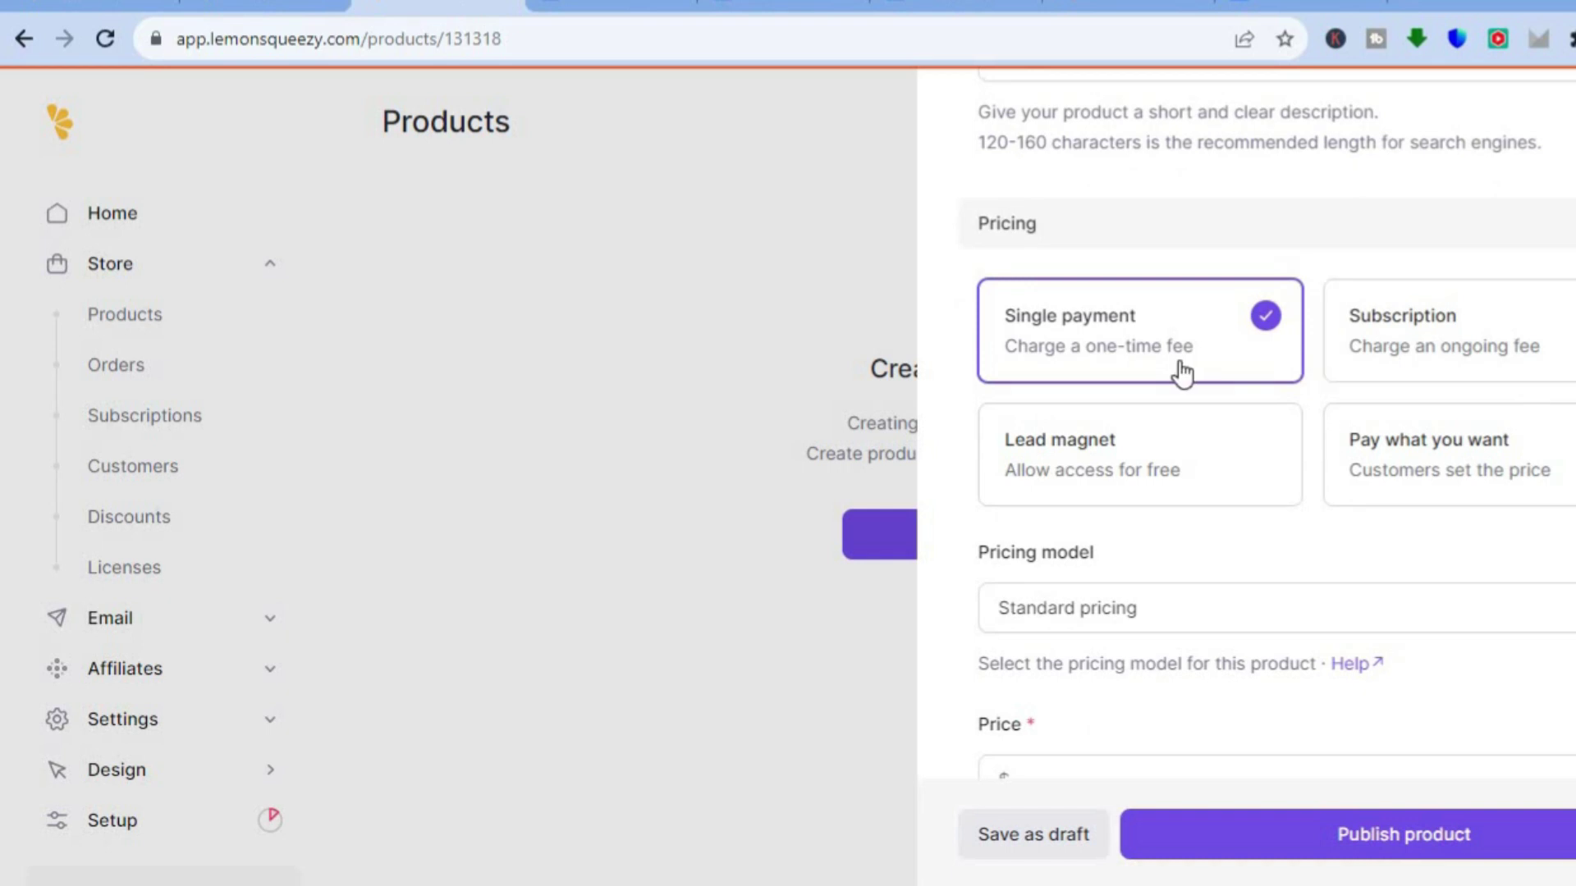
pyautogui.click(1465, 318)
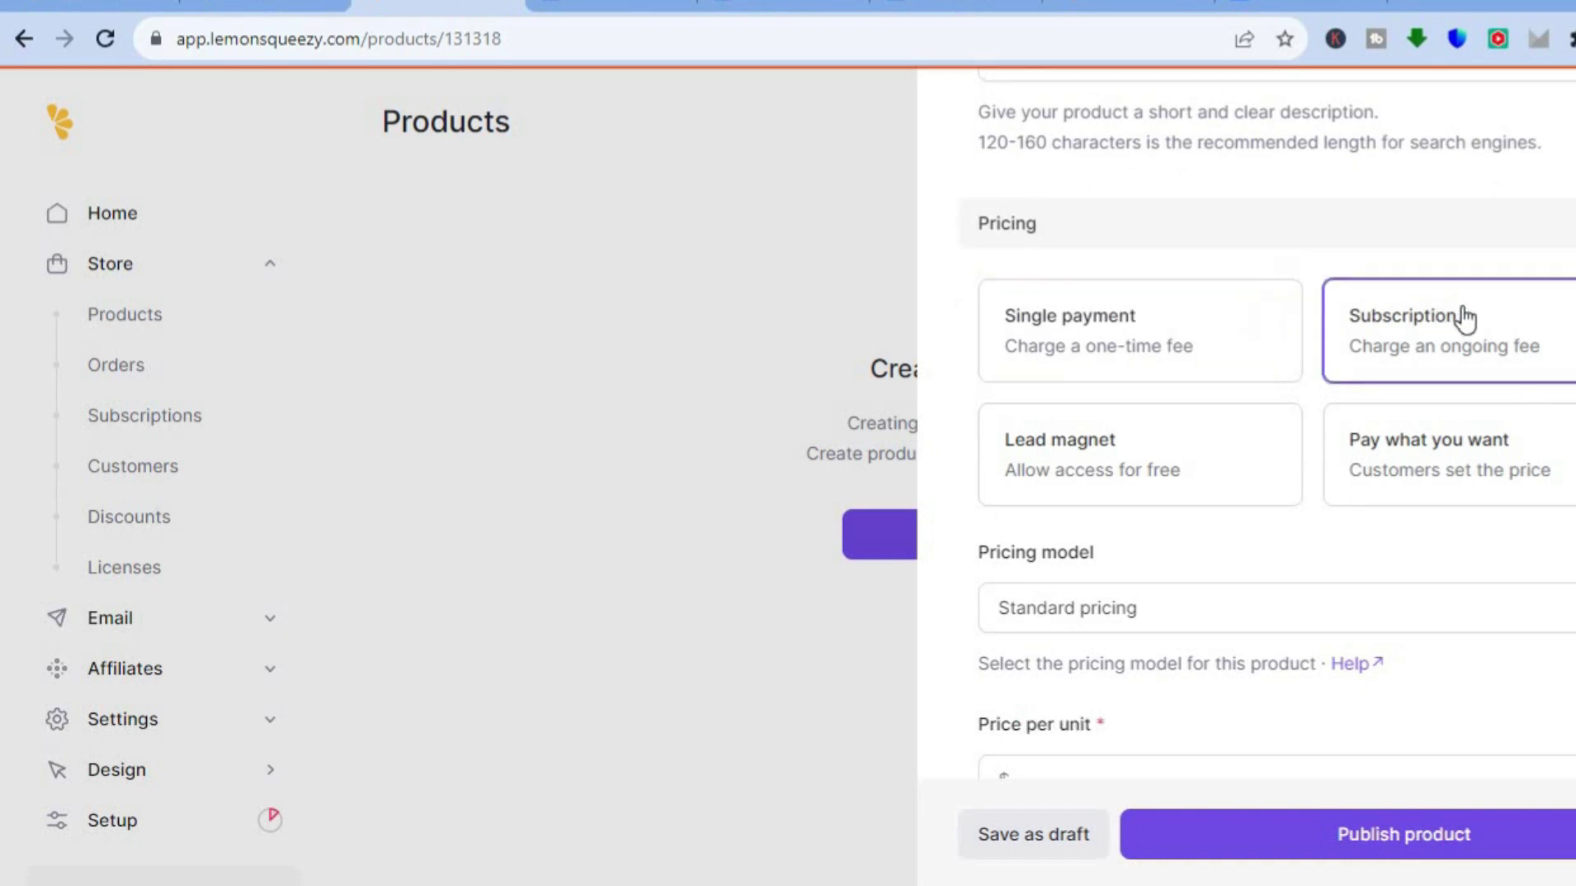
pyautogui.click(1138, 439)
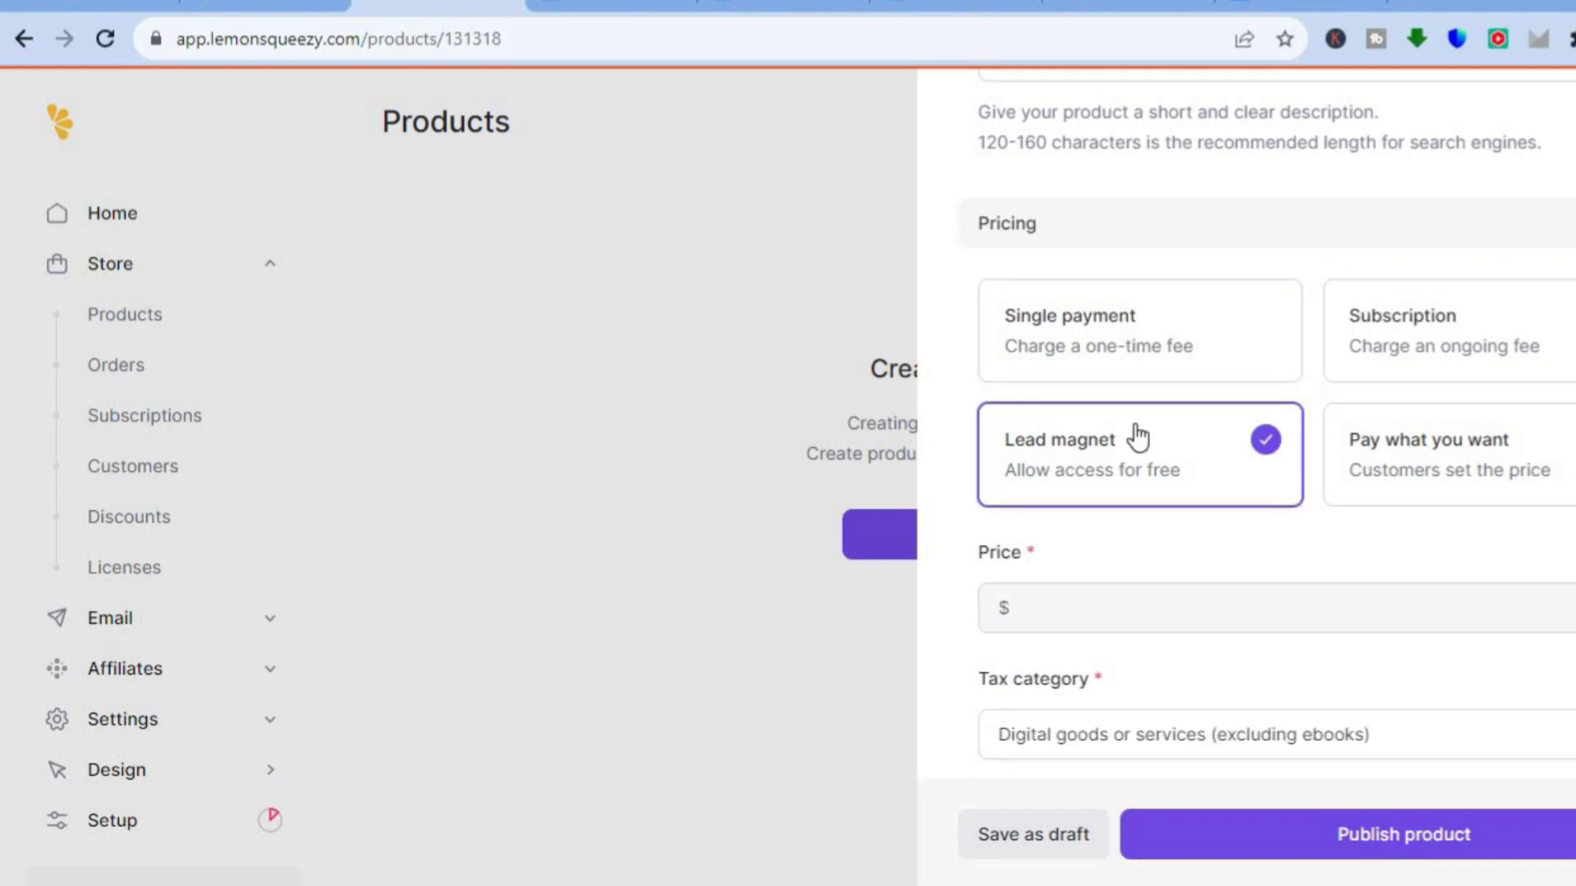
pyautogui.click(1424, 489)
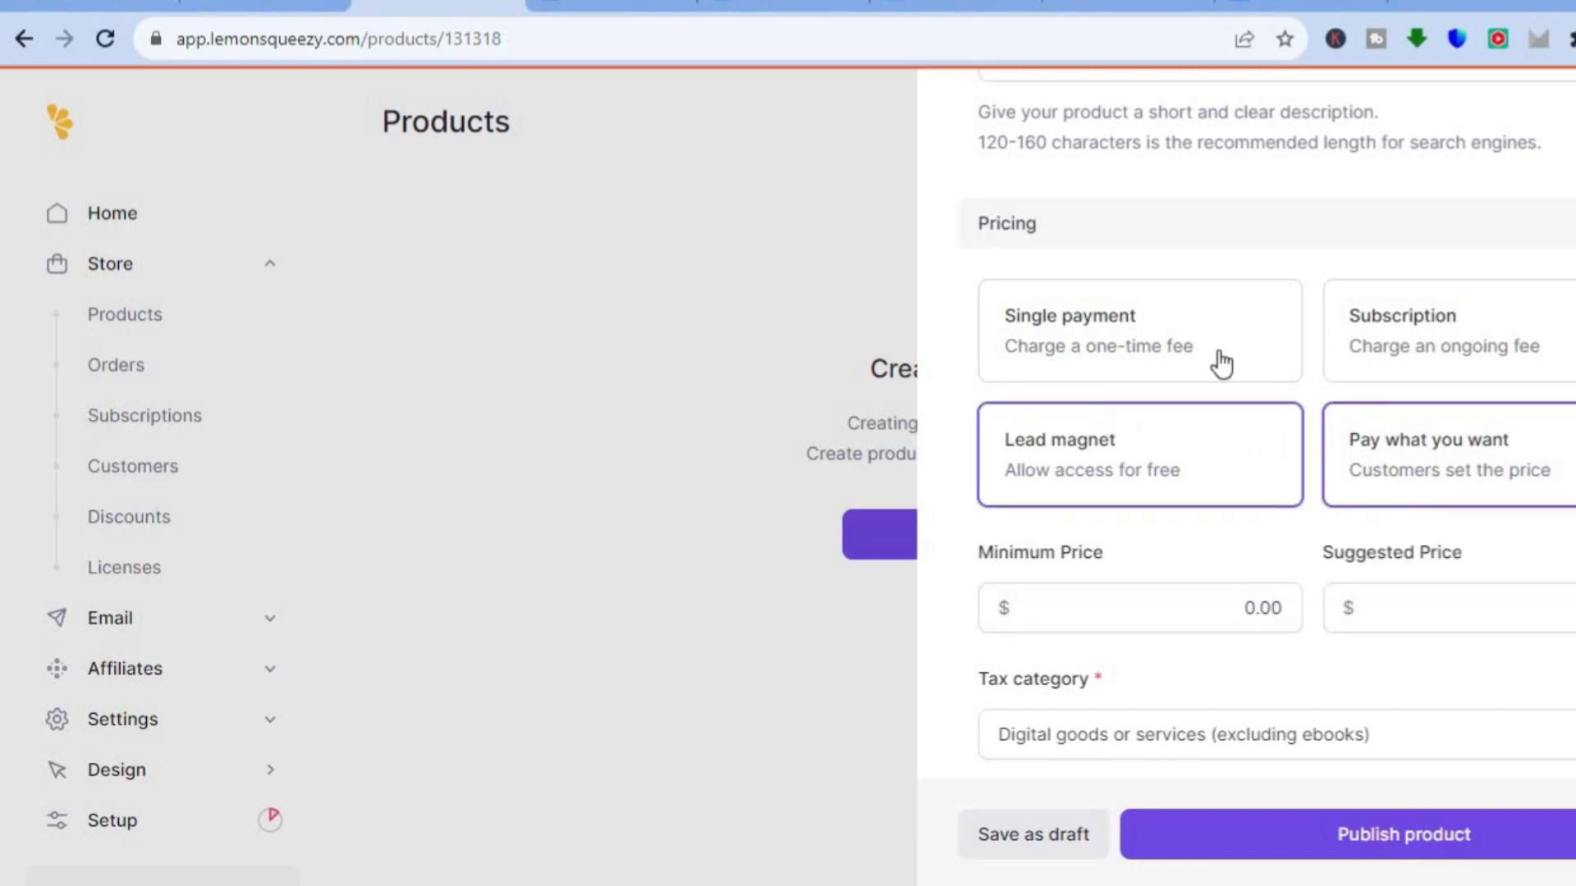
pyautogui.click(1393, 332)
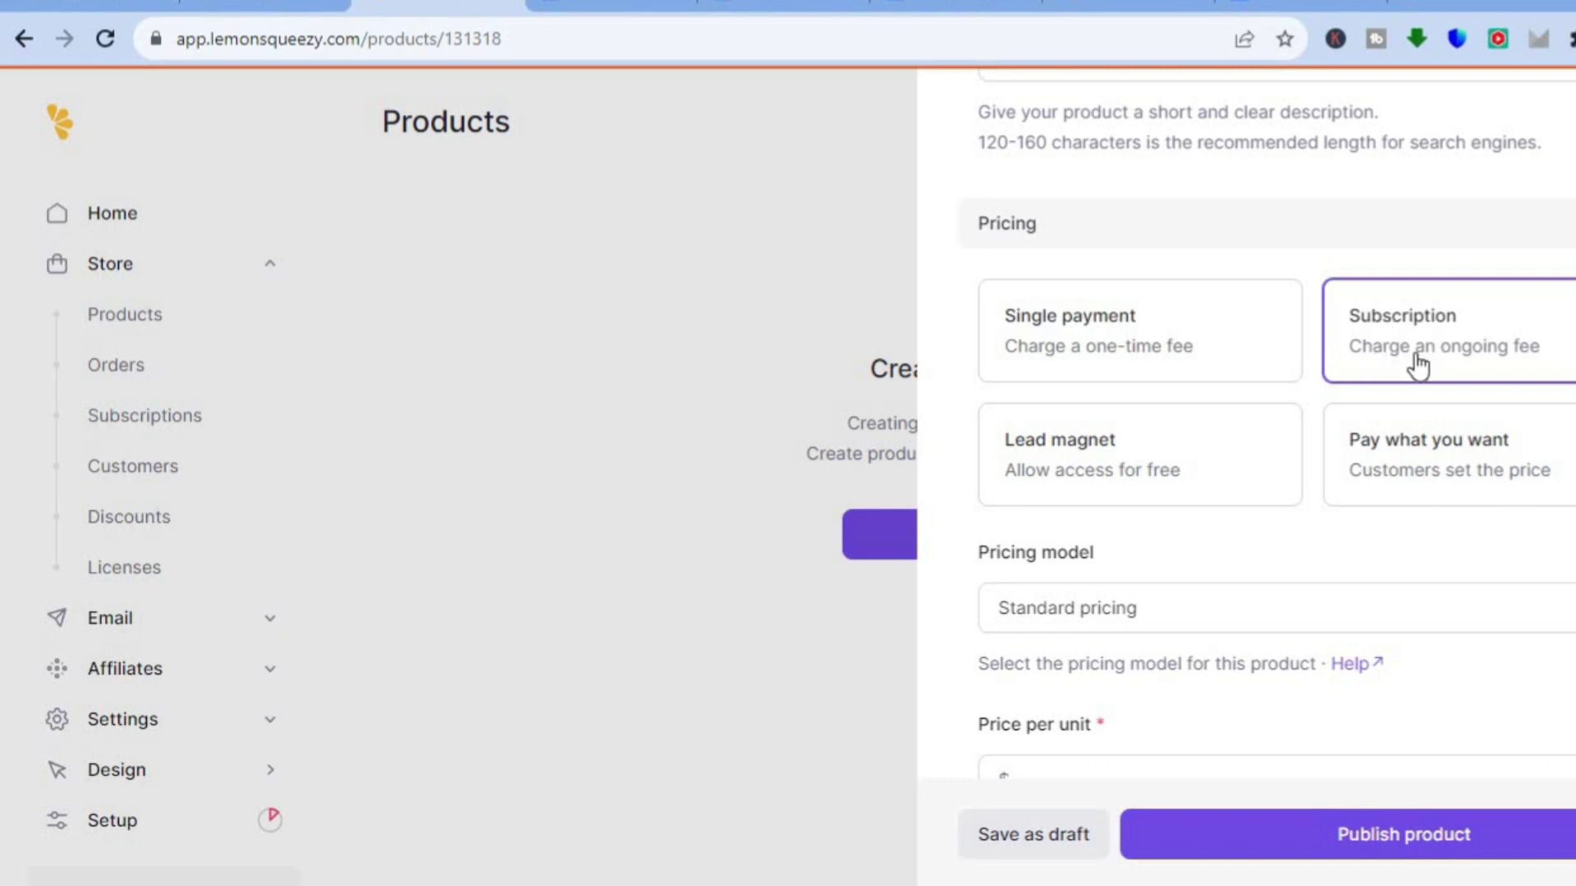
pyautogui.scroll(-4, 1268, 424)
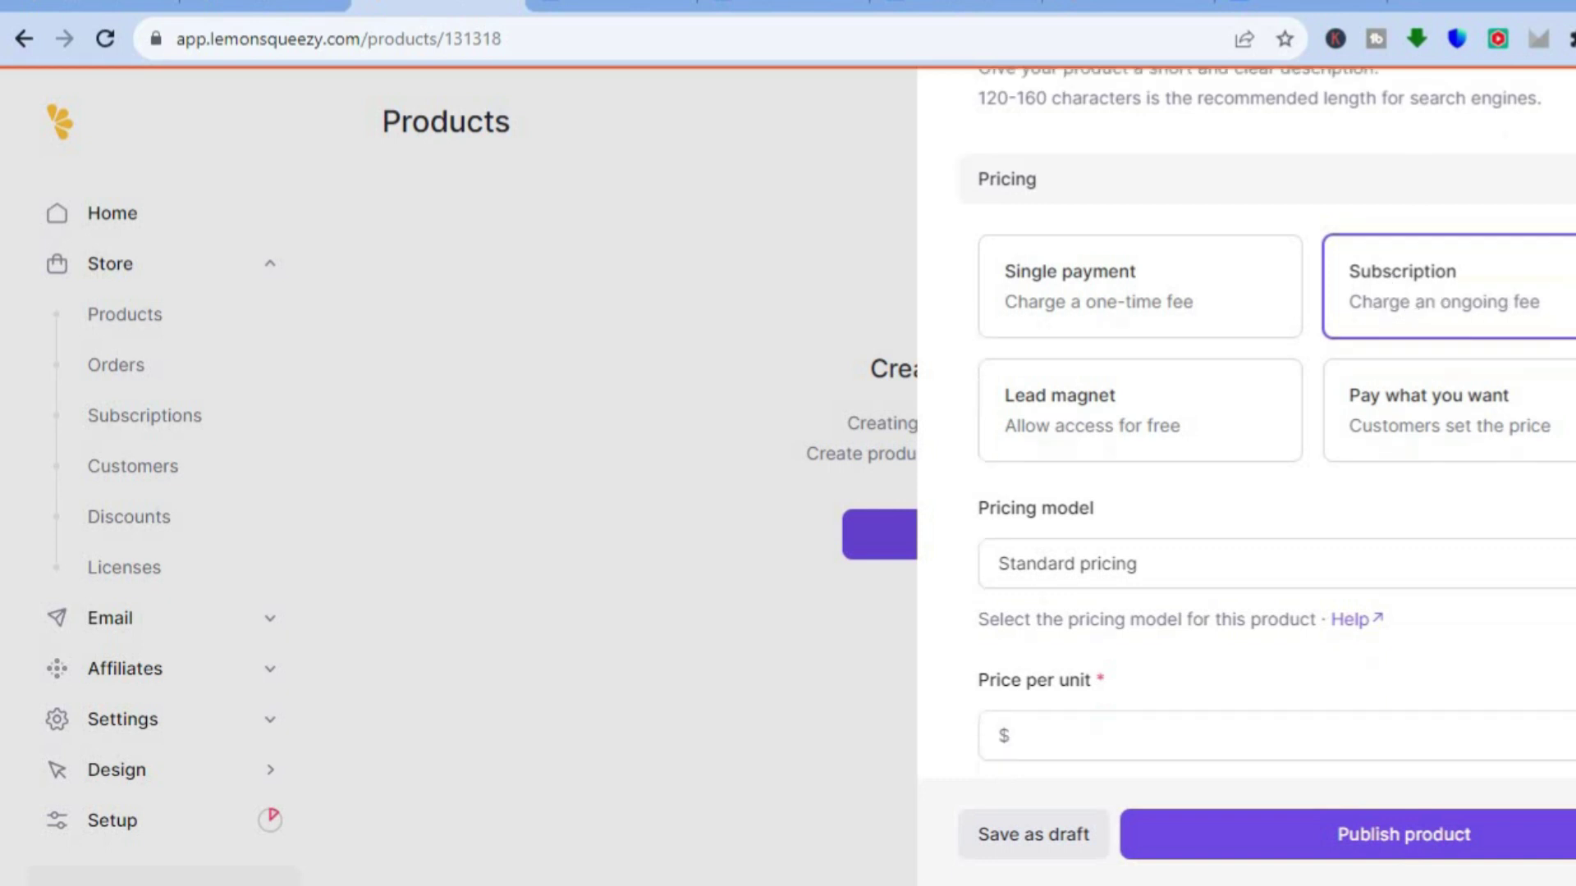
# Step: Set the pricing model to Standard pricing with a $12 price per unit
pyautogui.scroll(-1, 1268, 424)
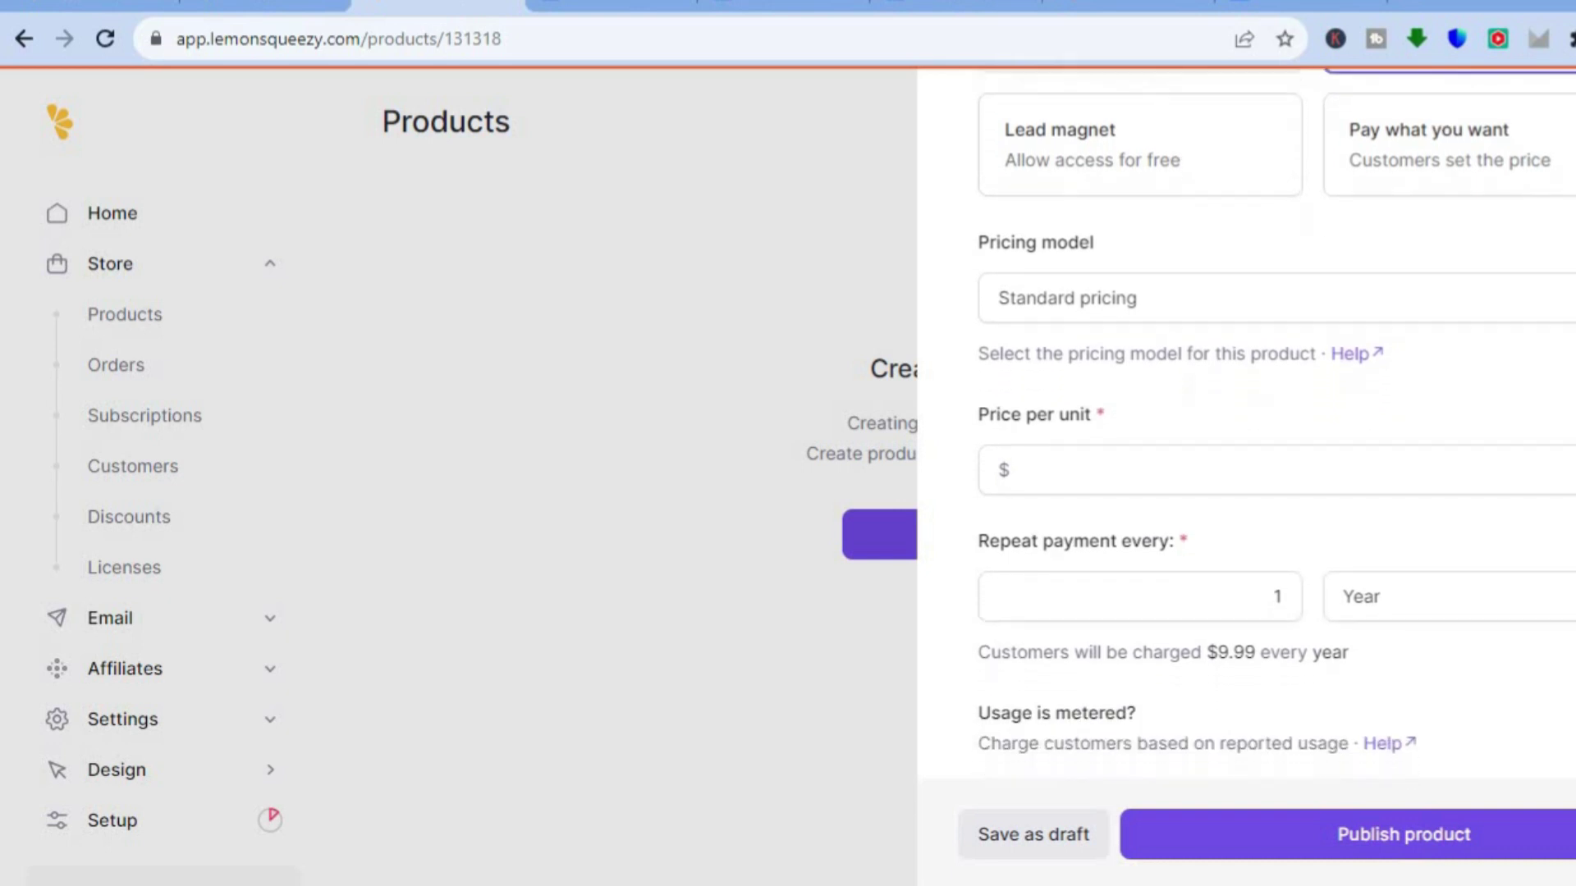
pyautogui.click(1495, 308)
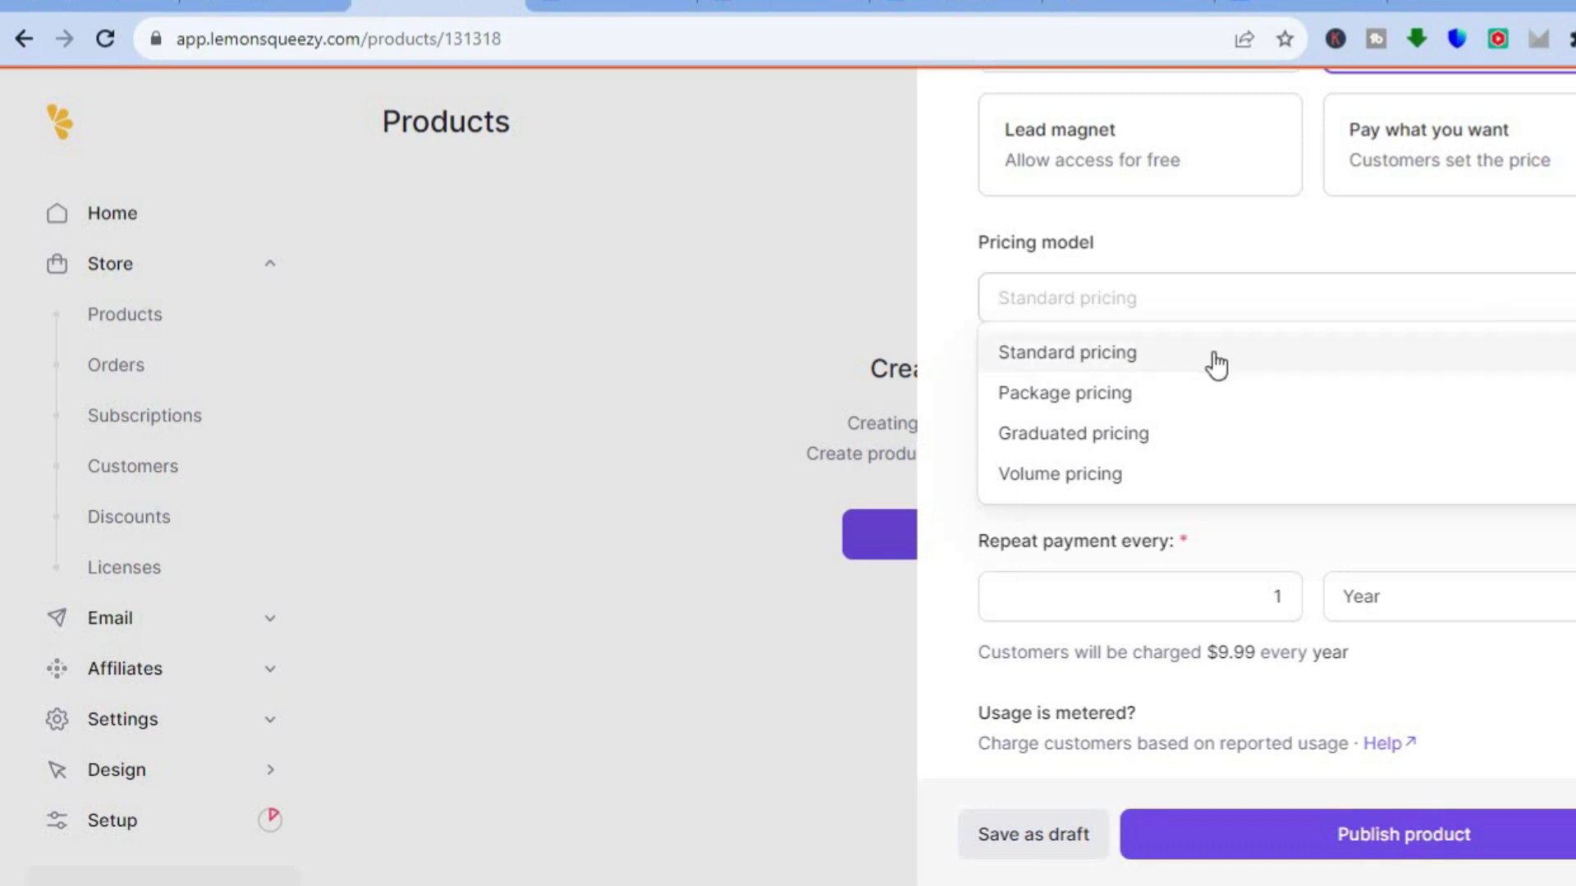
pyautogui.click(1170, 394)
pyautogui.click(1210, 307)
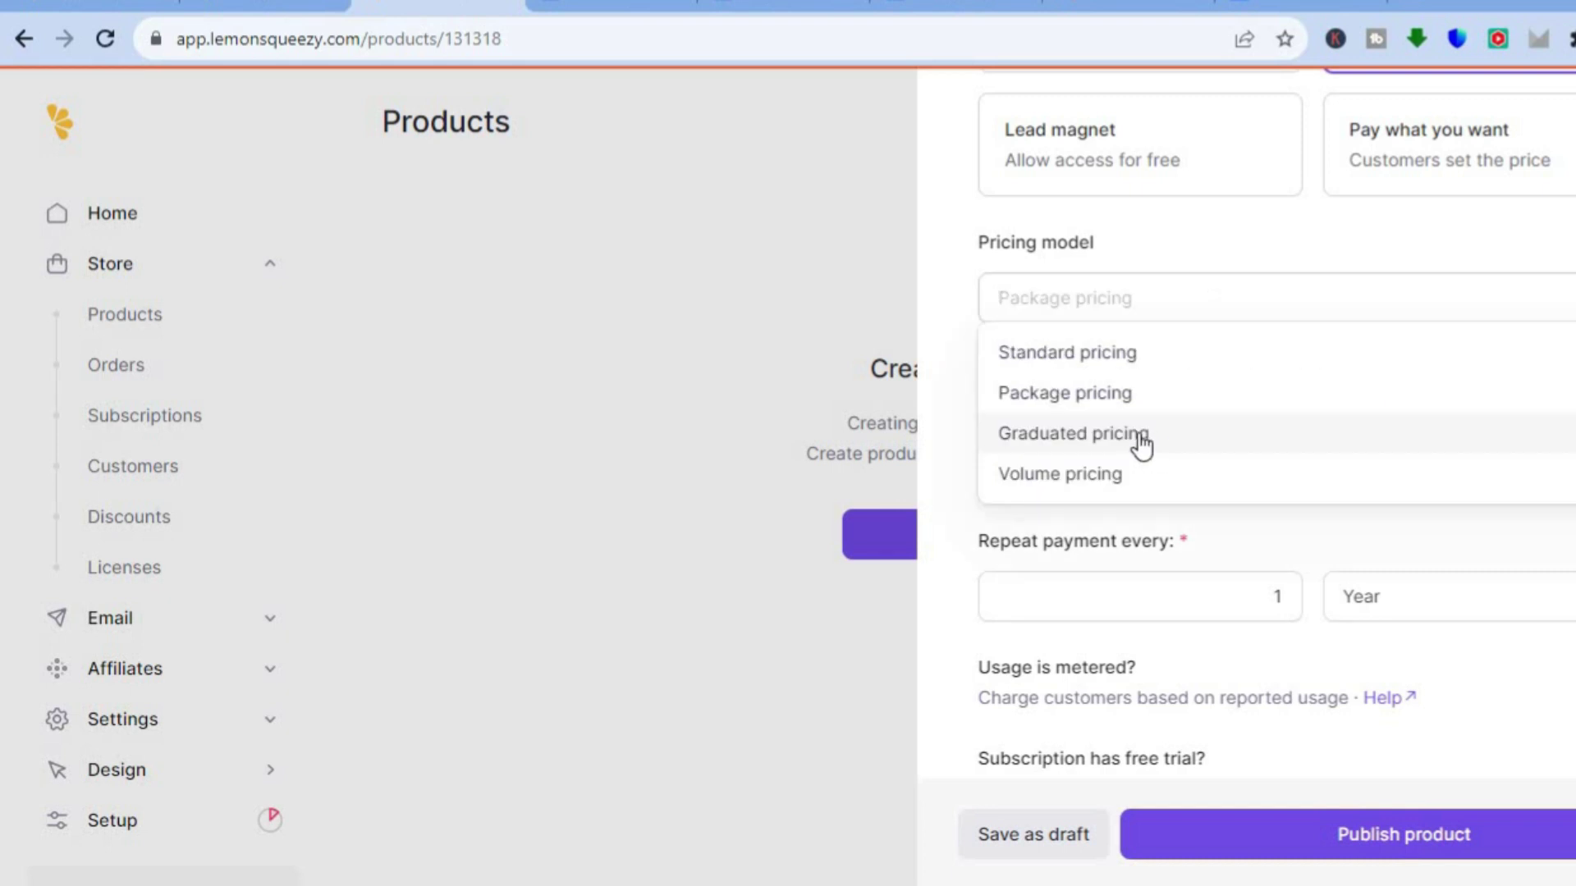
pyautogui.click(1158, 361)
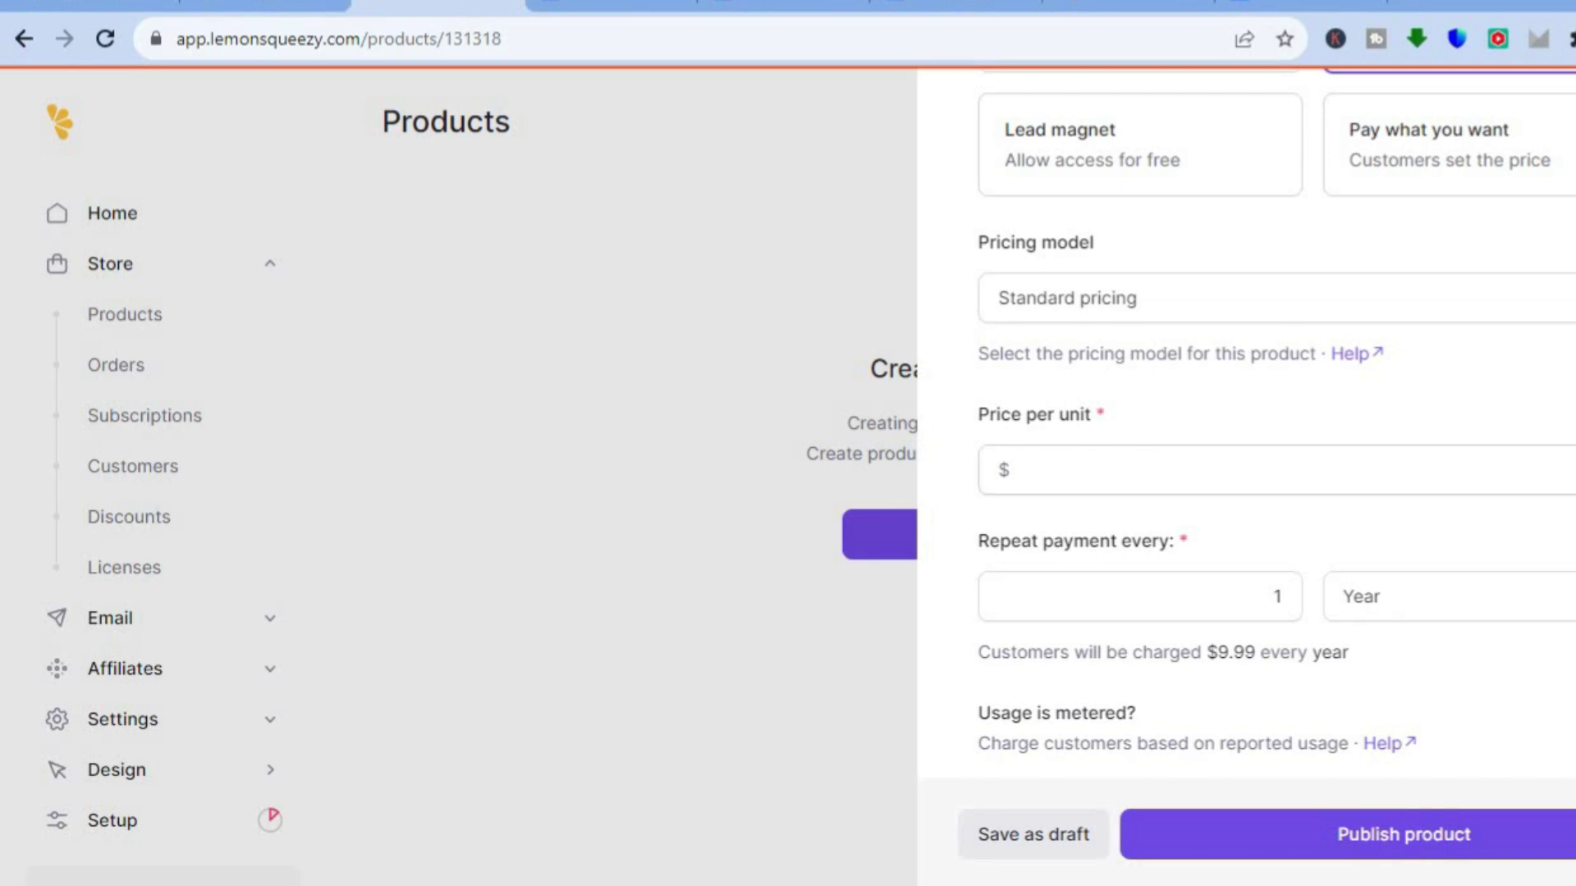
pyautogui.click(1272, 470)
pyautogui.write('12')
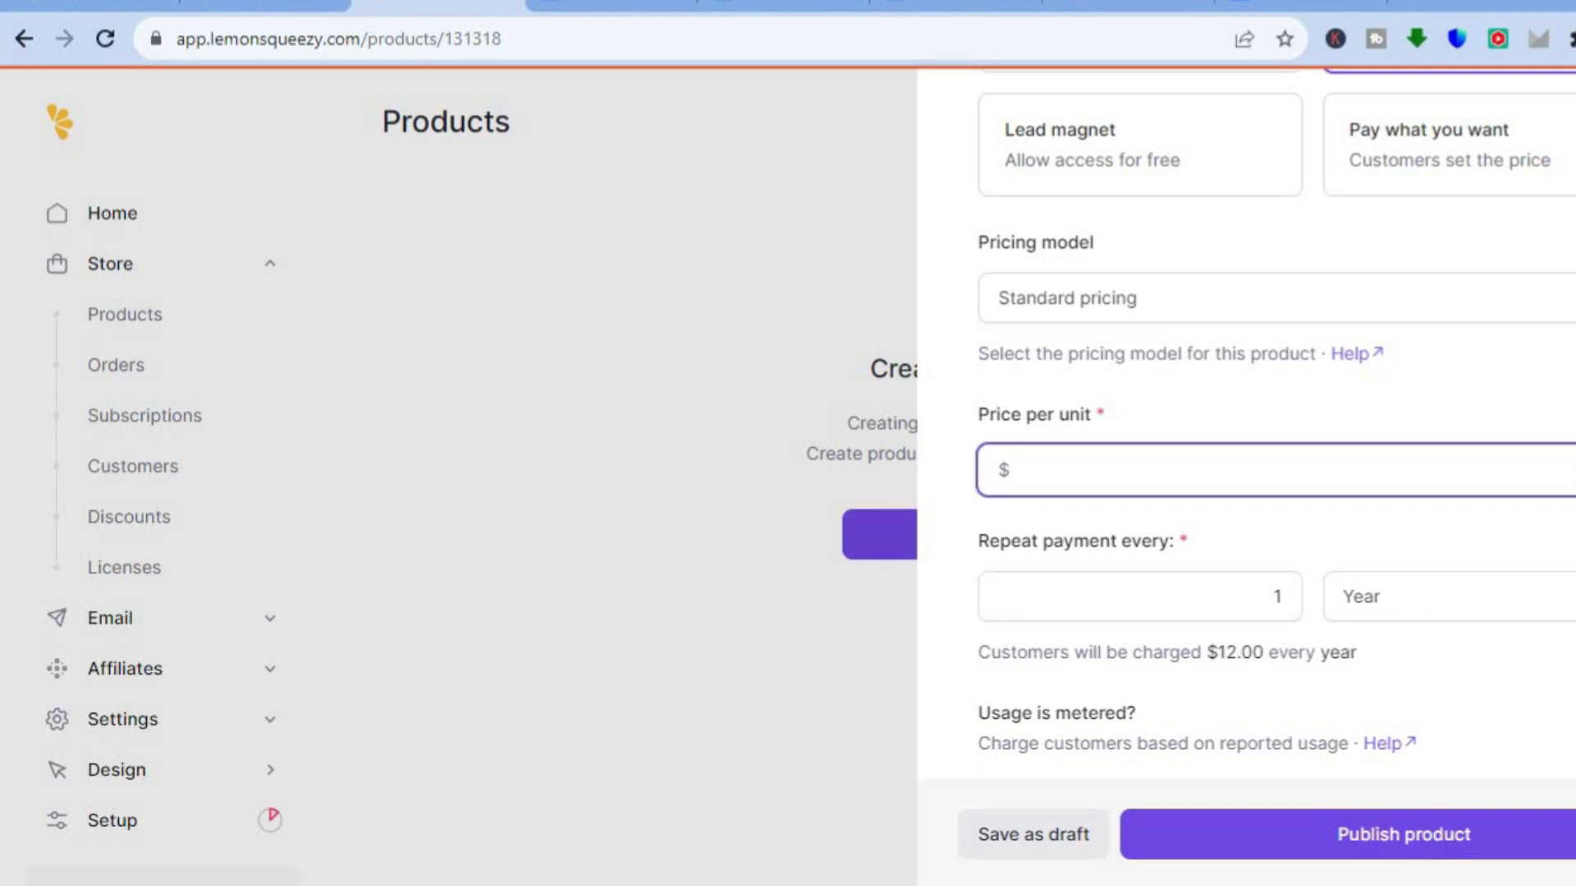
pyautogui.scroll(-3, 1273, 410)
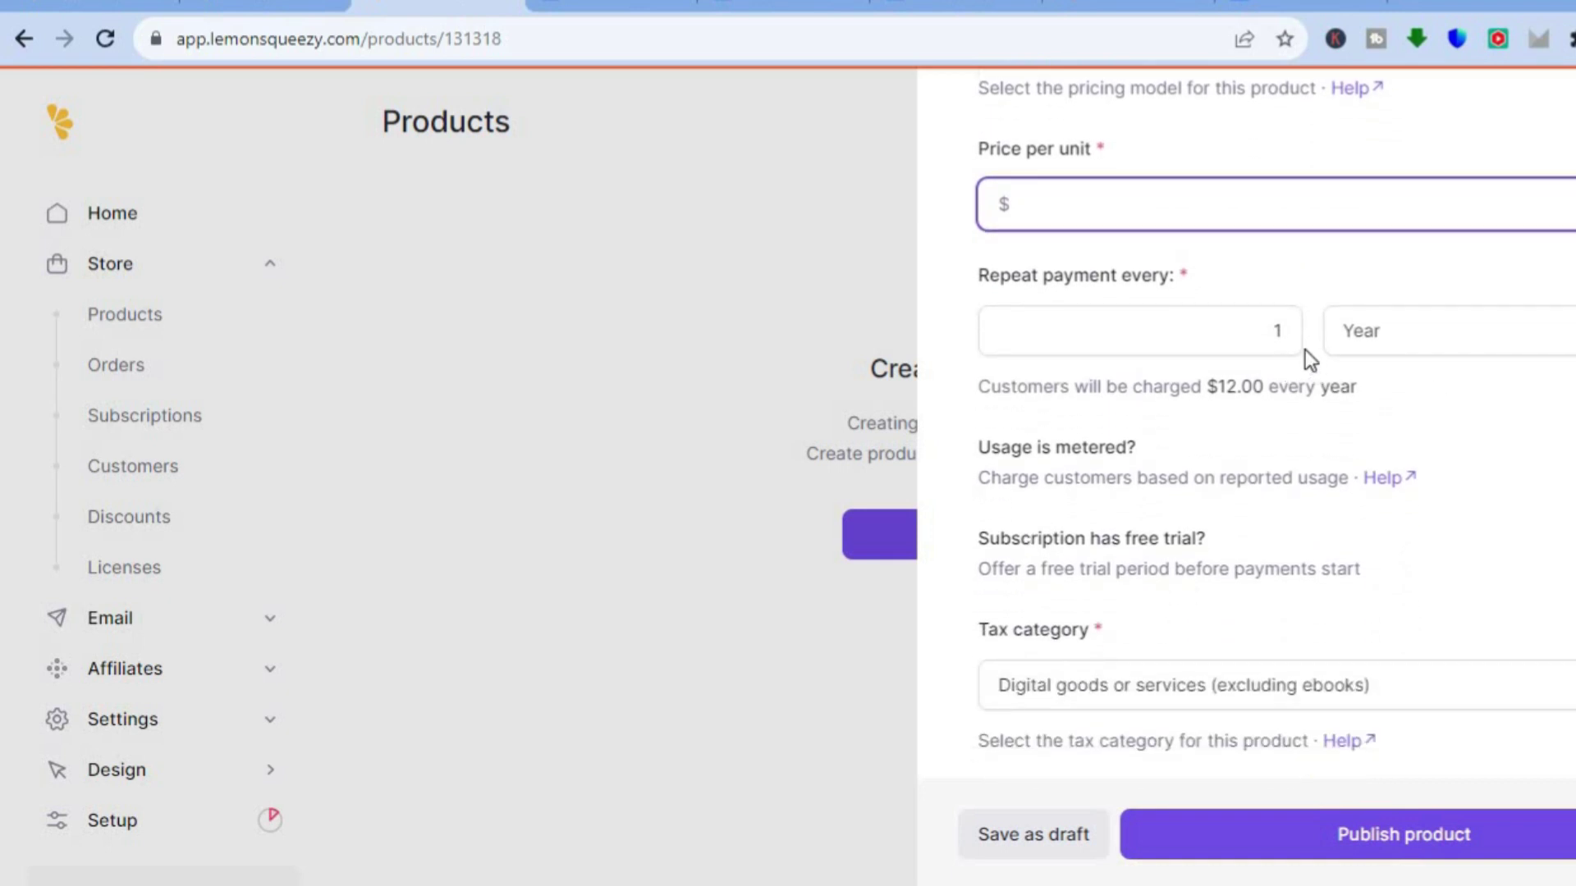
# Step: Bill the $12.00 subscription every month and keep Digital goods or services as the tax category
pyautogui.click(1446, 331)
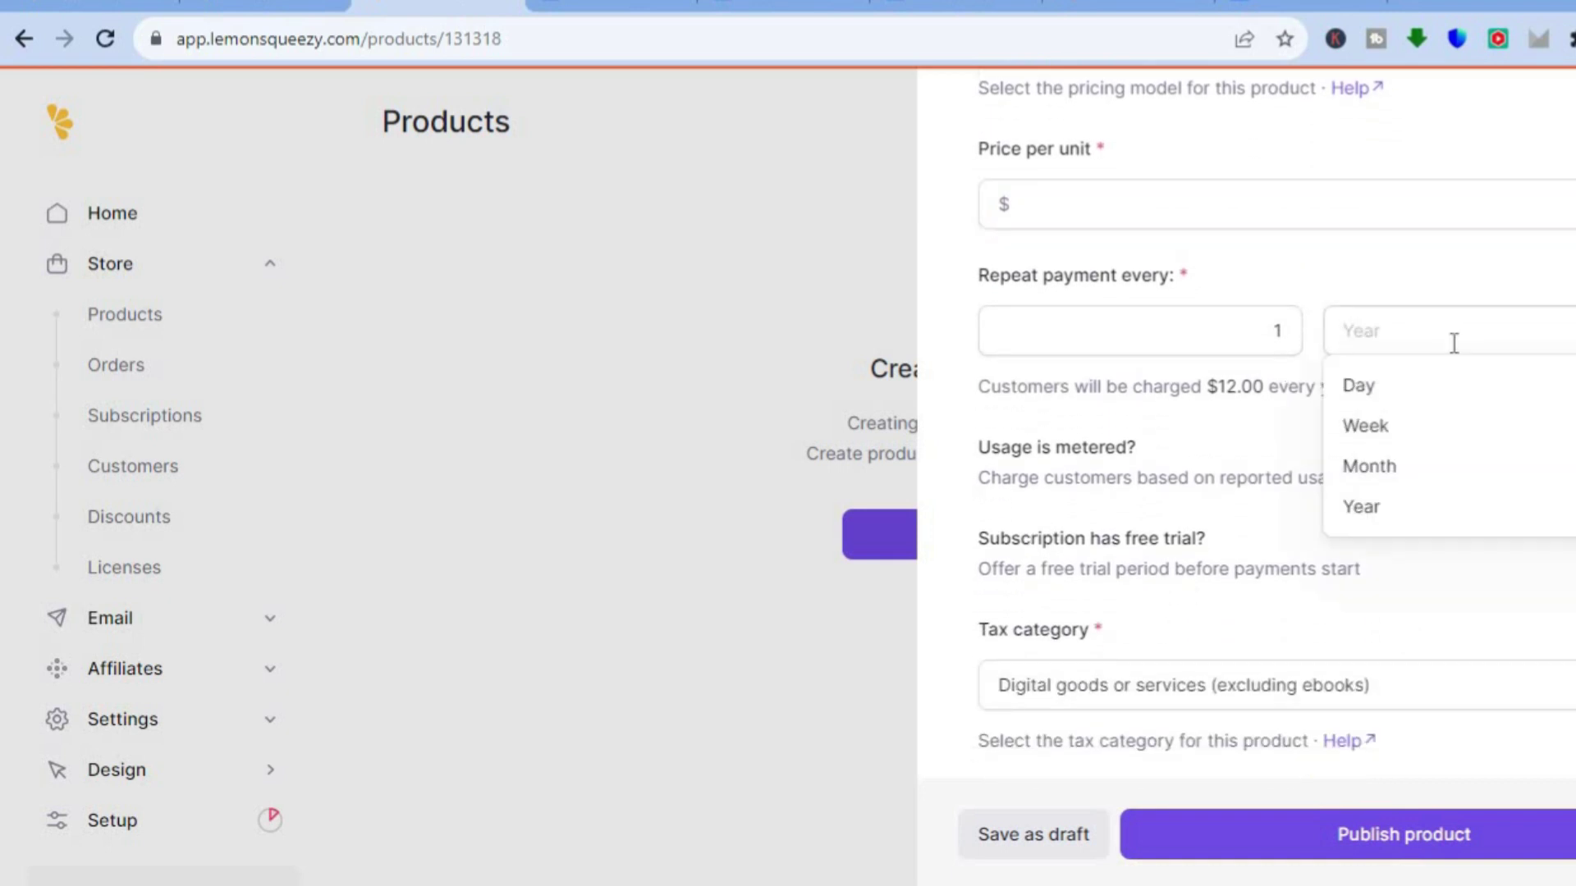
pyautogui.click(1435, 471)
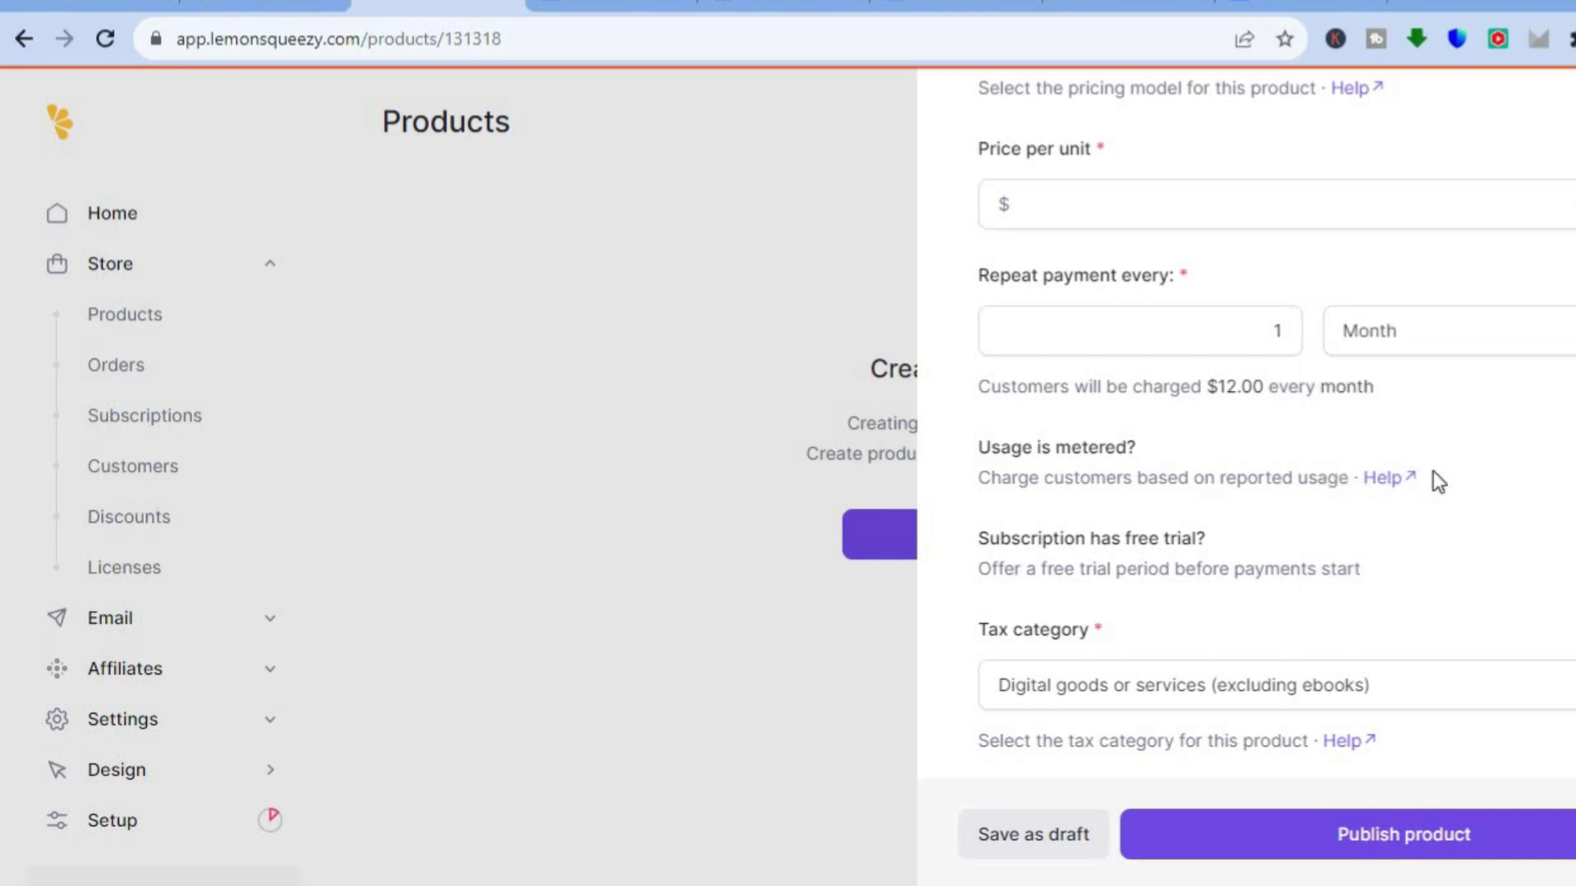
pyautogui.scroll(-1, 1268, 426)
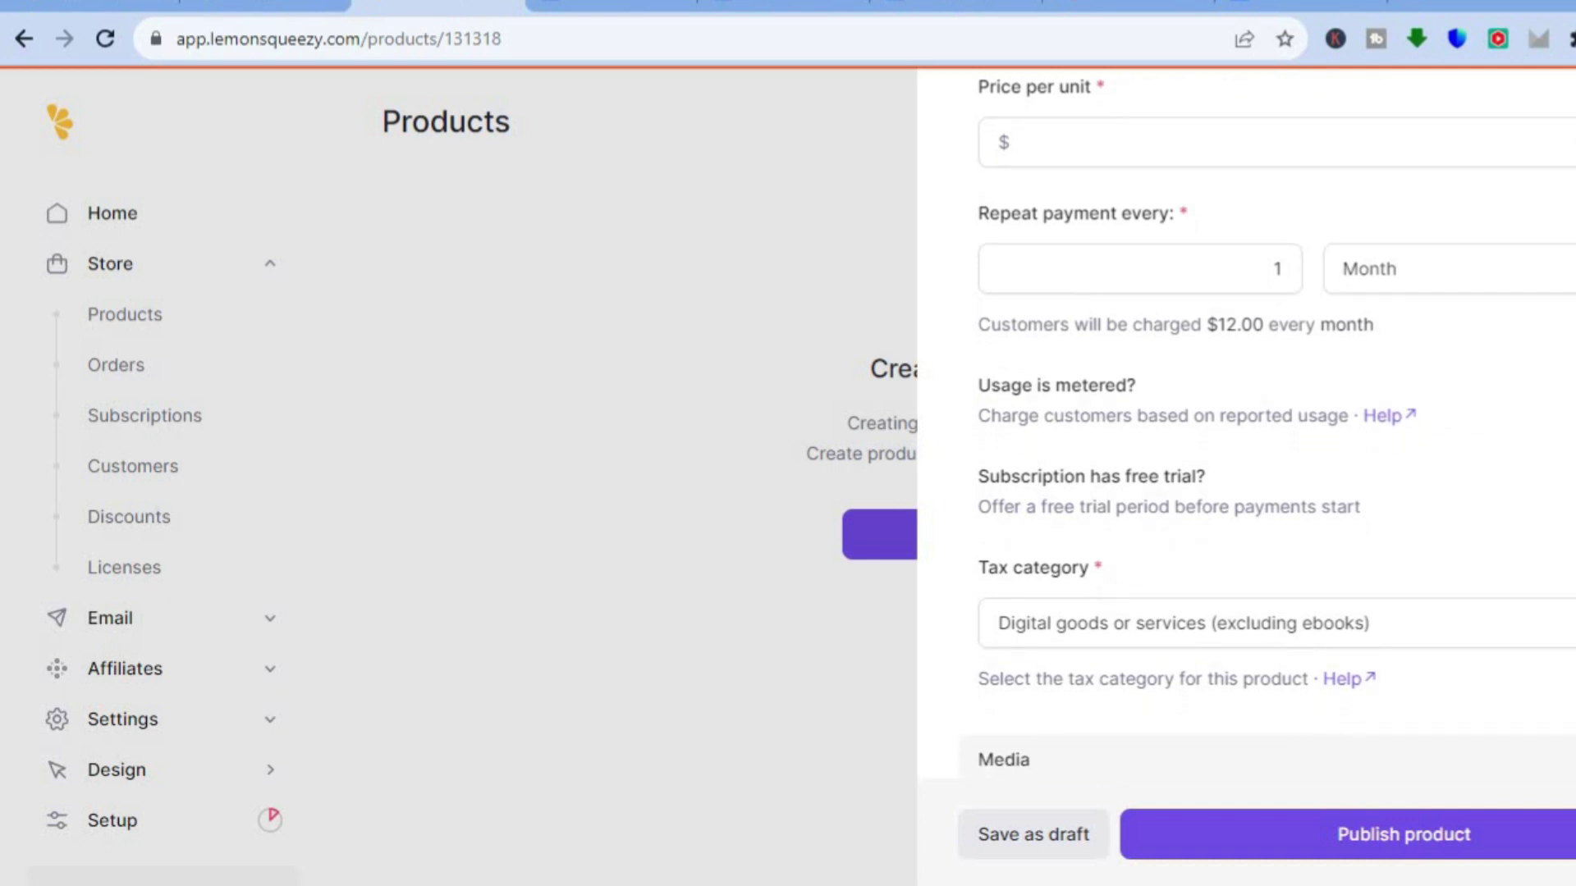
pyautogui.scroll(-3, 1268, 422)
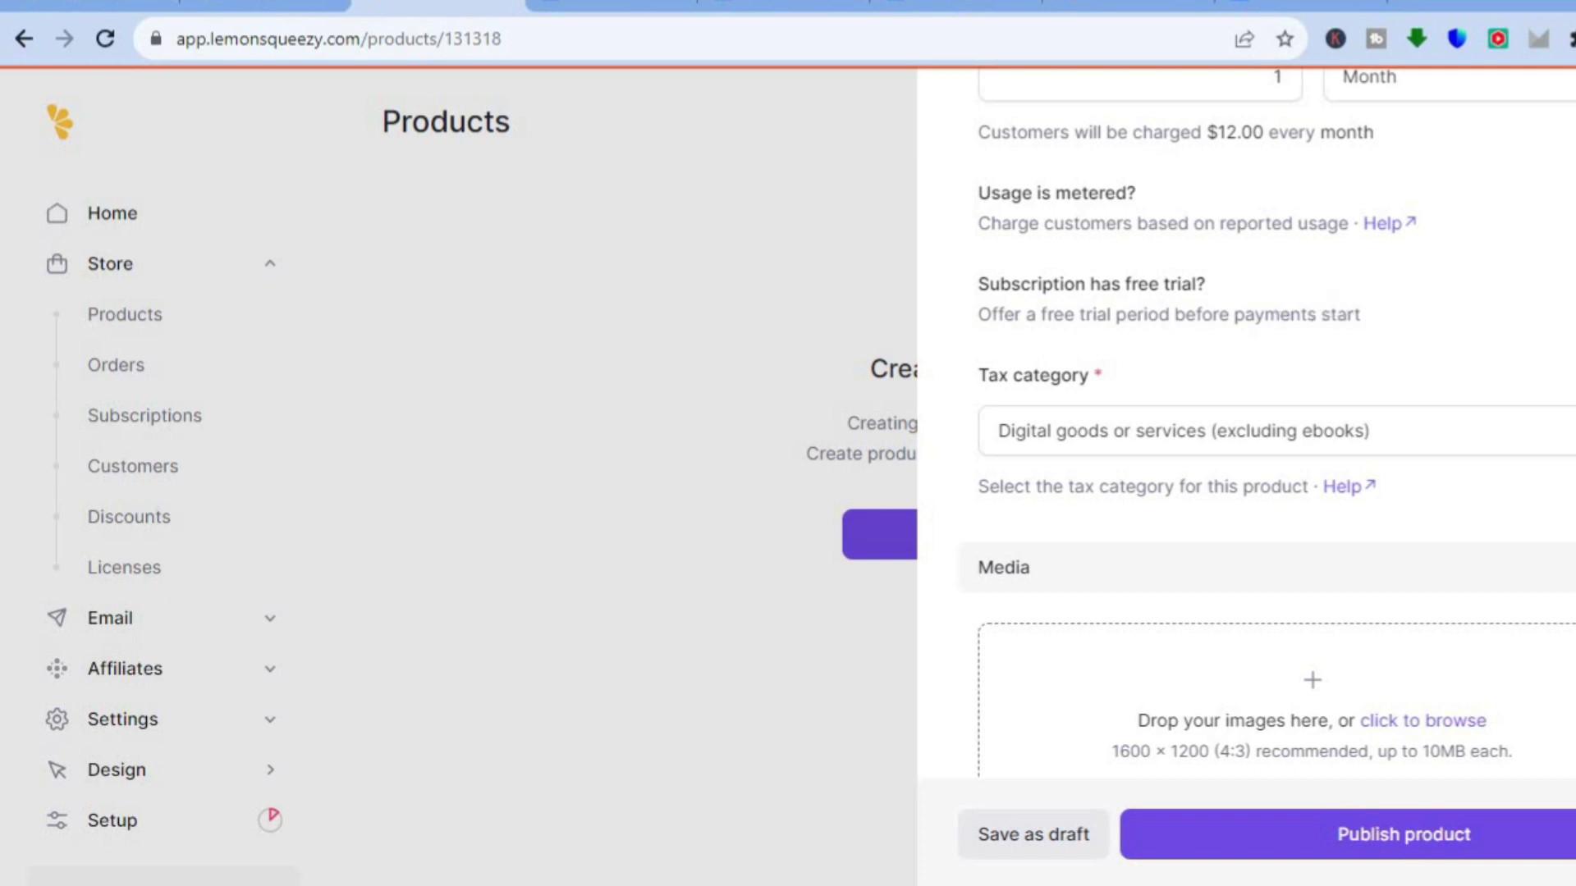
pyautogui.scroll(-3, 1268, 410)
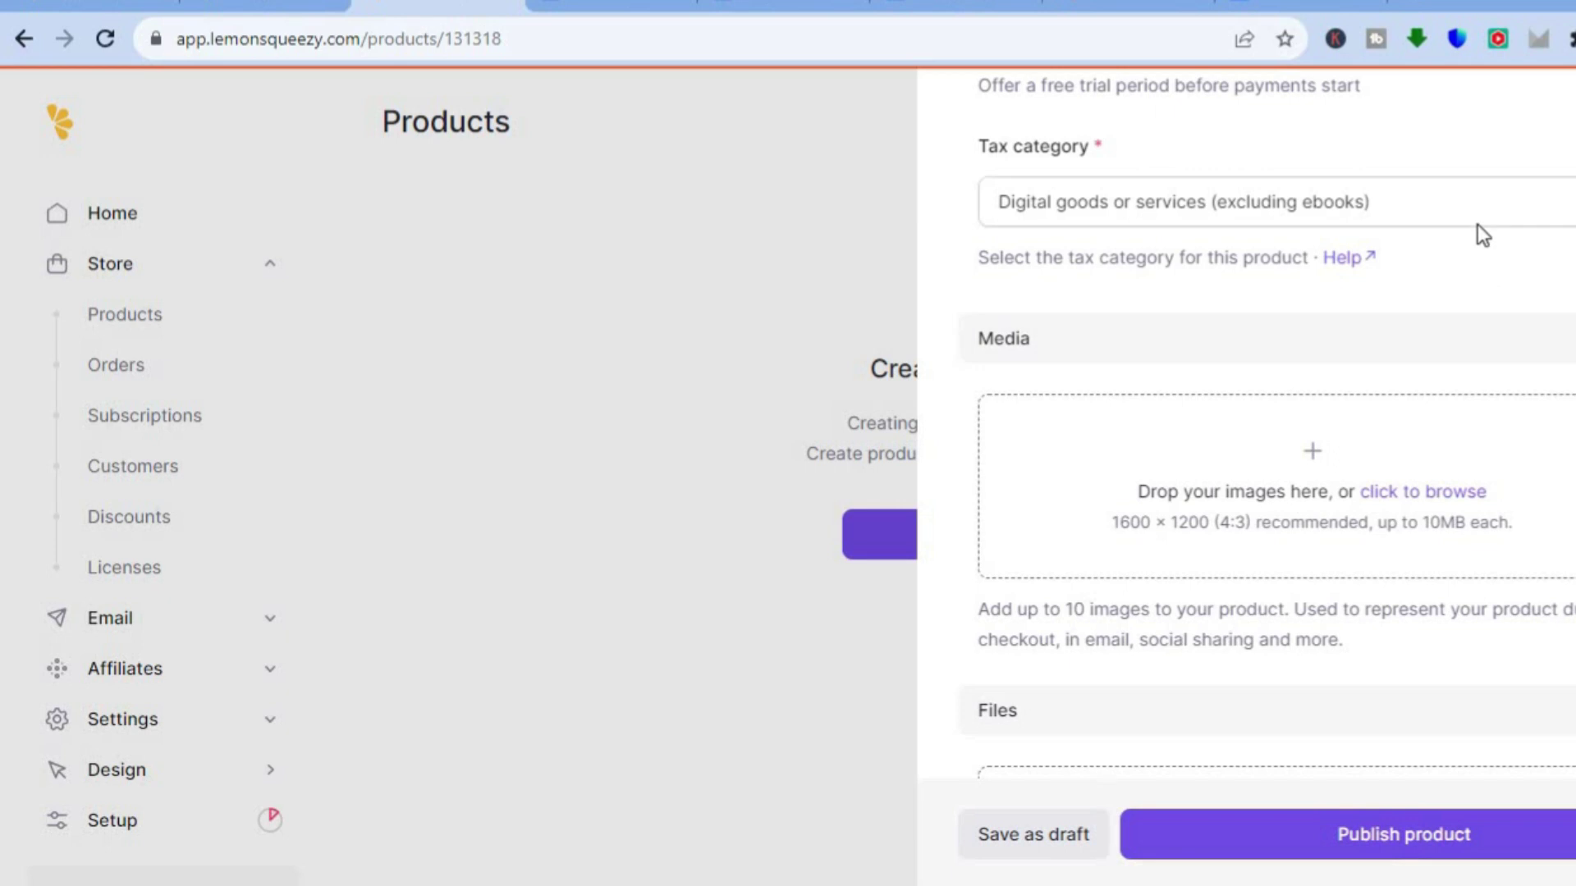
pyautogui.click(1477, 206)
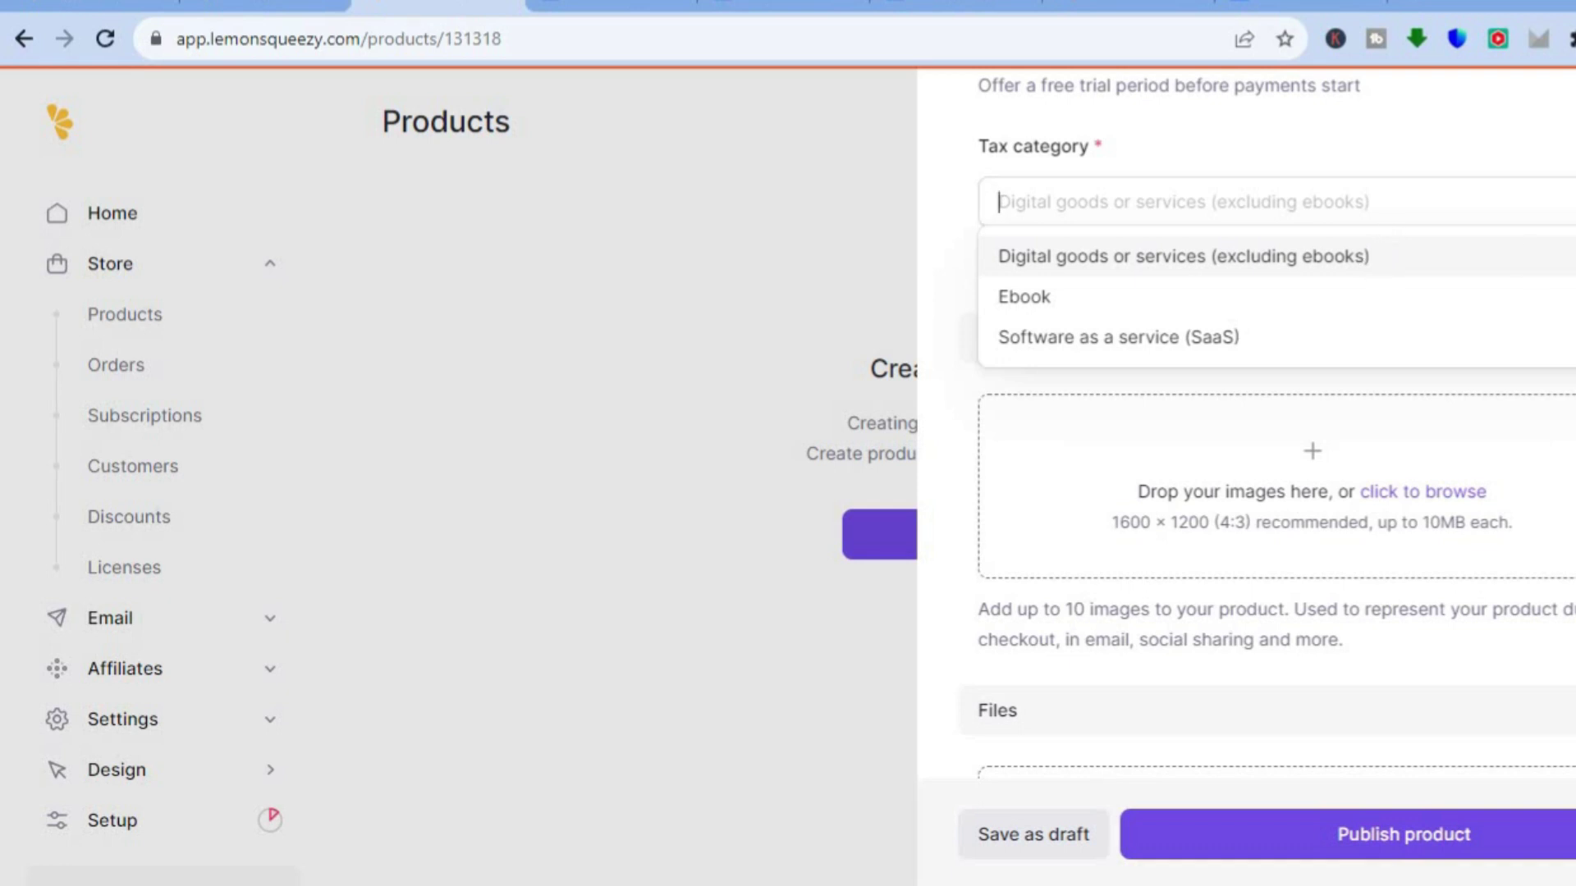
pyautogui.press('Return')
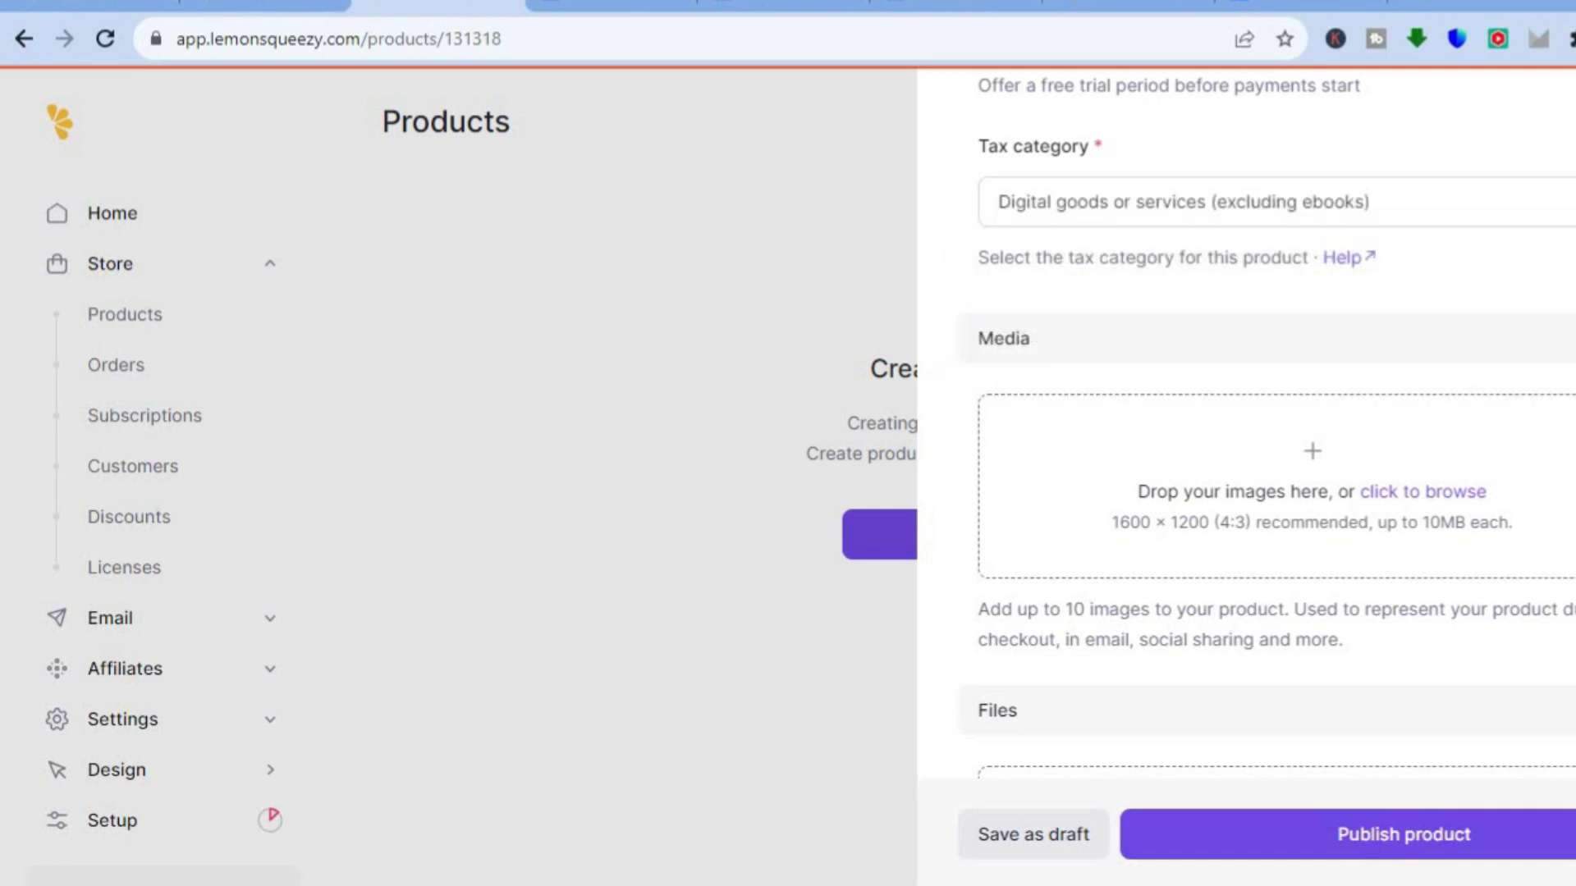
# Step: Upload the 'Copy of Blue Modern Eye Catching Vlog YouTube' thumbnail PNG from Downloads as product media
pyautogui.scroll(-2, 1346, 353)
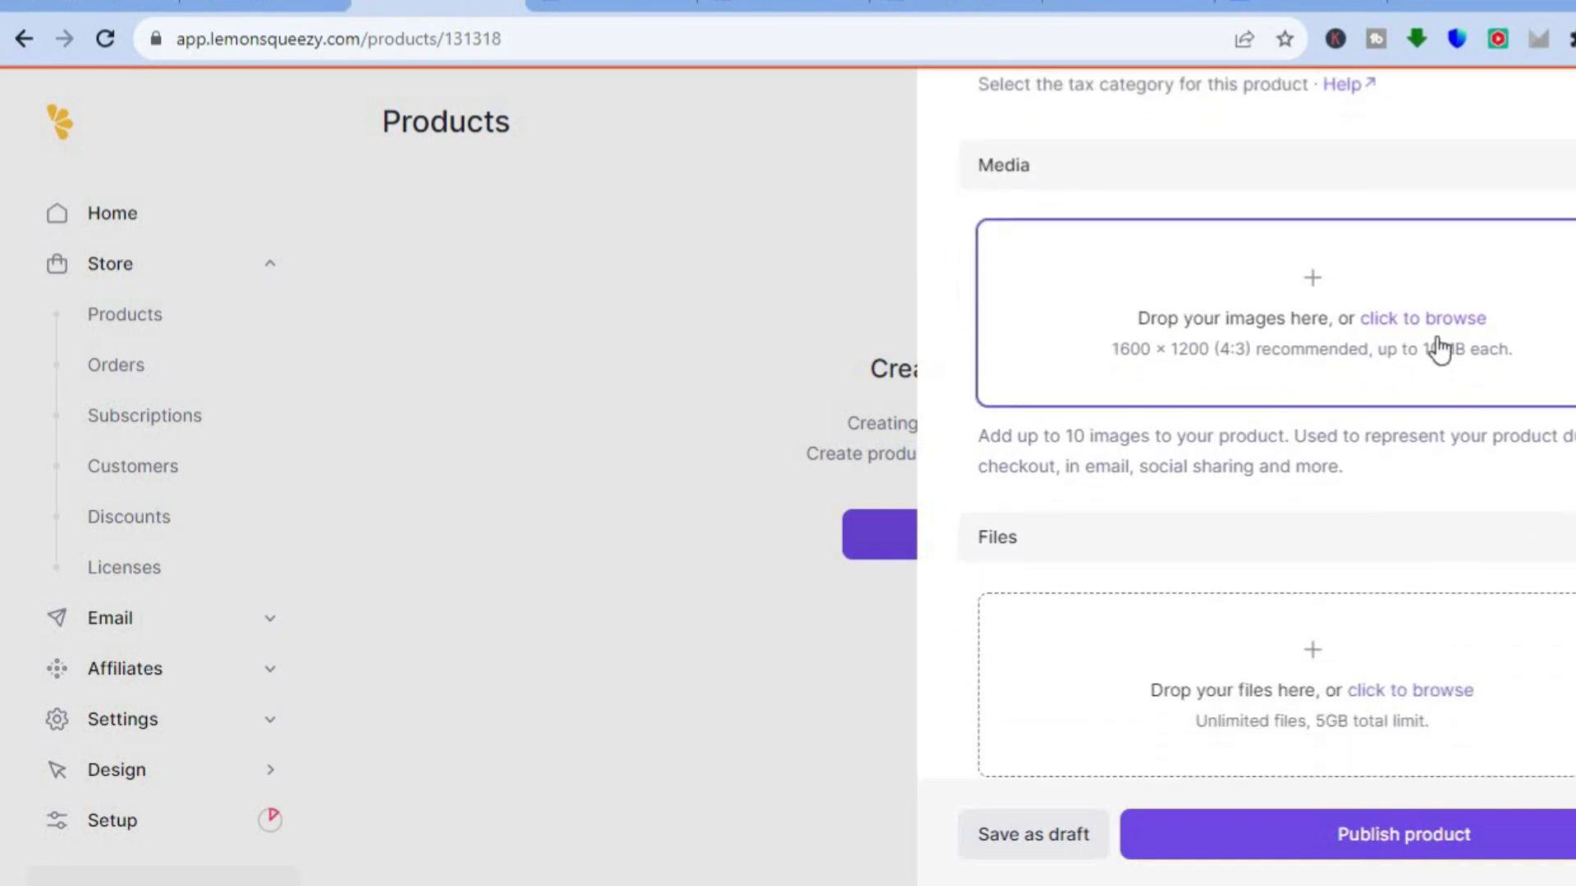
pyautogui.click(1394, 316)
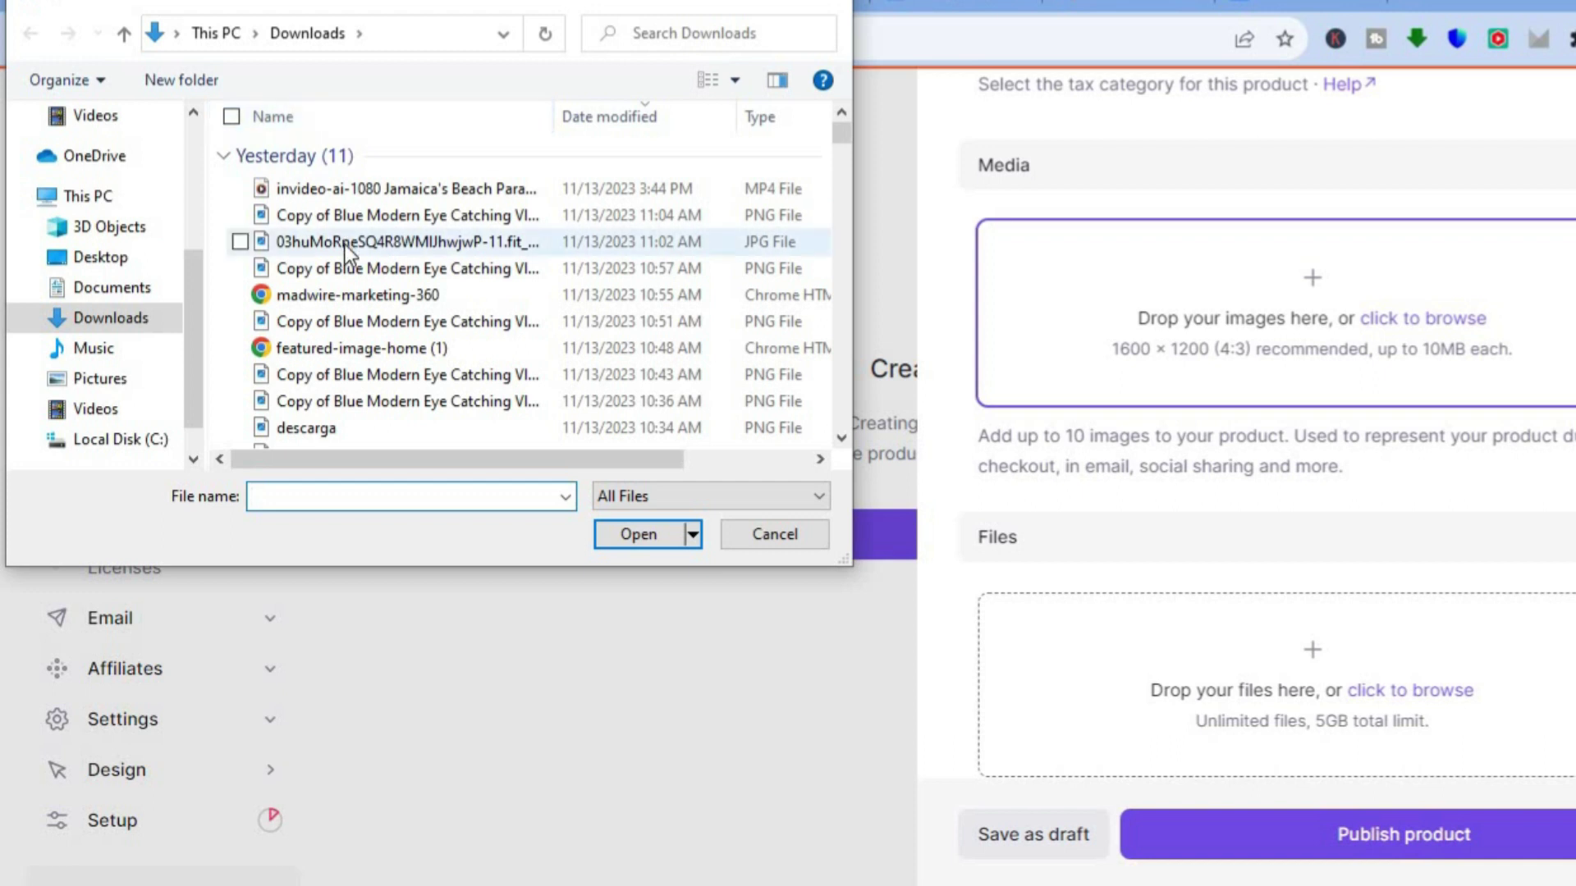
pyautogui.click(353, 219)
pyautogui.click(637, 529)
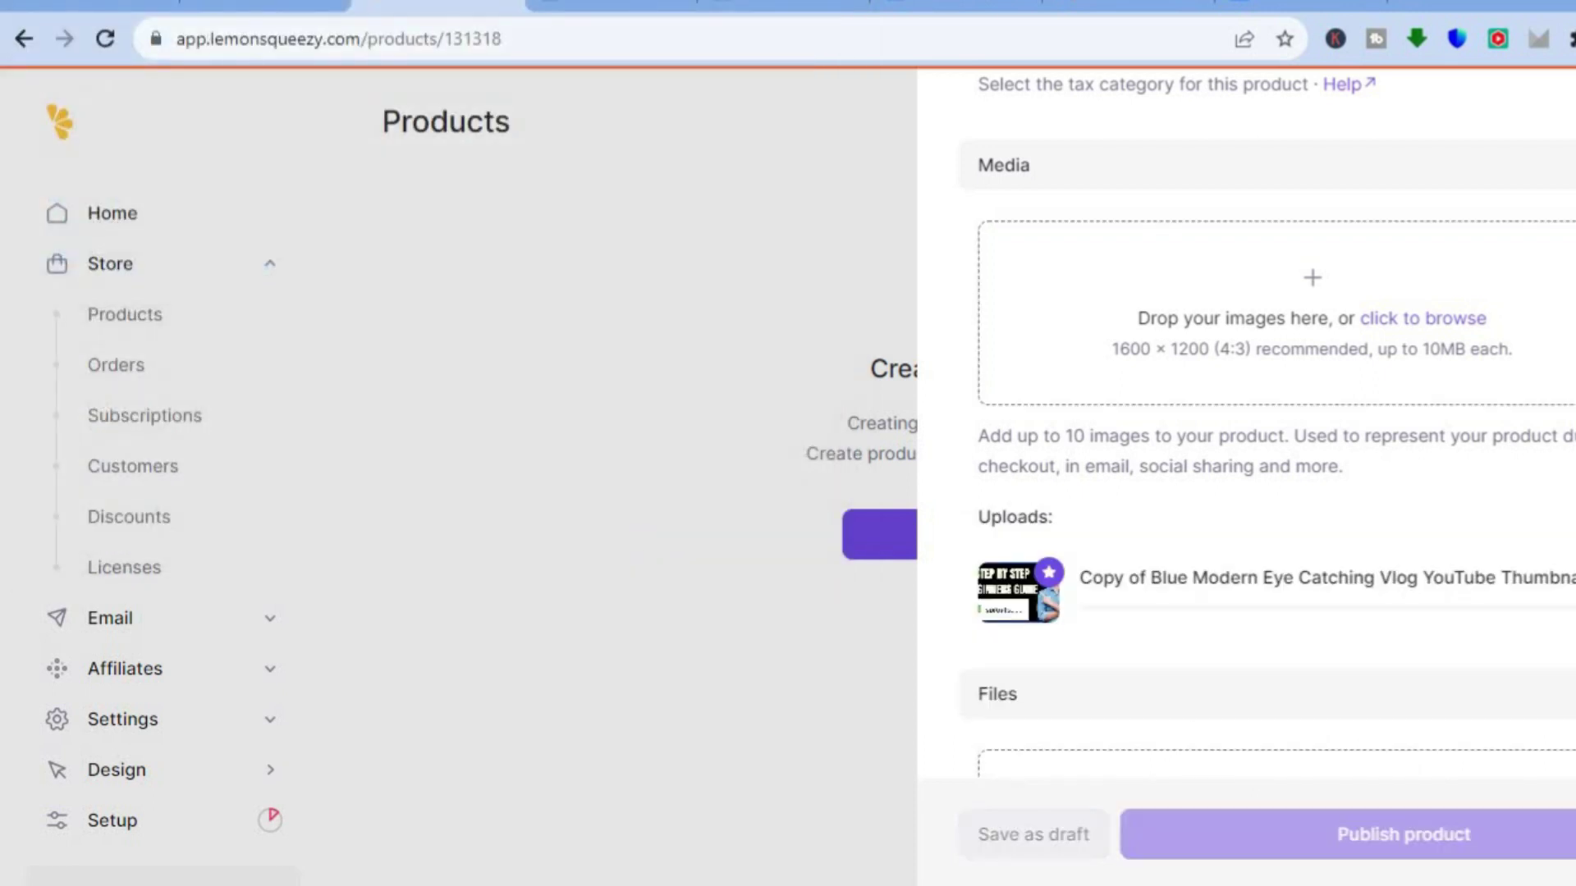
pyautogui.scroll(-4, 1268, 427)
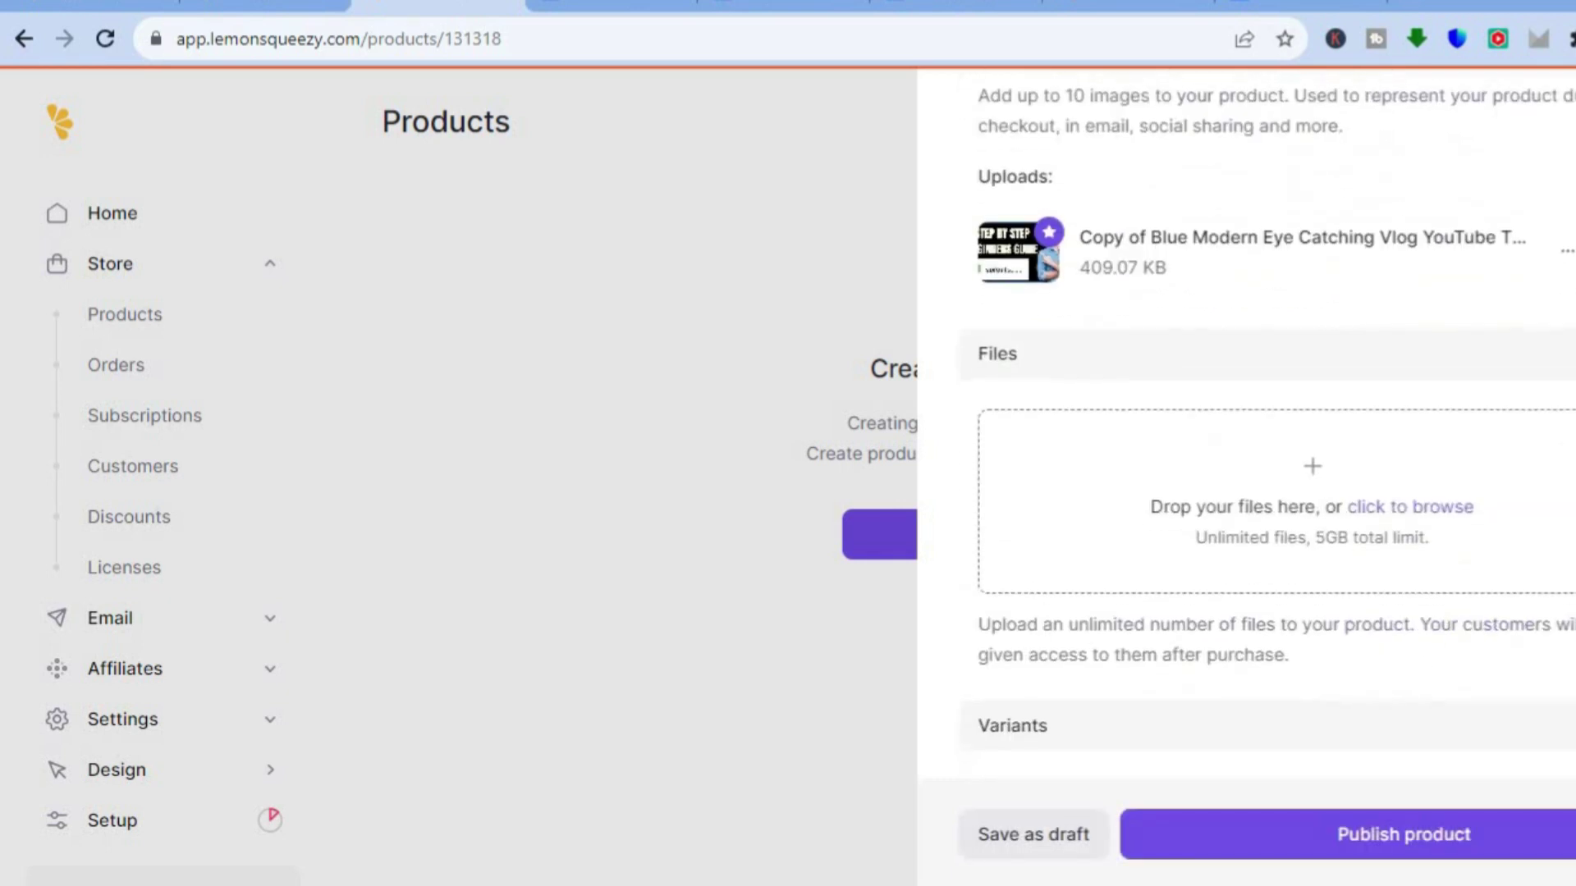
# Step: Expand the product's Confirmation modal settings to review its title, message and button fields
pyautogui.scroll(-2, 1275, 328)
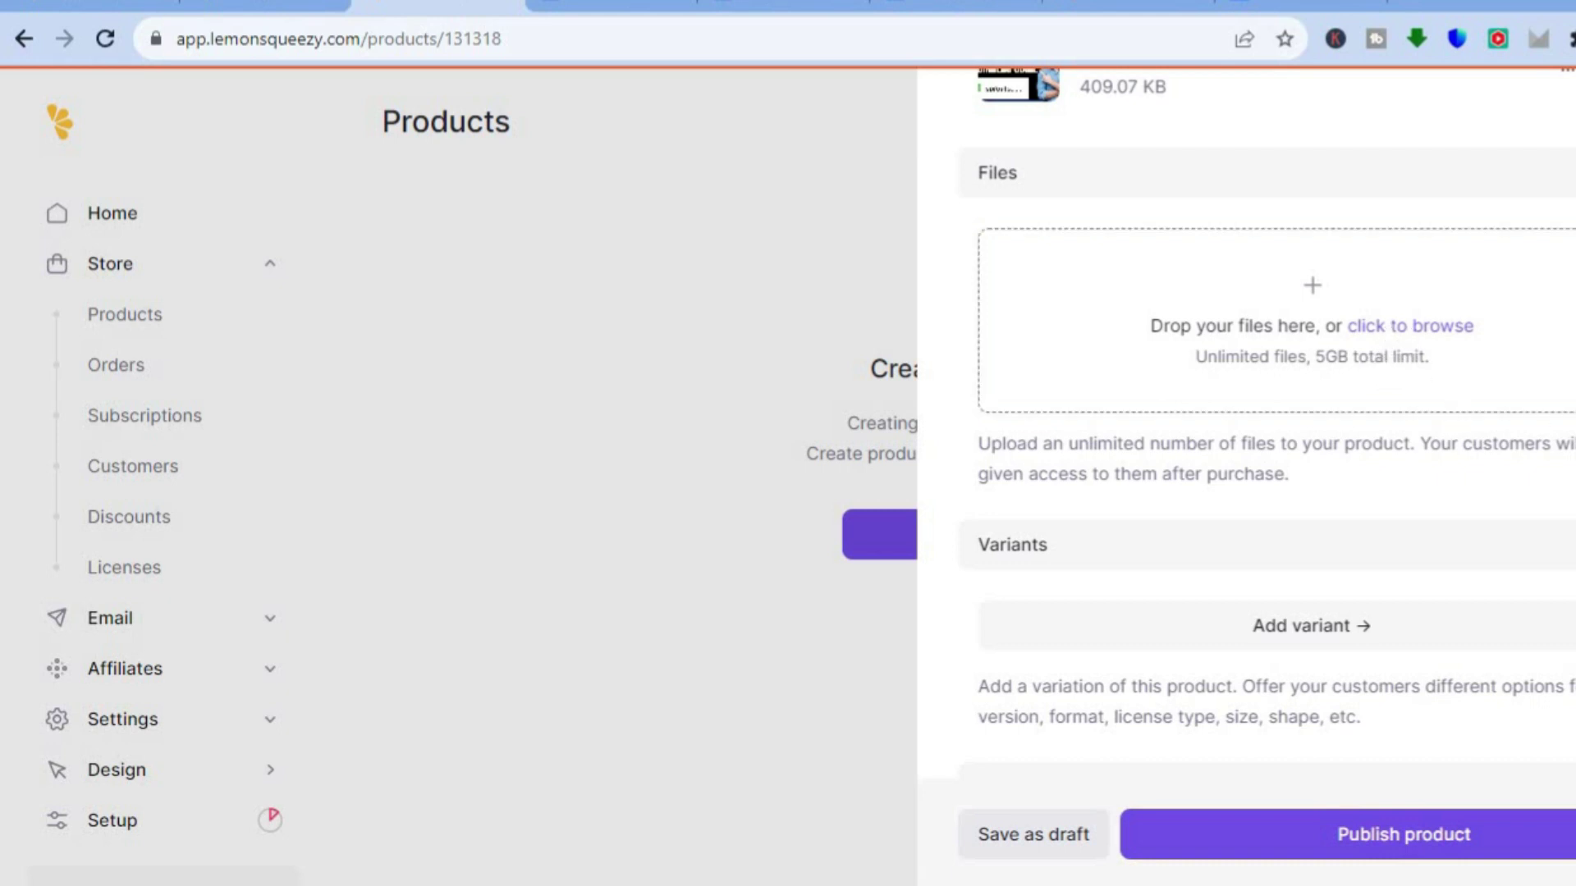
pyautogui.scroll(-2, 1268, 422)
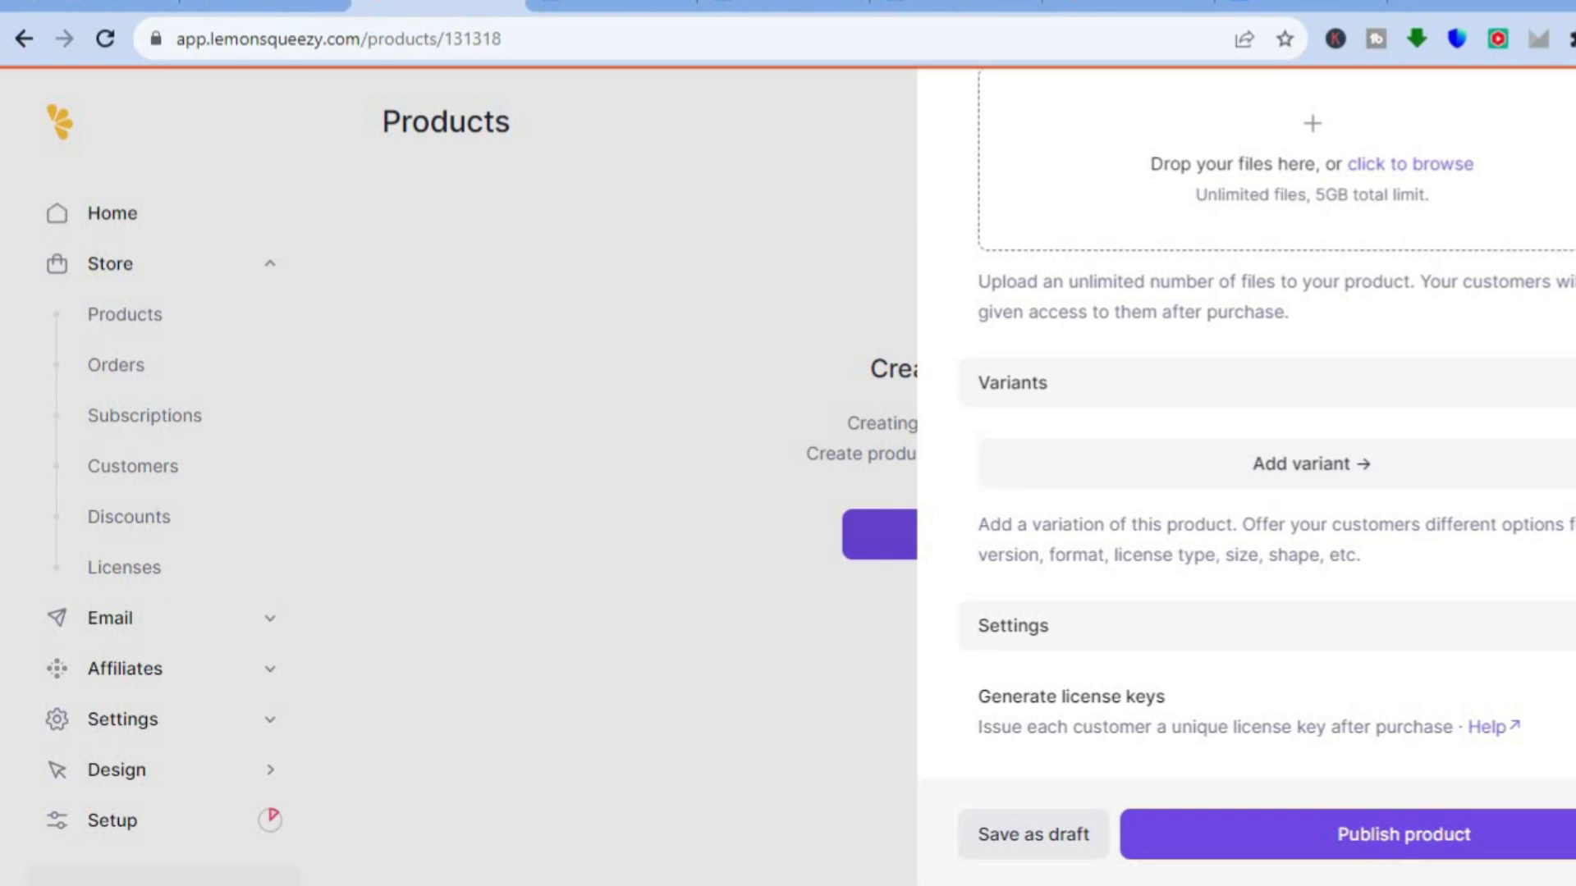
pyautogui.scroll(-3, 1272, 452)
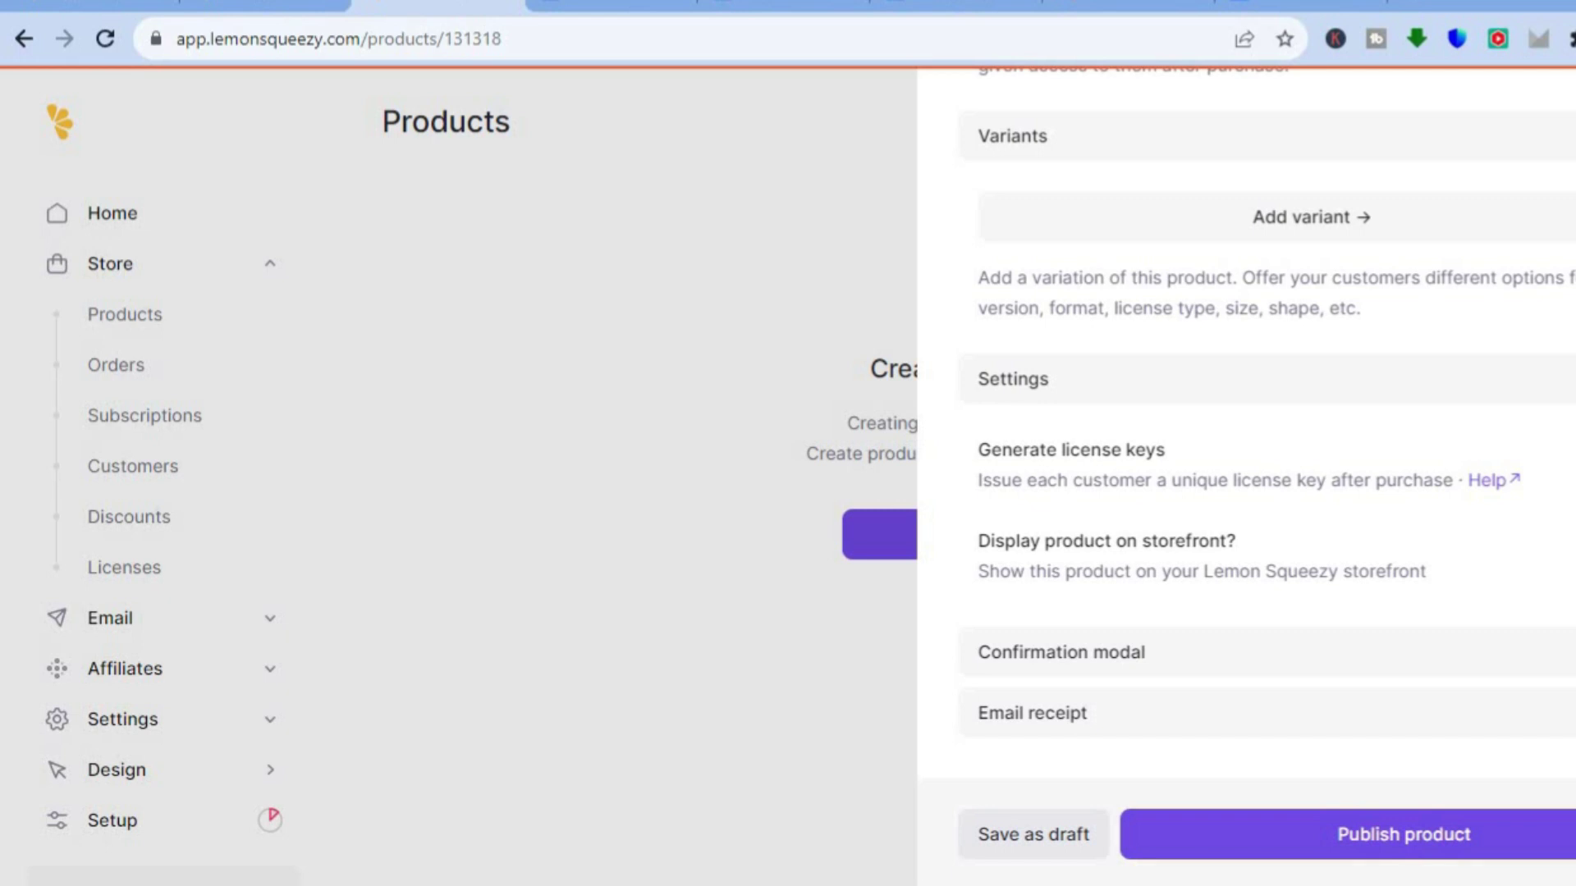
pyautogui.click(1331, 680)
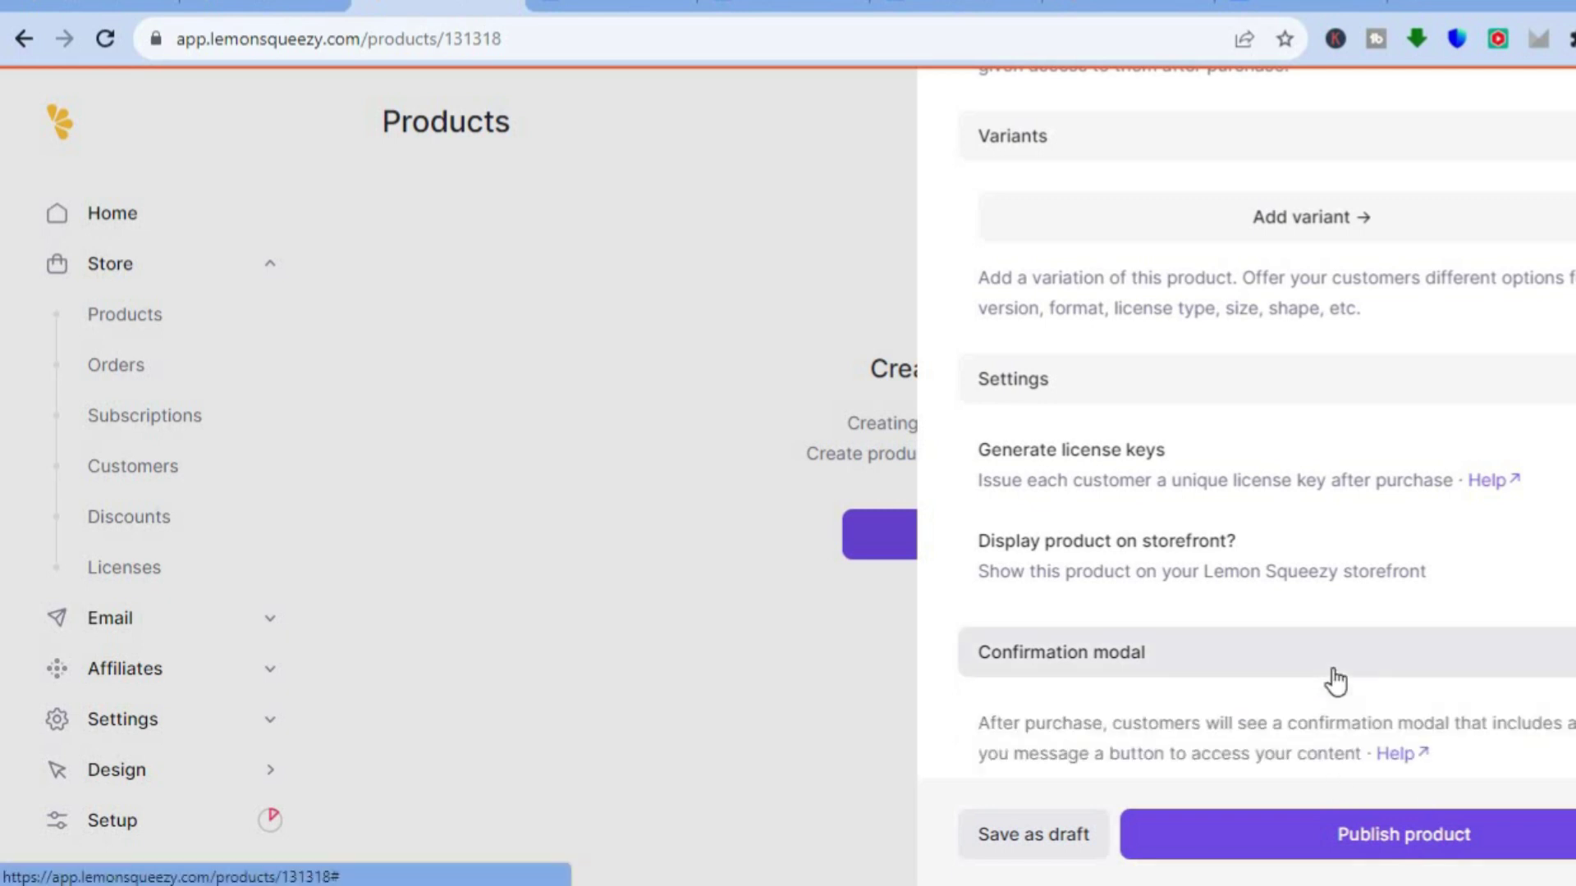
pyautogui.scroll(-2, 1268, 423)
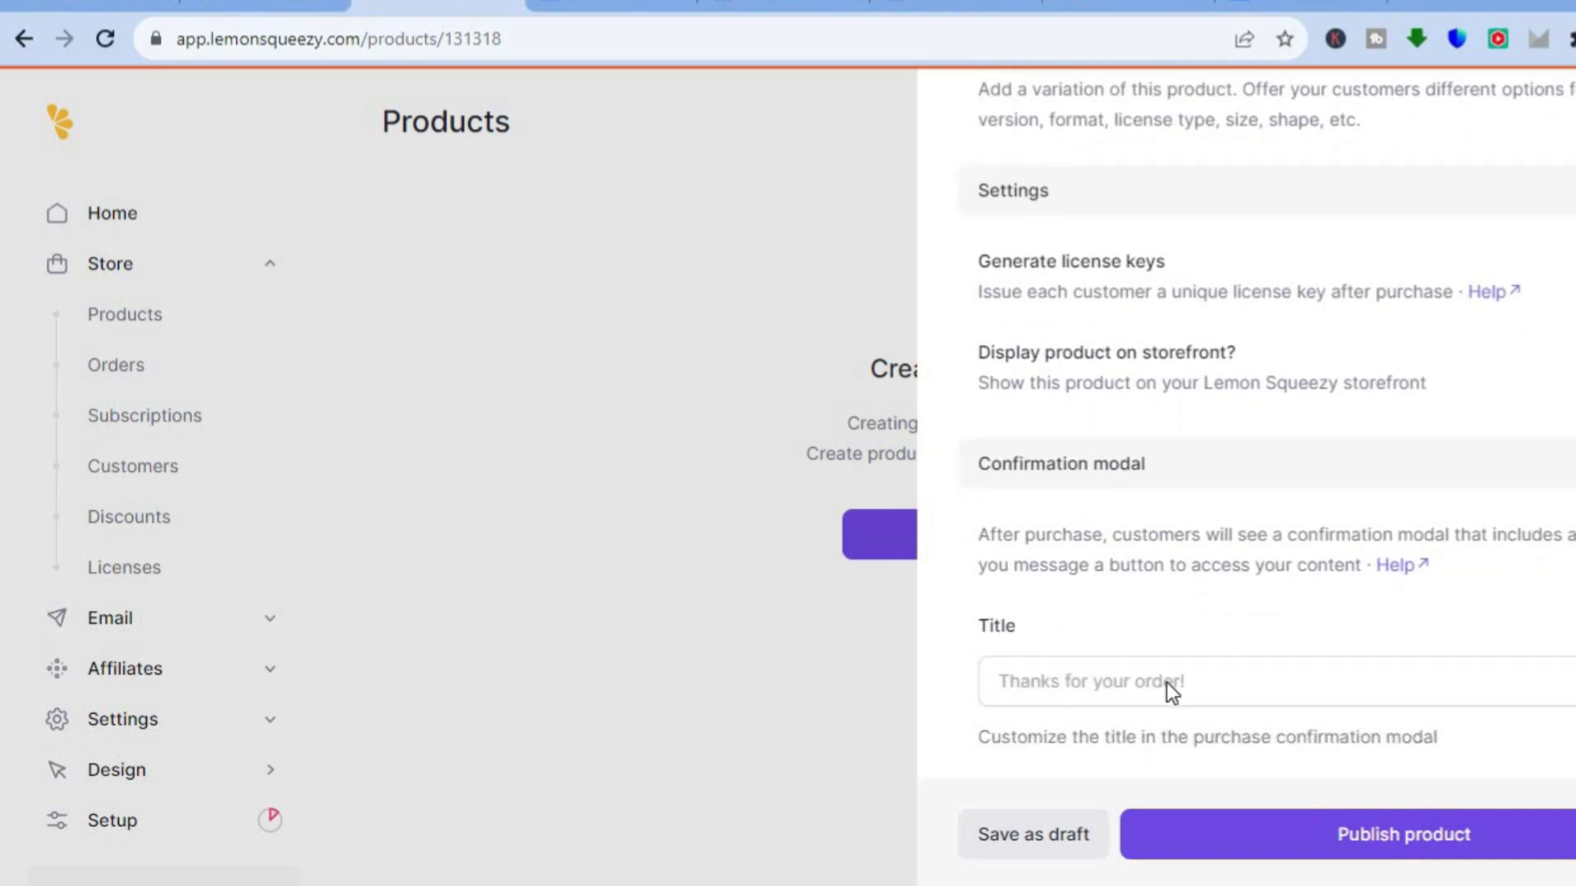
pyautogui.scroll(-1, 1264, 690)
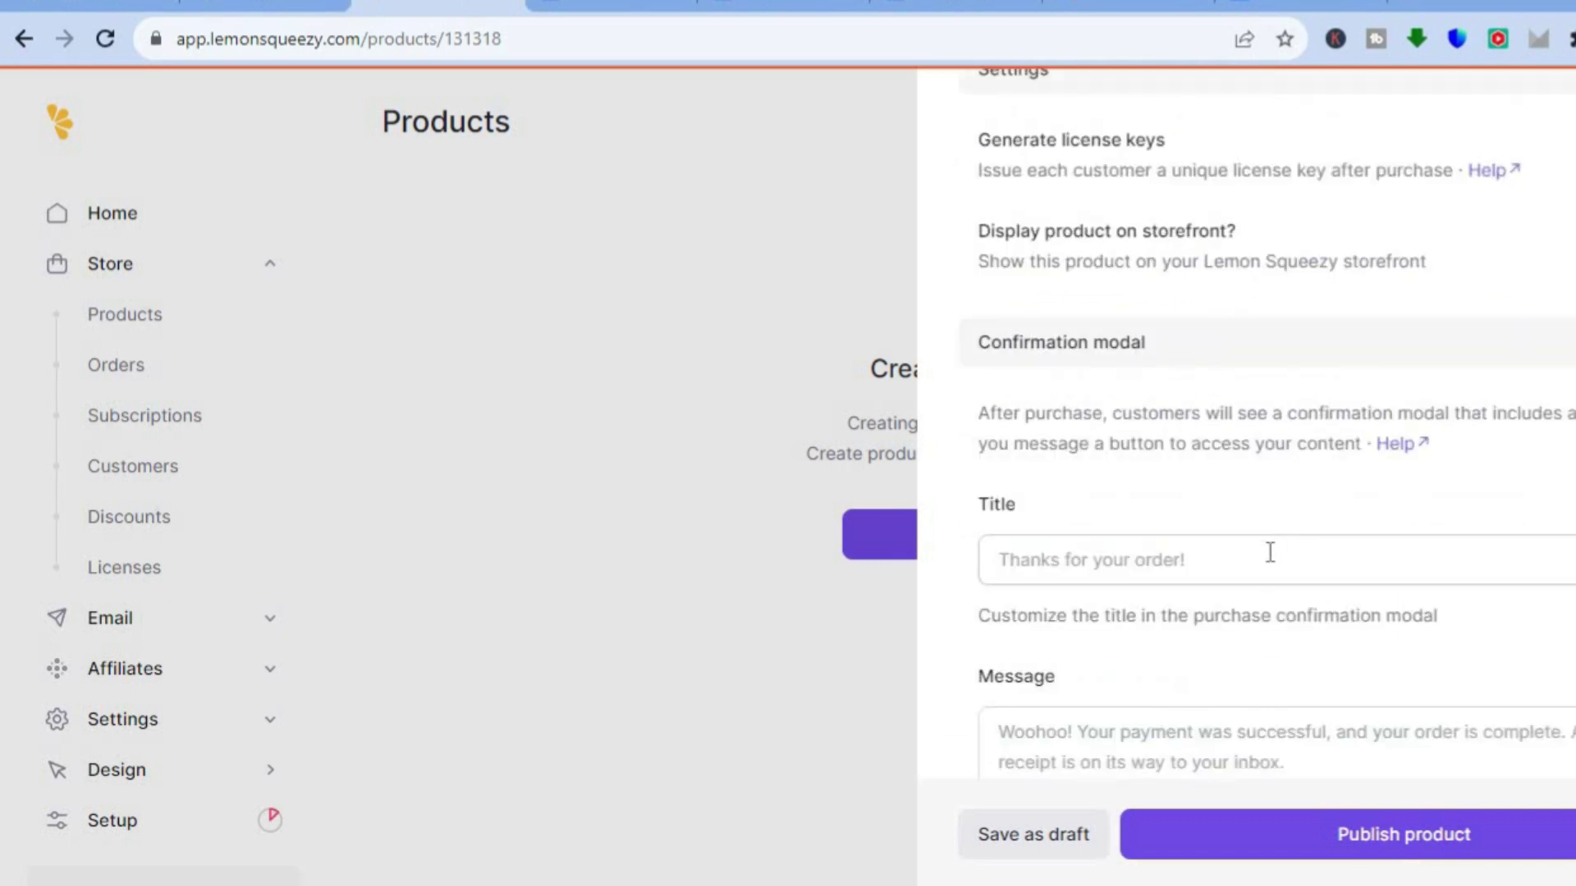
pyautogui.scroll(-6, 1246, 423)
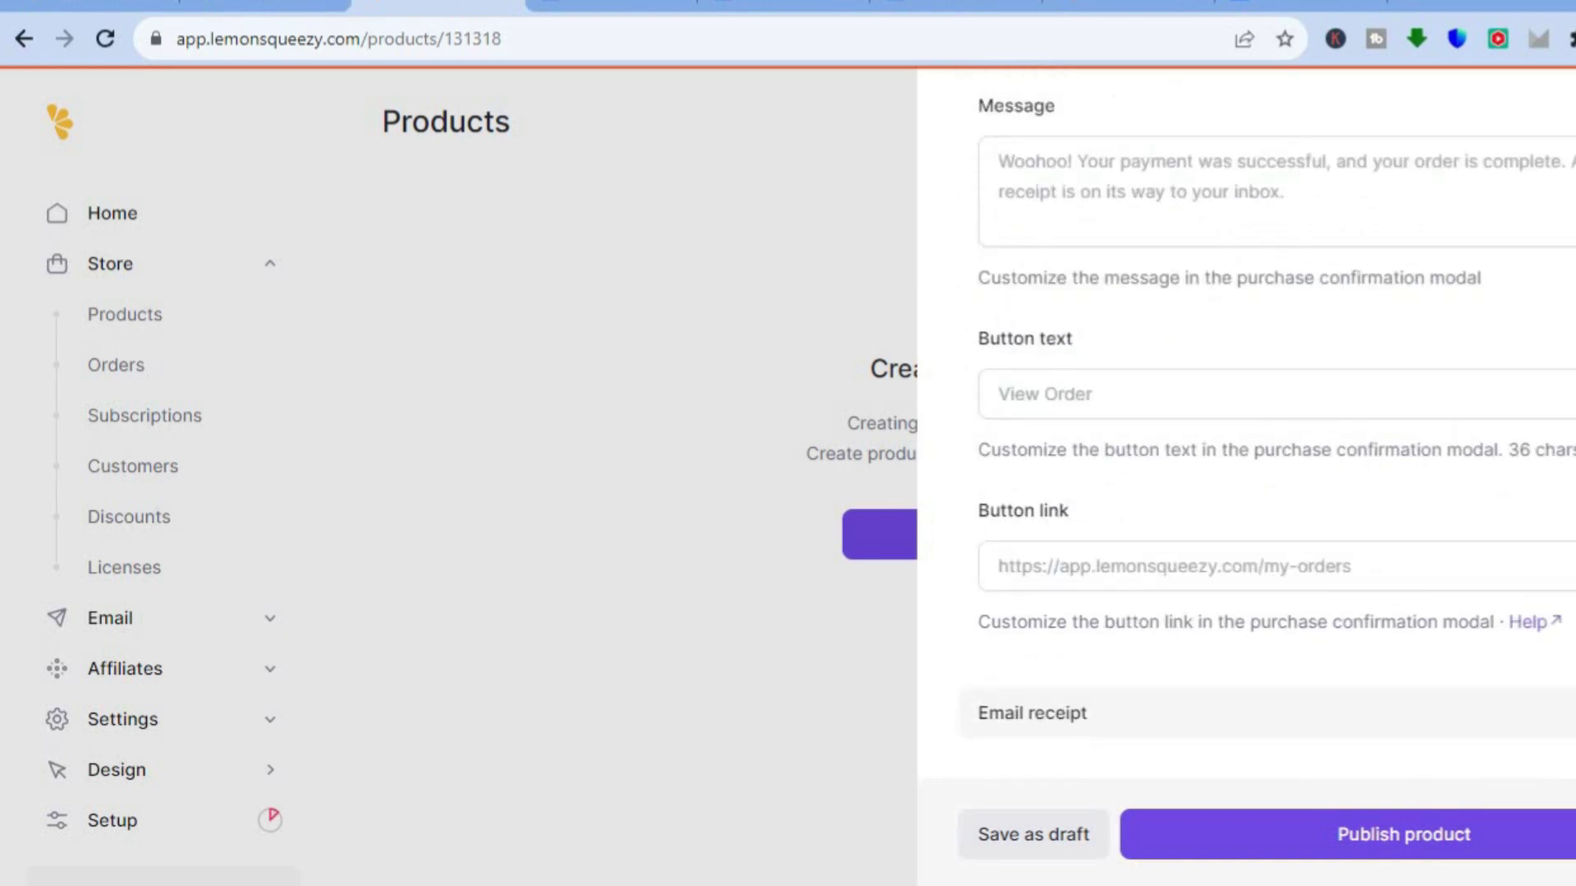
# Step: Expand the Email receipt settings and check the Thank you note and Button text fields
pyautogui.click(1119, 718)
pyautogui.scroll(-3, 1269, 431)
pyautogui.scroll(-4, 1268, 431)
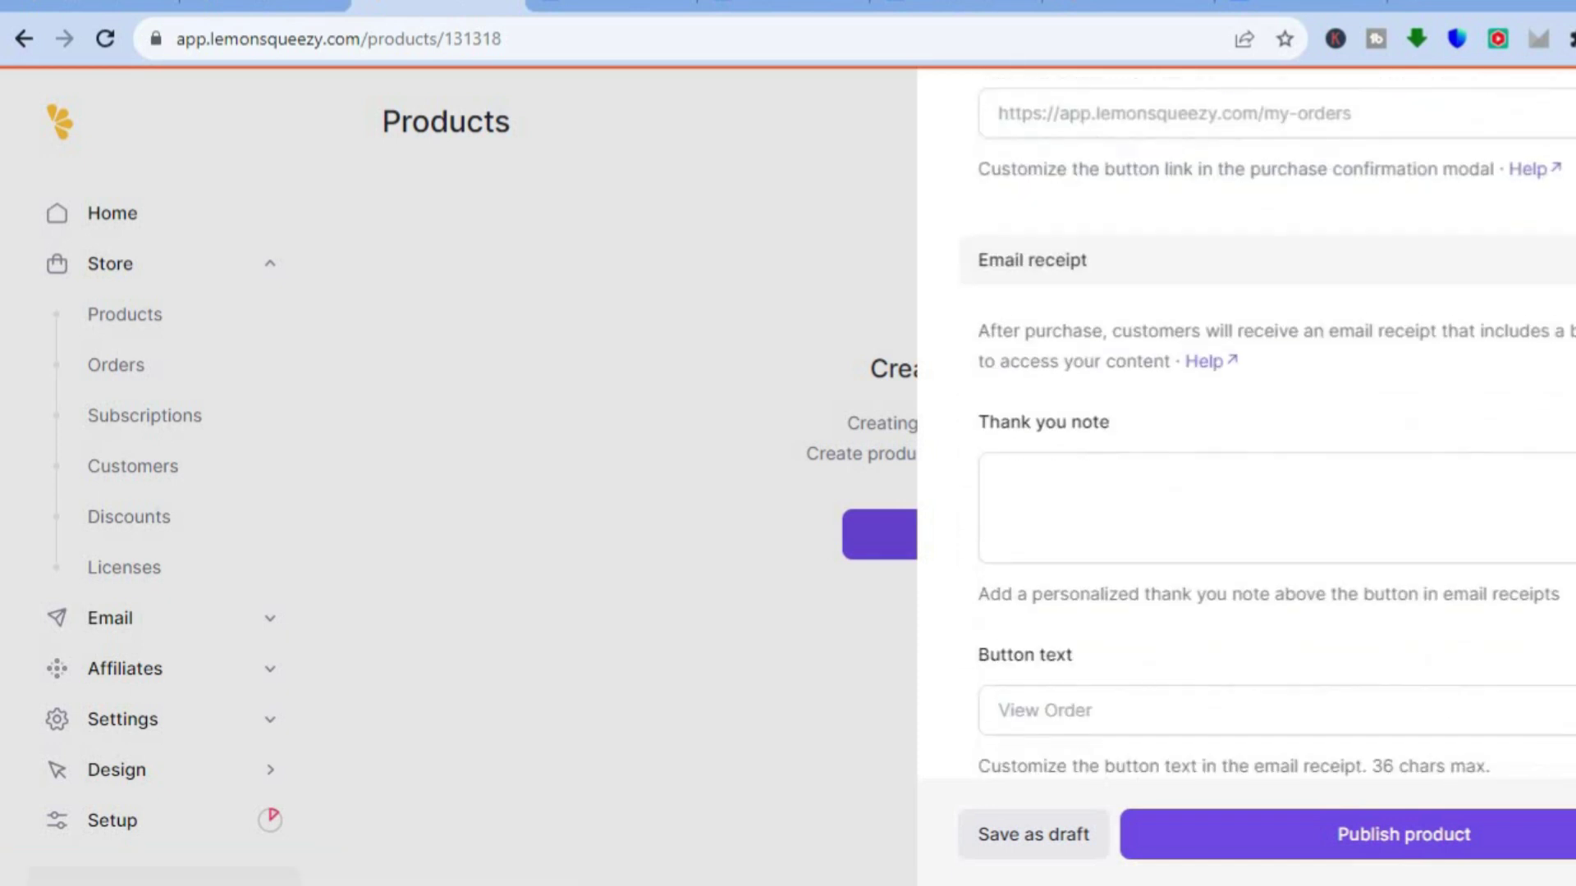
pyautogui.scroll(-1, 1321, 366)
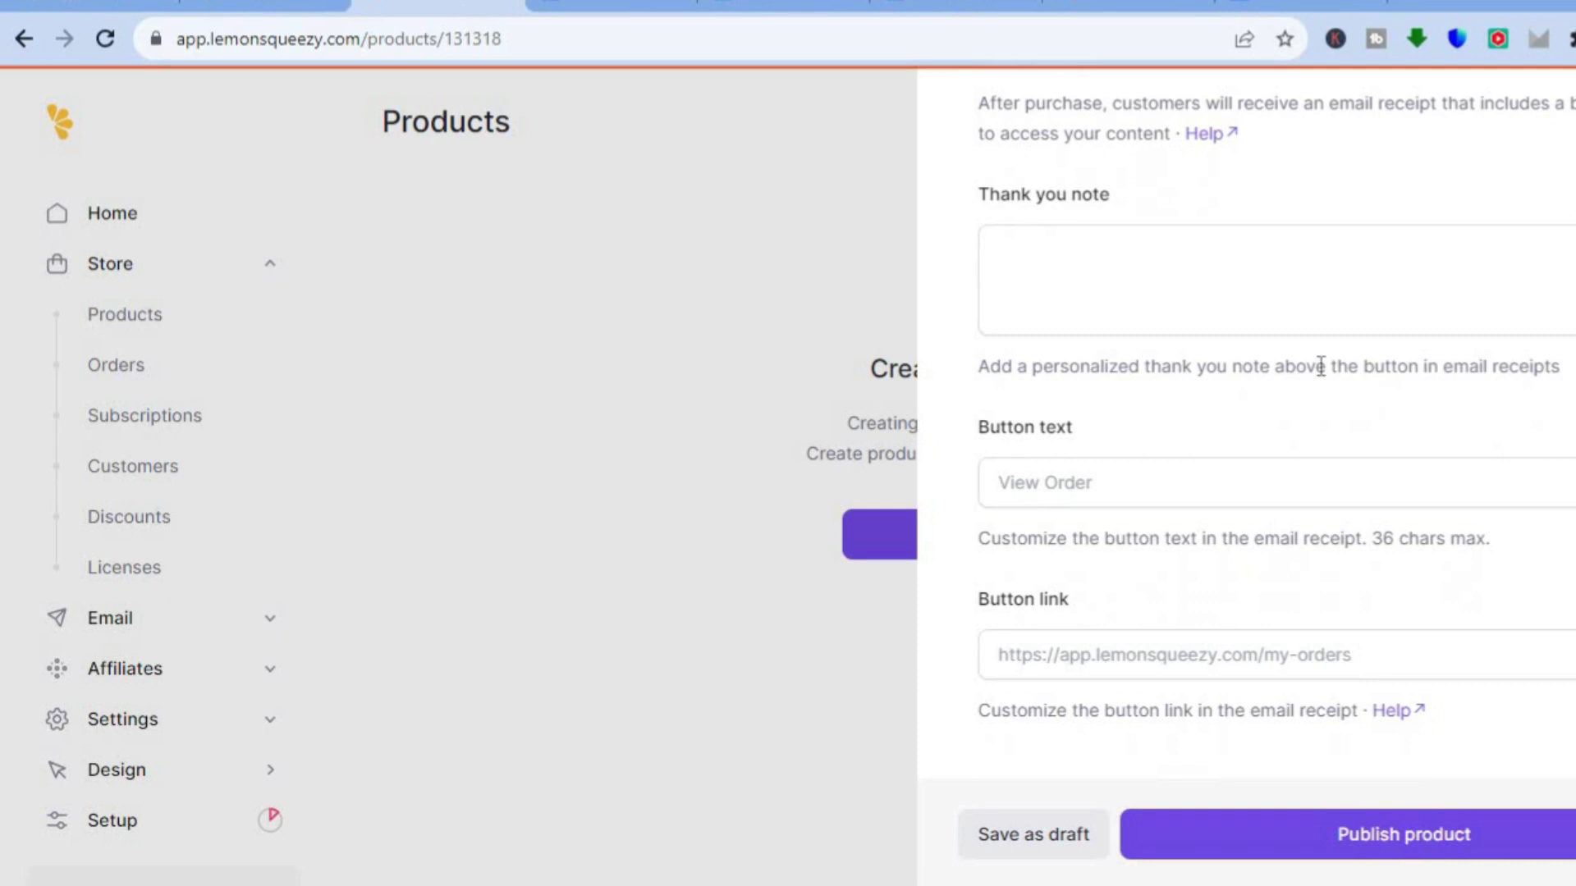
pyautogui.click(1301, 326)
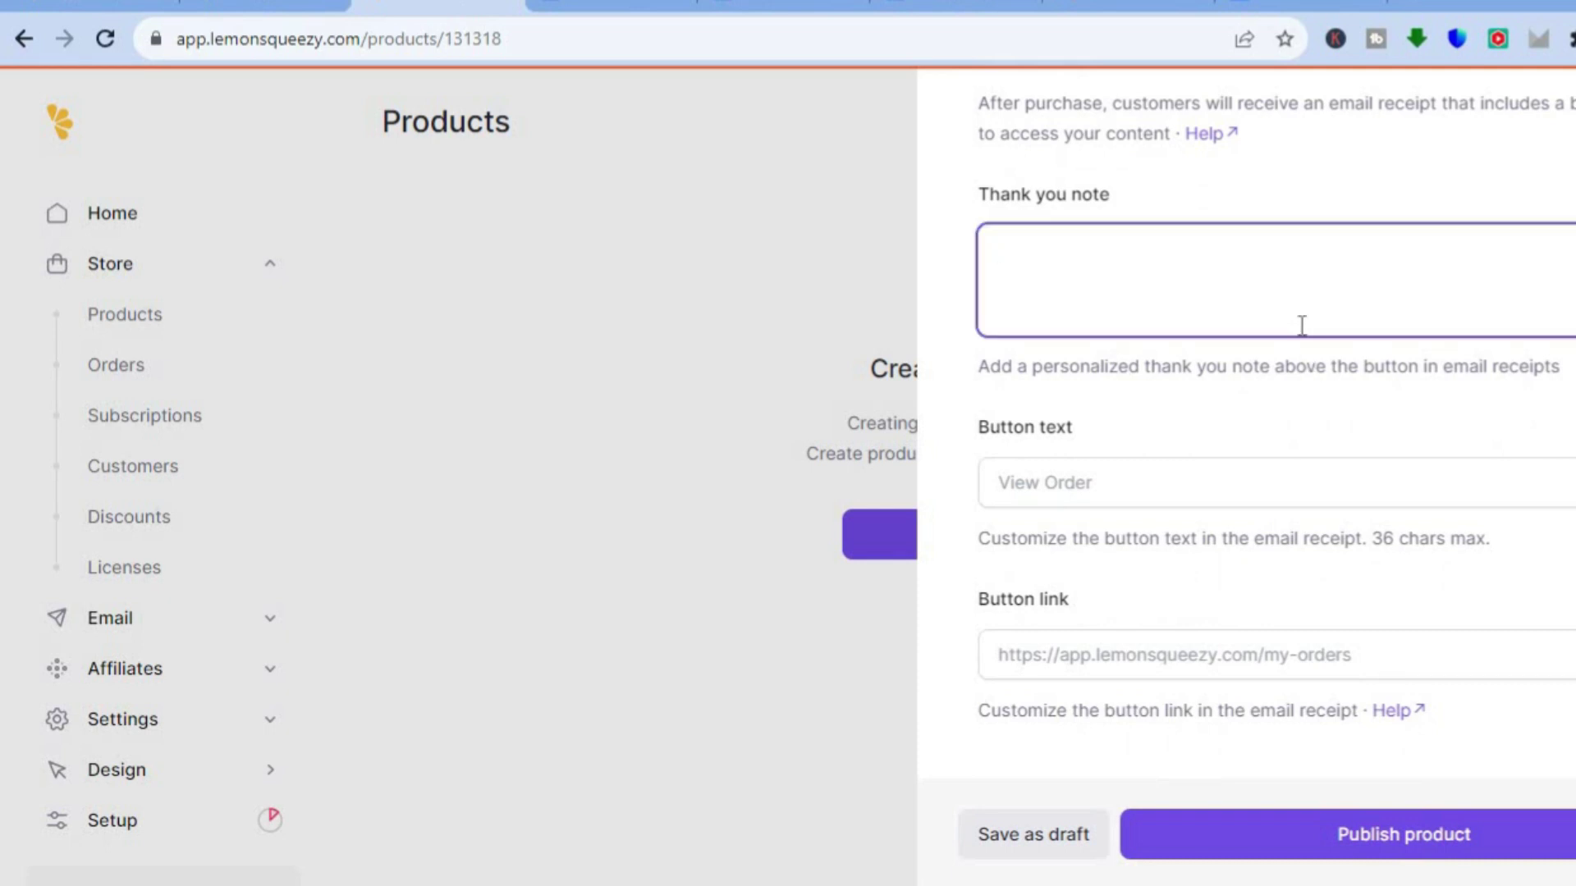
pyautogui.click(1354, 492)
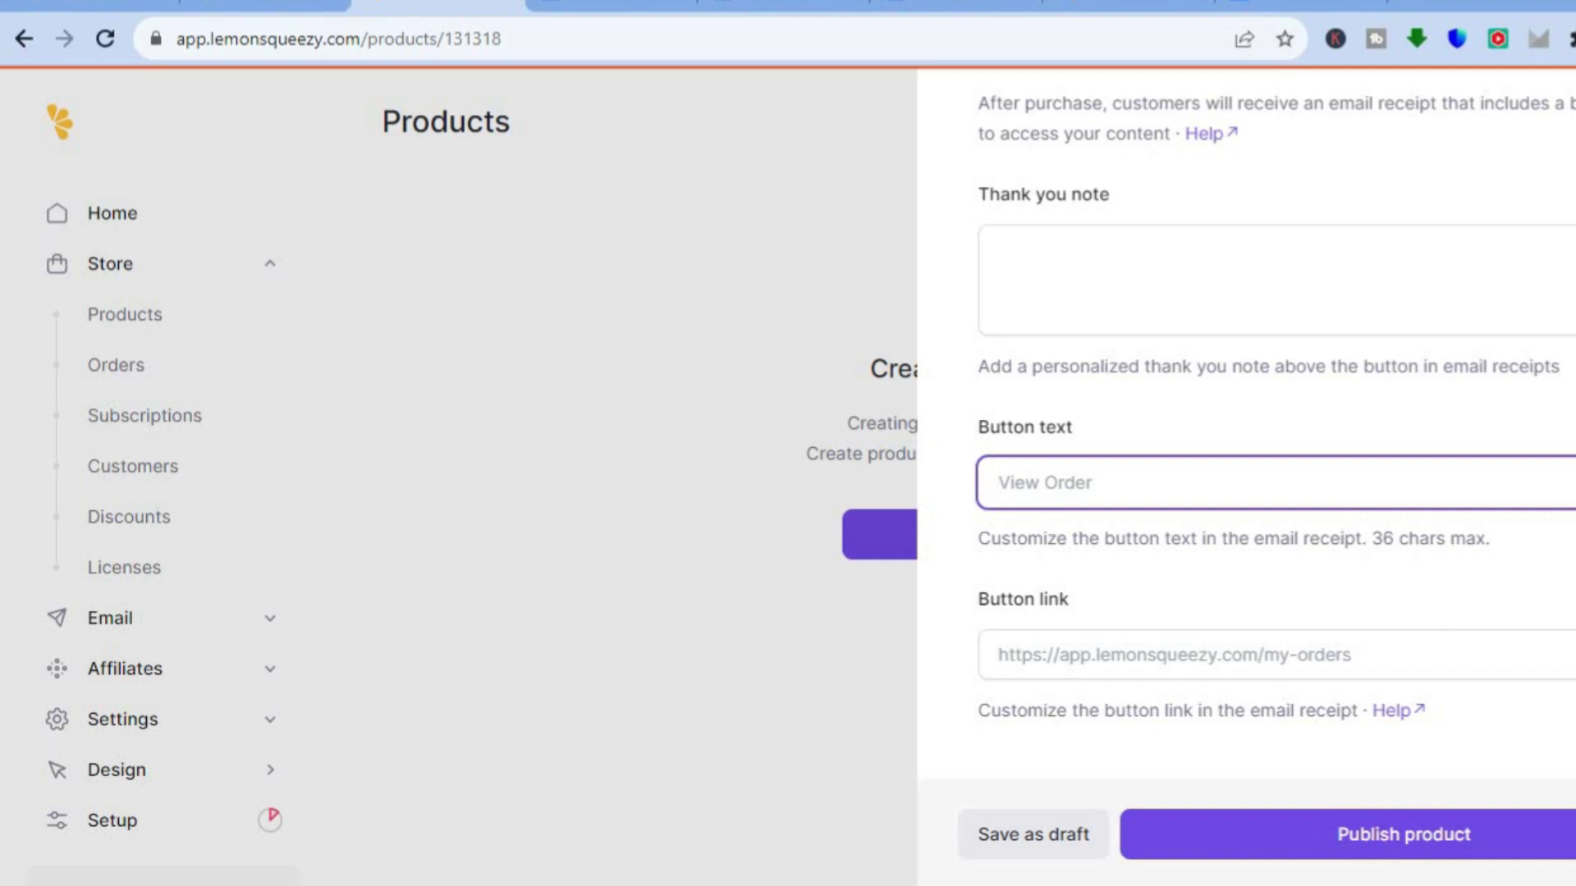
pyautogui.scroll(-1, 1272, 394)
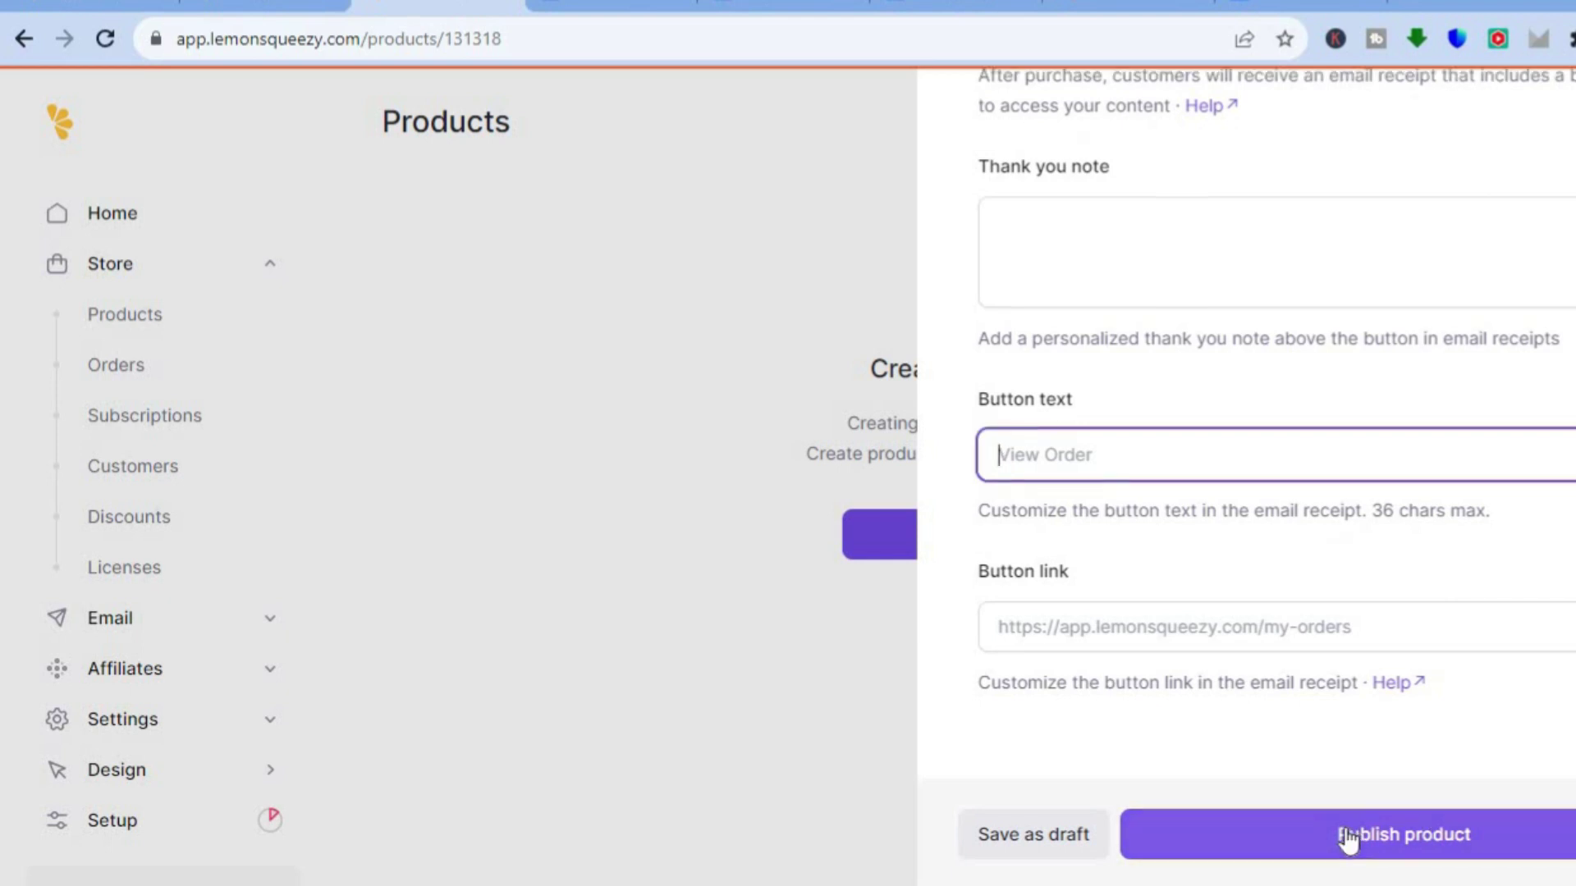
# Step: Save 'simple answers' as a draft and return to the Products list showing $12.00/month
pyautogui.click(997, 837)
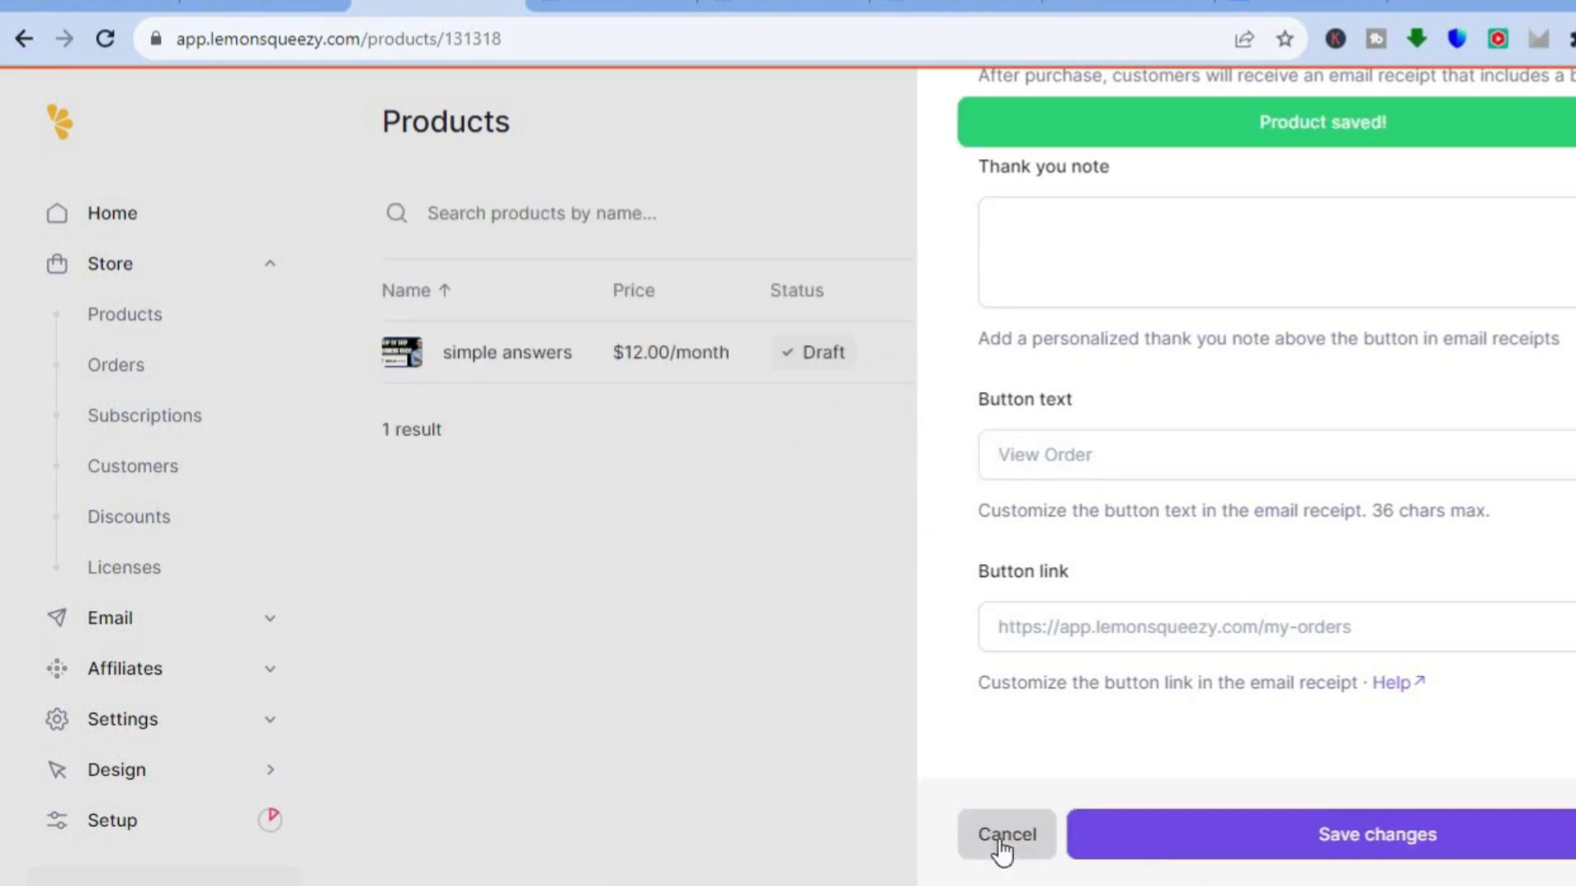
pyautogui.click(999, 839)
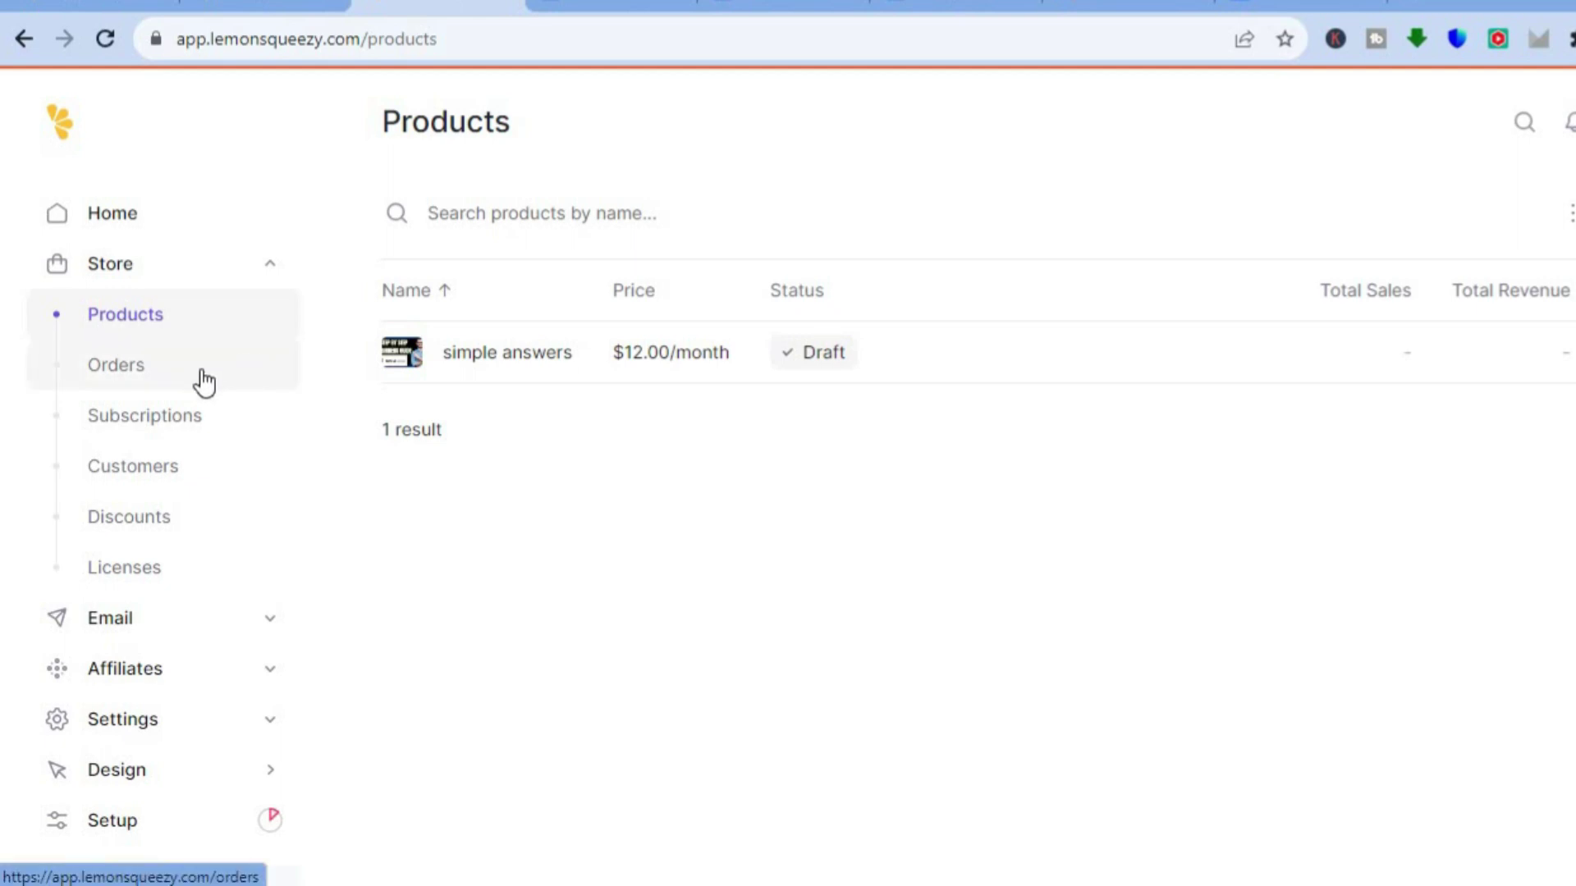
# Step: Browse the empty Orders, Subscriptions and Customers pages, ending on Discounts with 0 redemptions
pyautogui.click(168, 383)
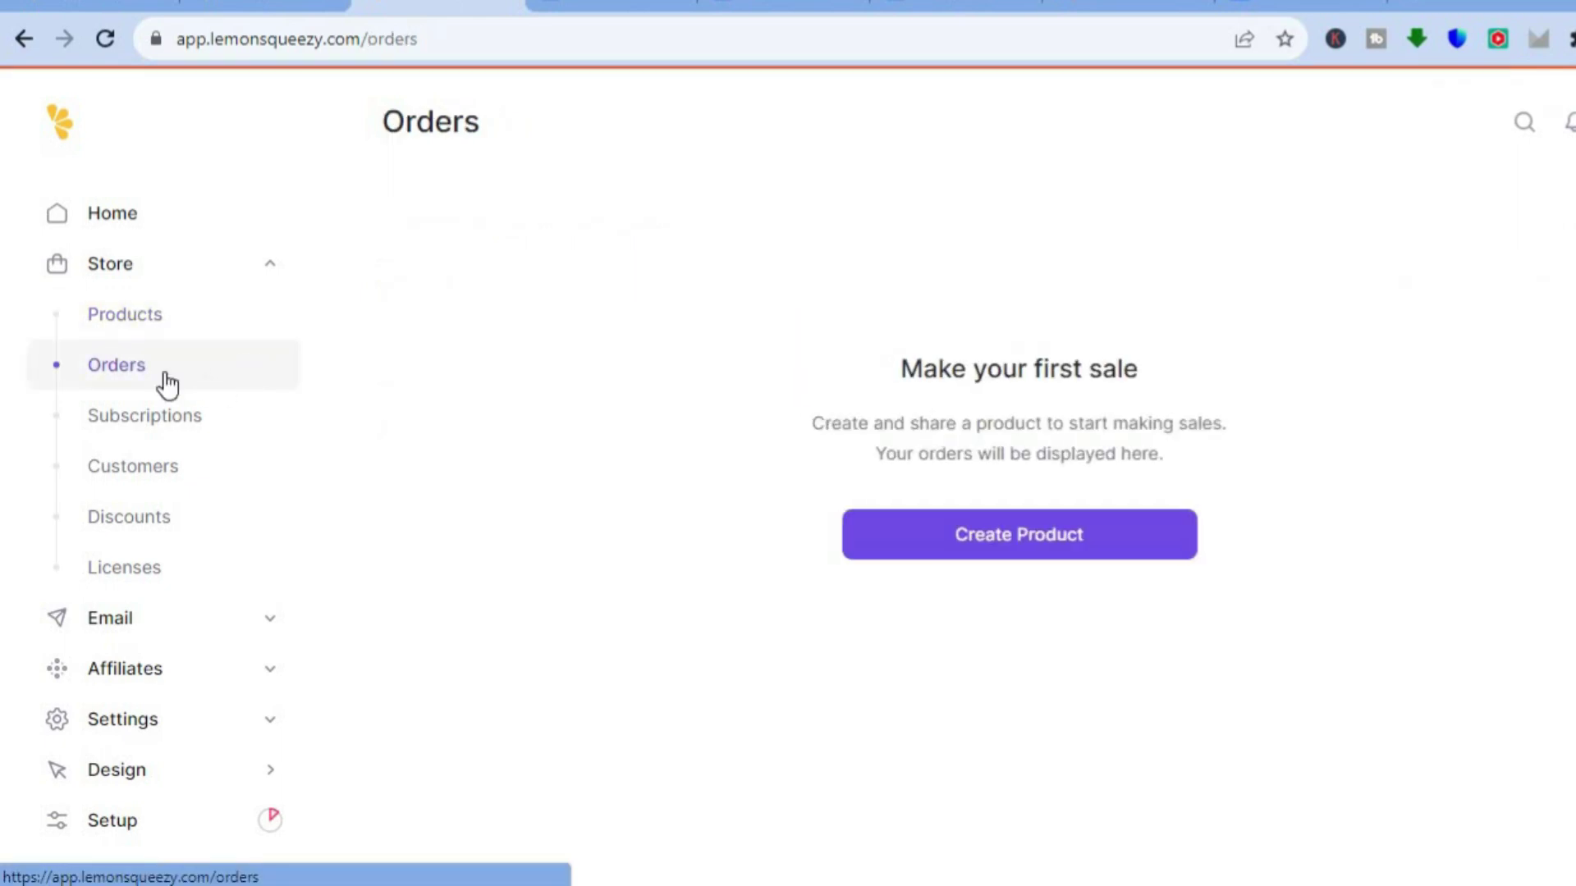
pyautogui.click(207, 435)
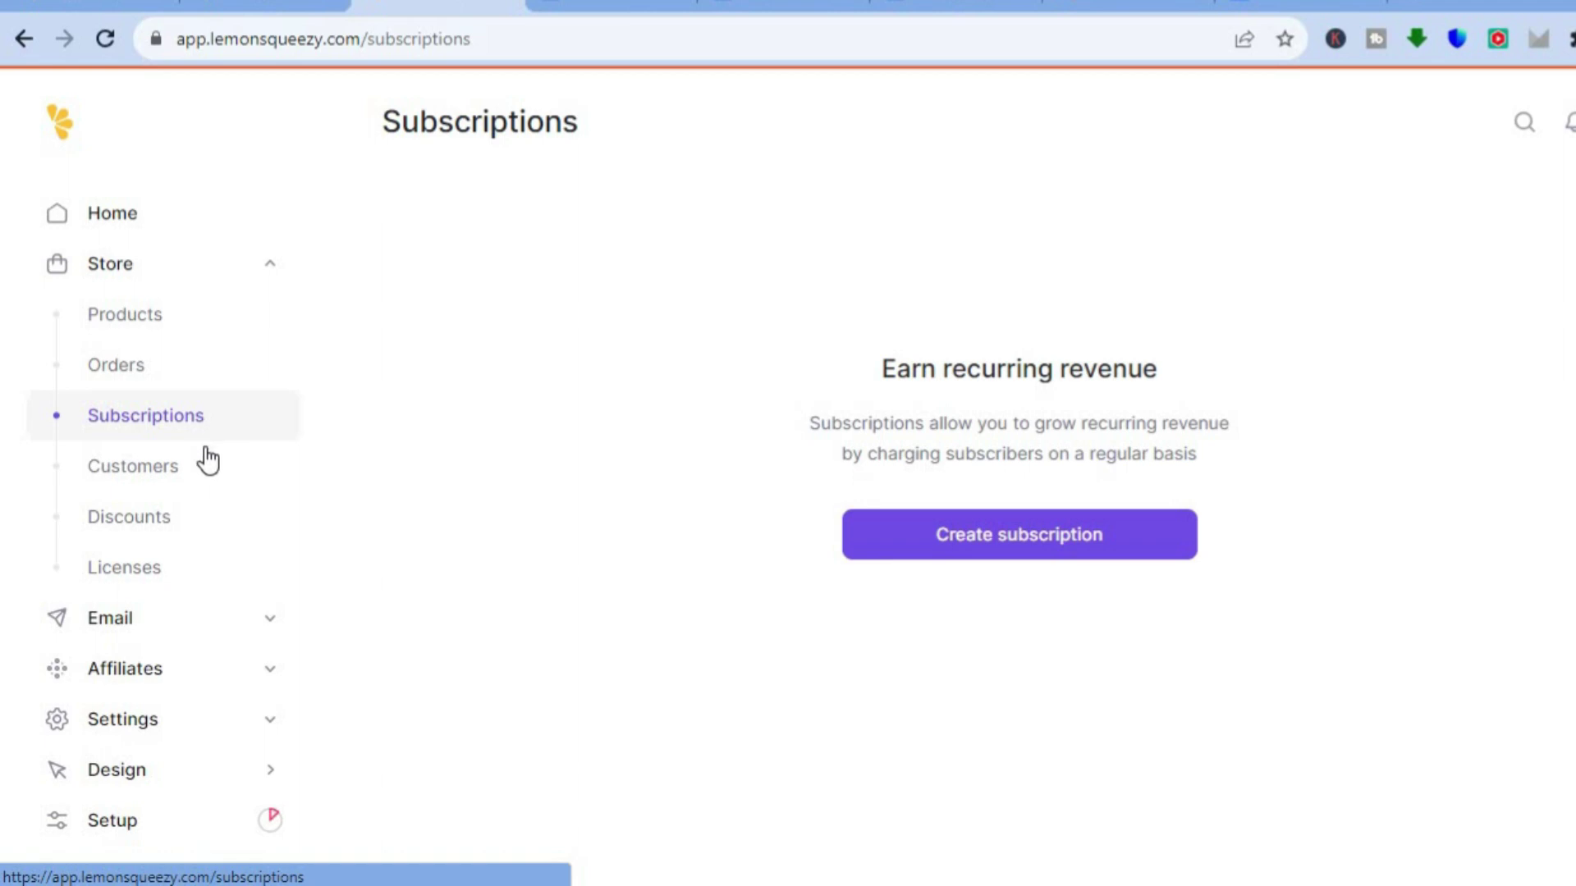
pyautogui.click(160, 487)
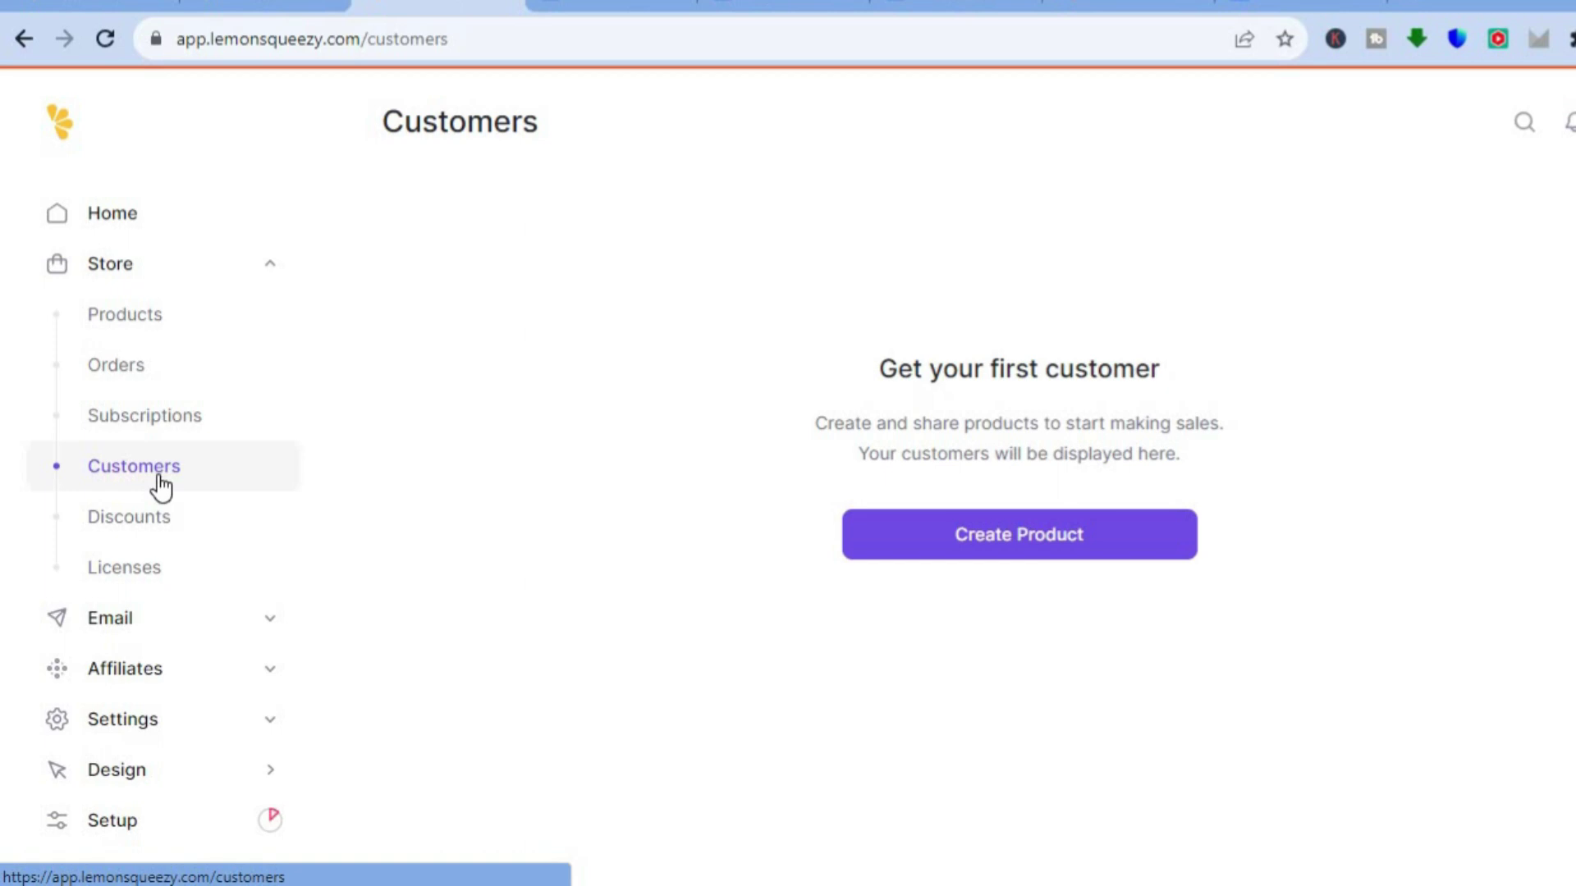
pyautogui.click(153, 531)
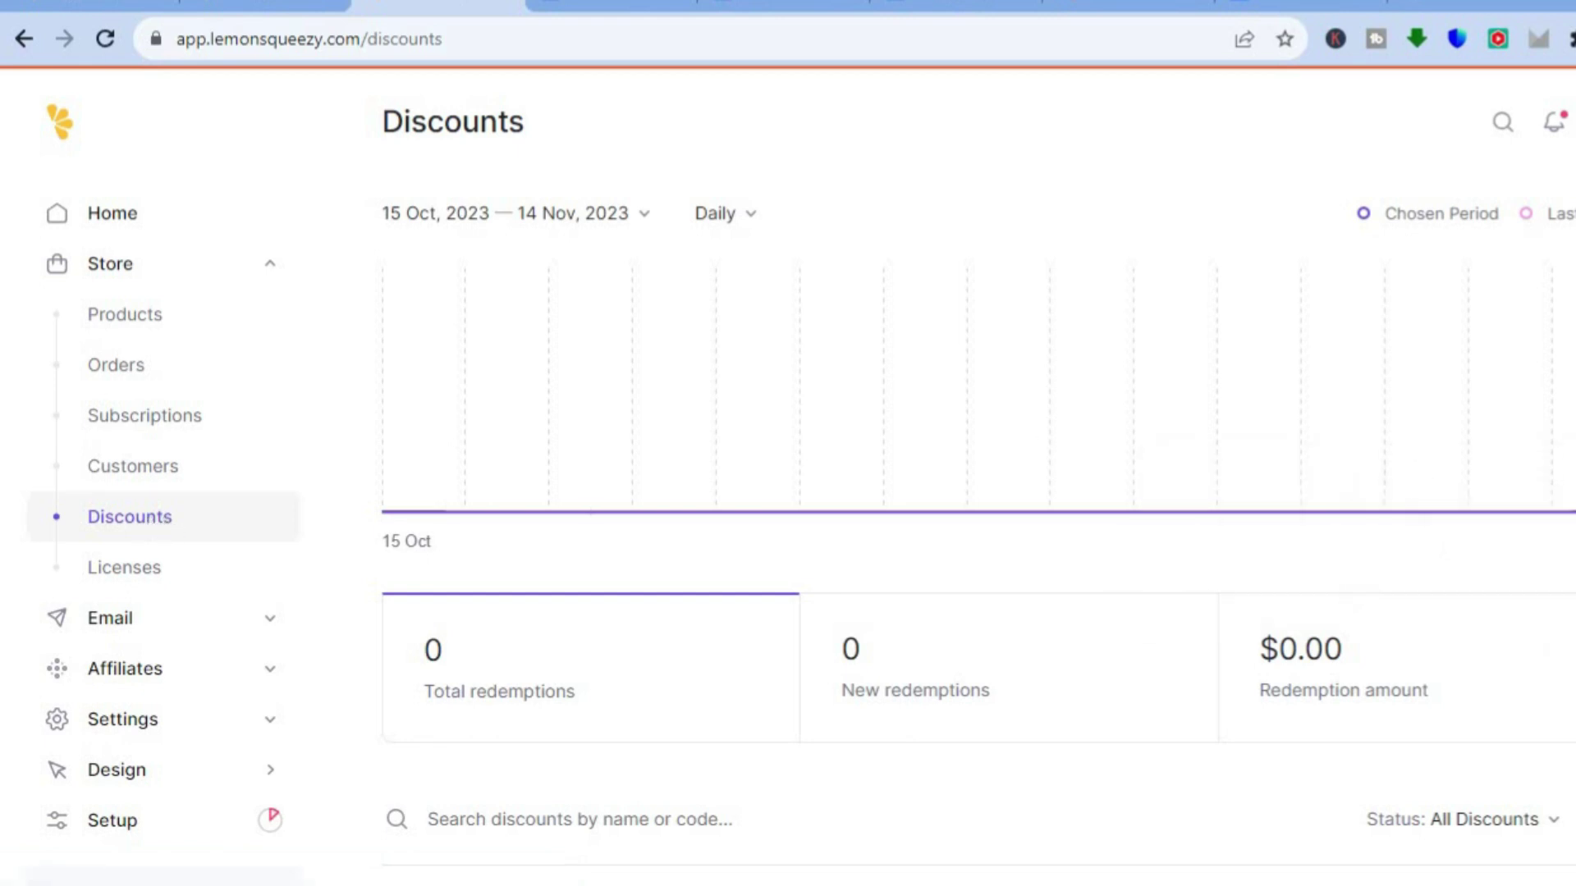
pyautogui.scroll(-3, 977, 492)
pyautogui.scroll(3, 977, 492)
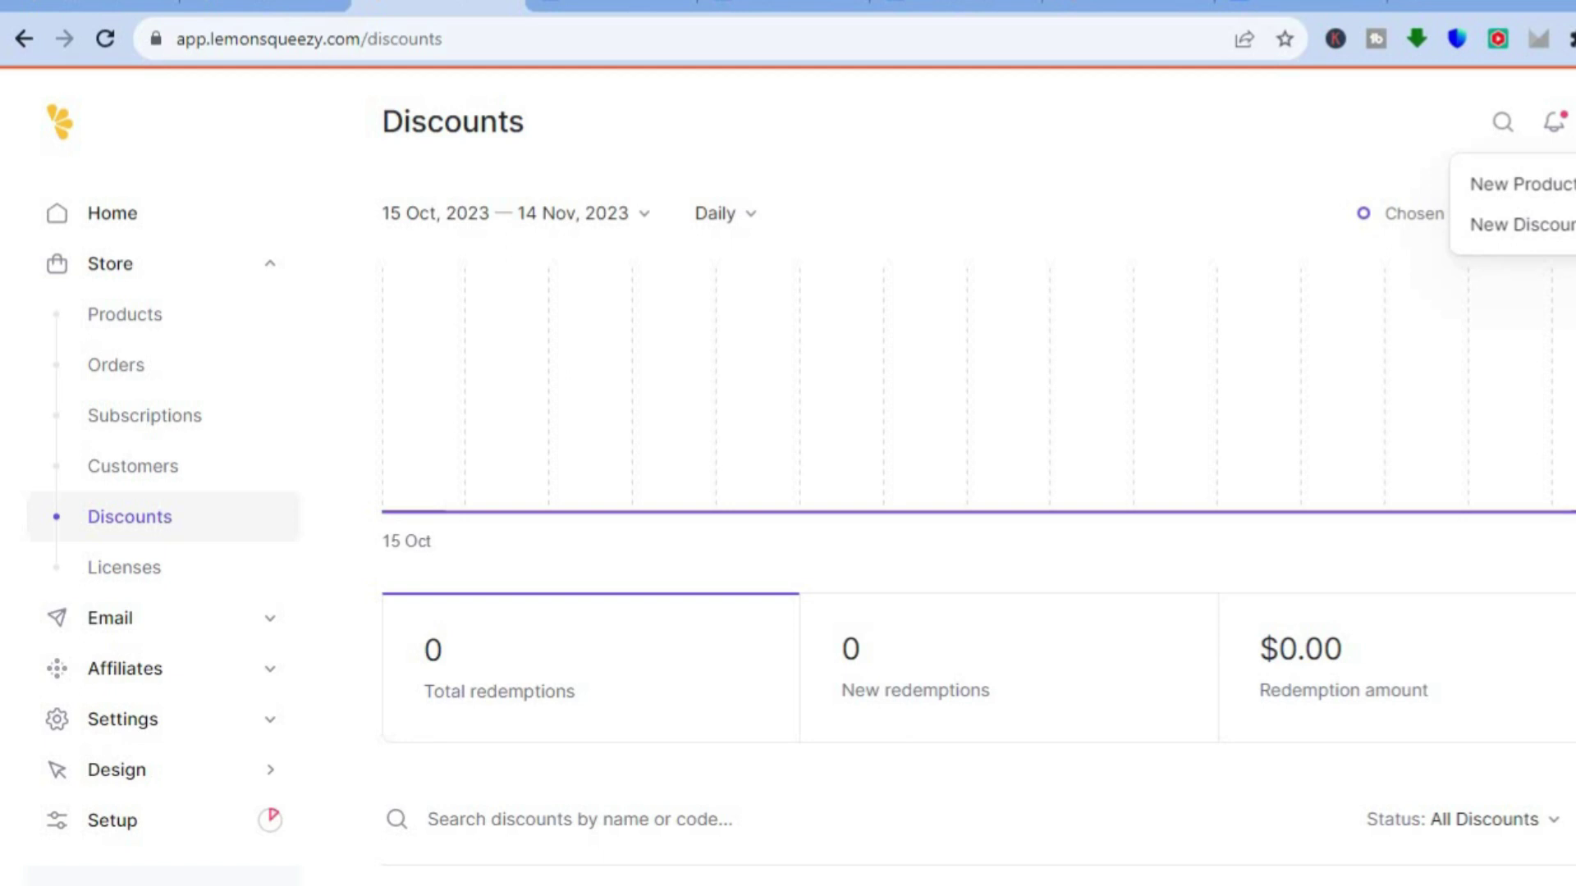
pyautogui.click(1533, 228)
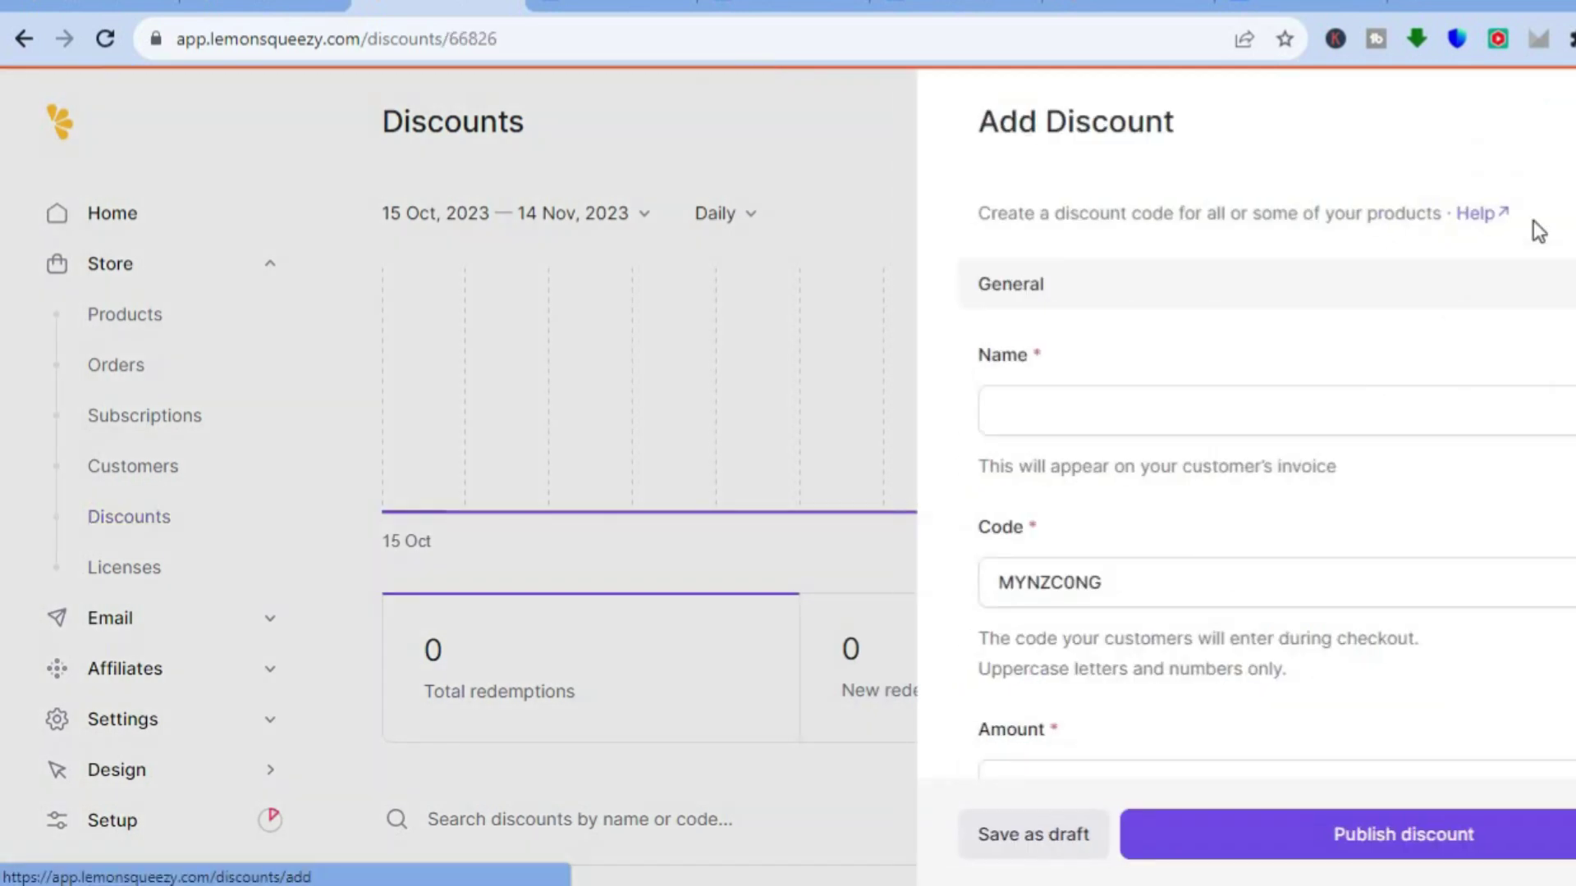
pyautogui.click(1168, 405)
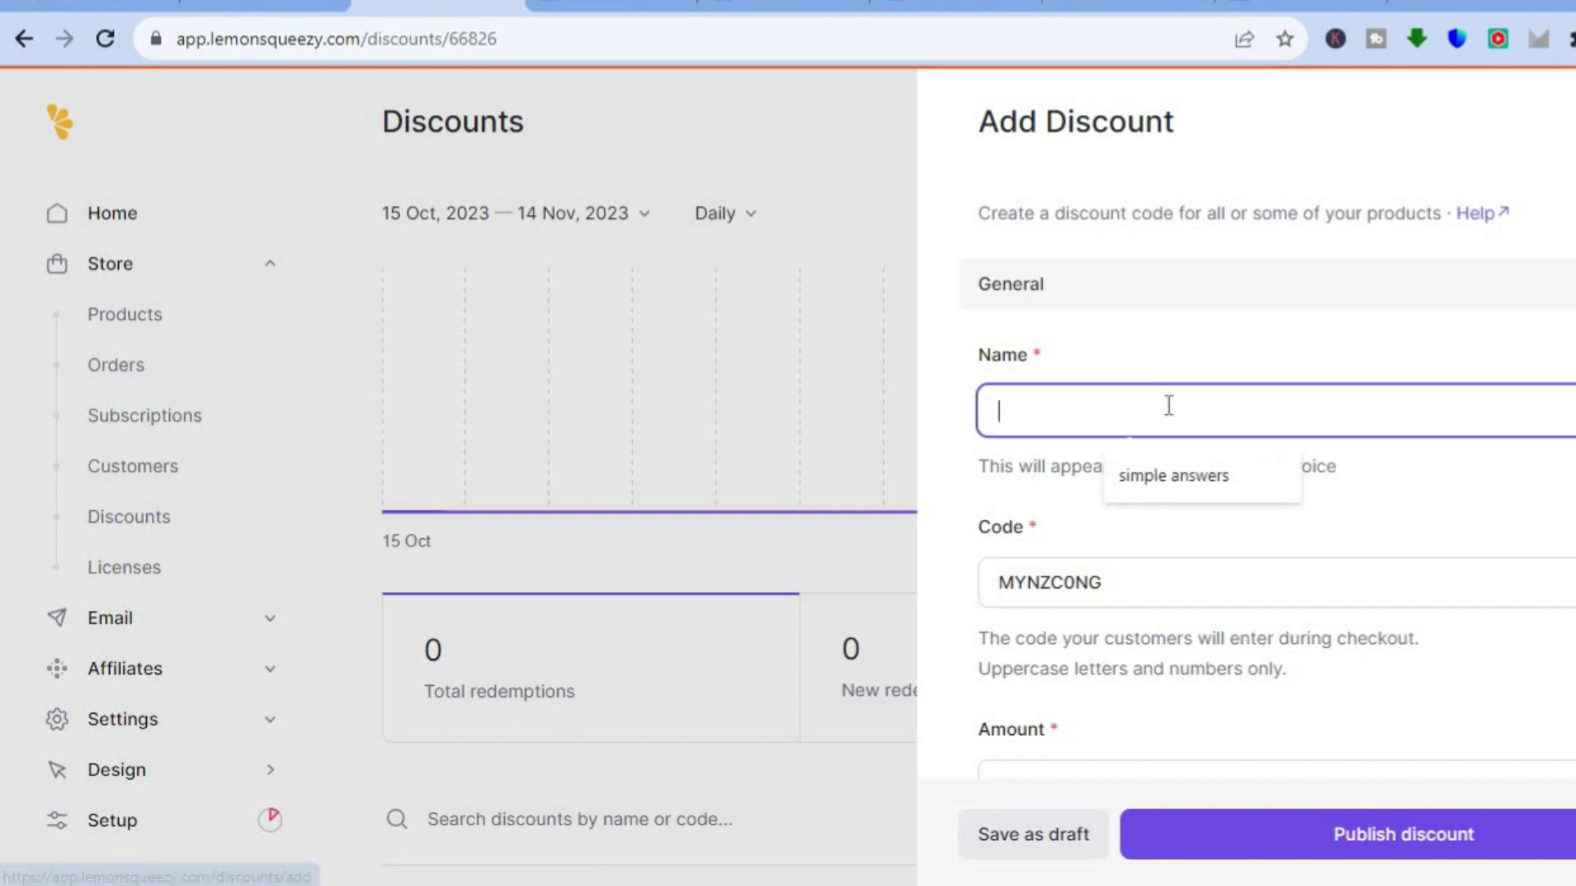
pyautogui.click(1207, 576)
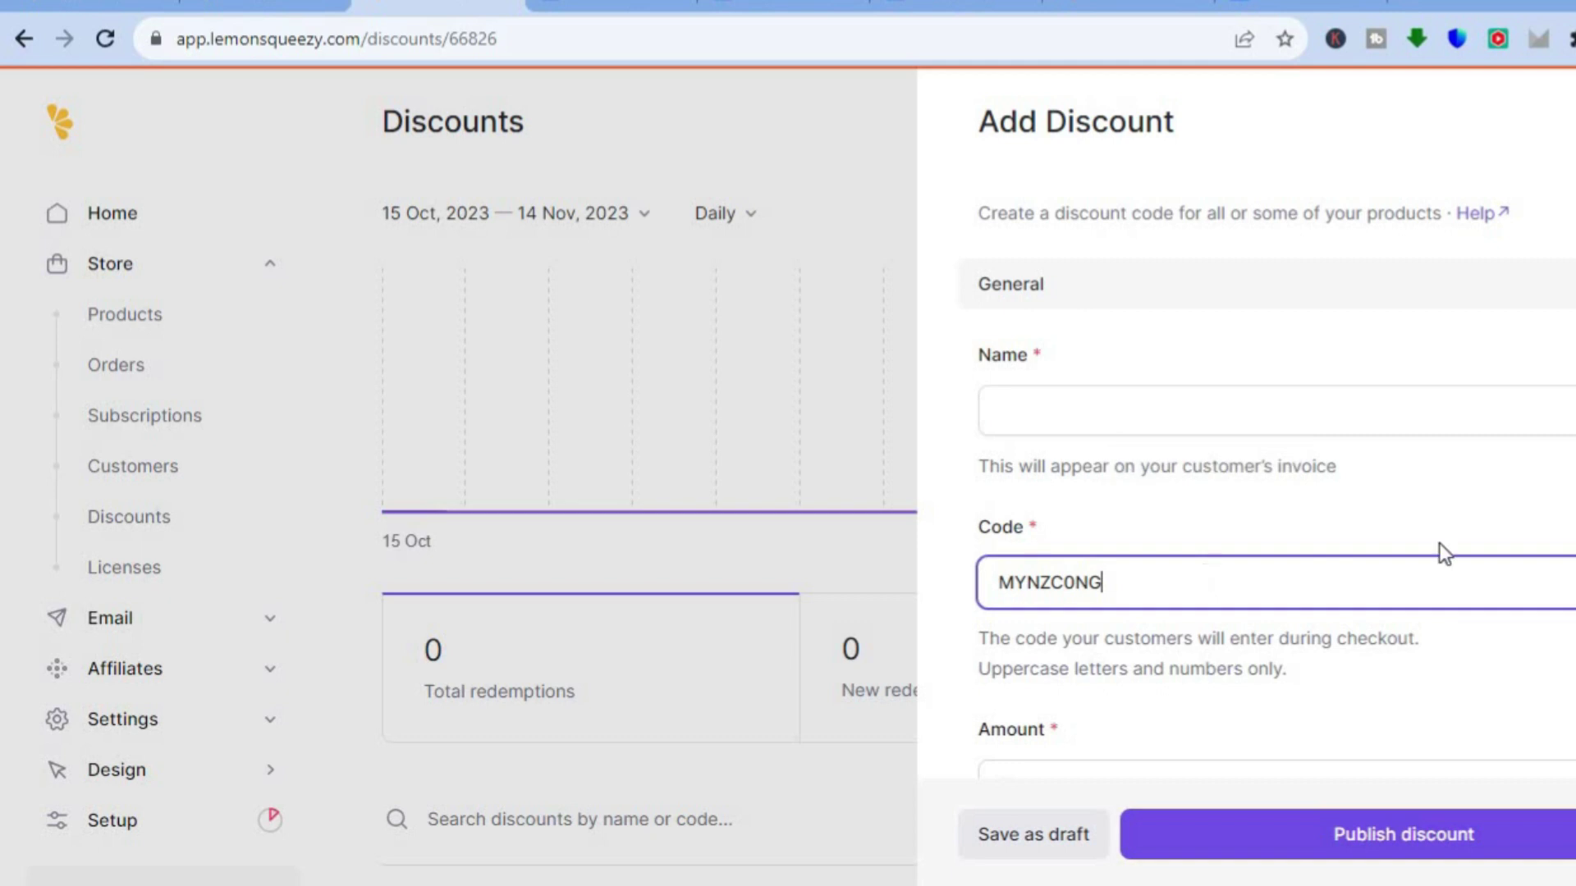
pyautogui.scroll(-1, 1207, 575)
pyautogui.scroll(-3, 1319, 268)
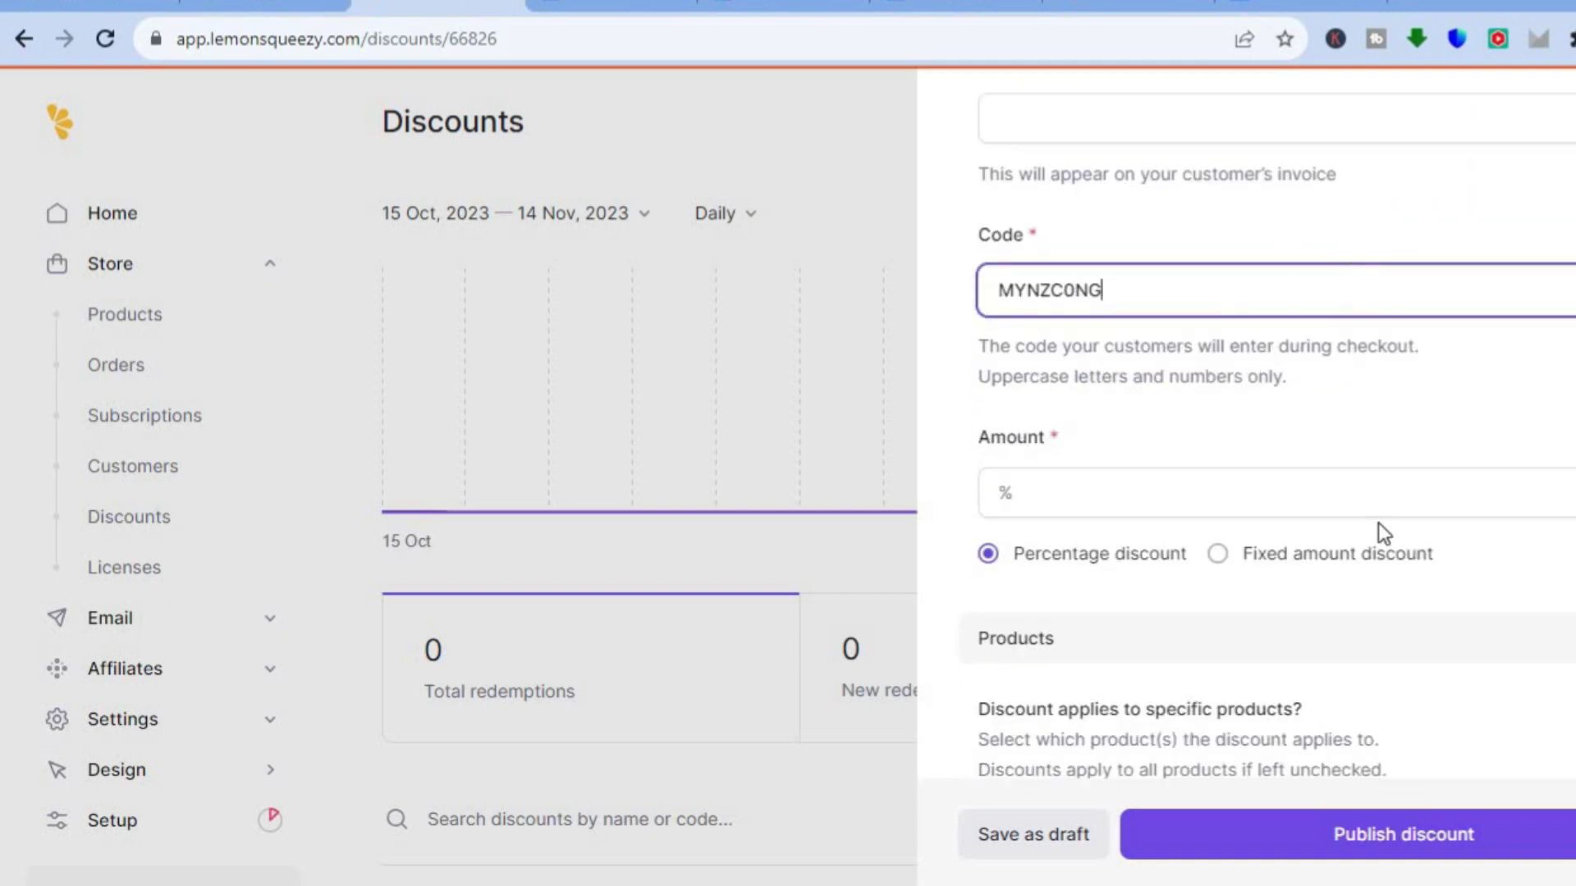
pyautogui.click(1117, 510)
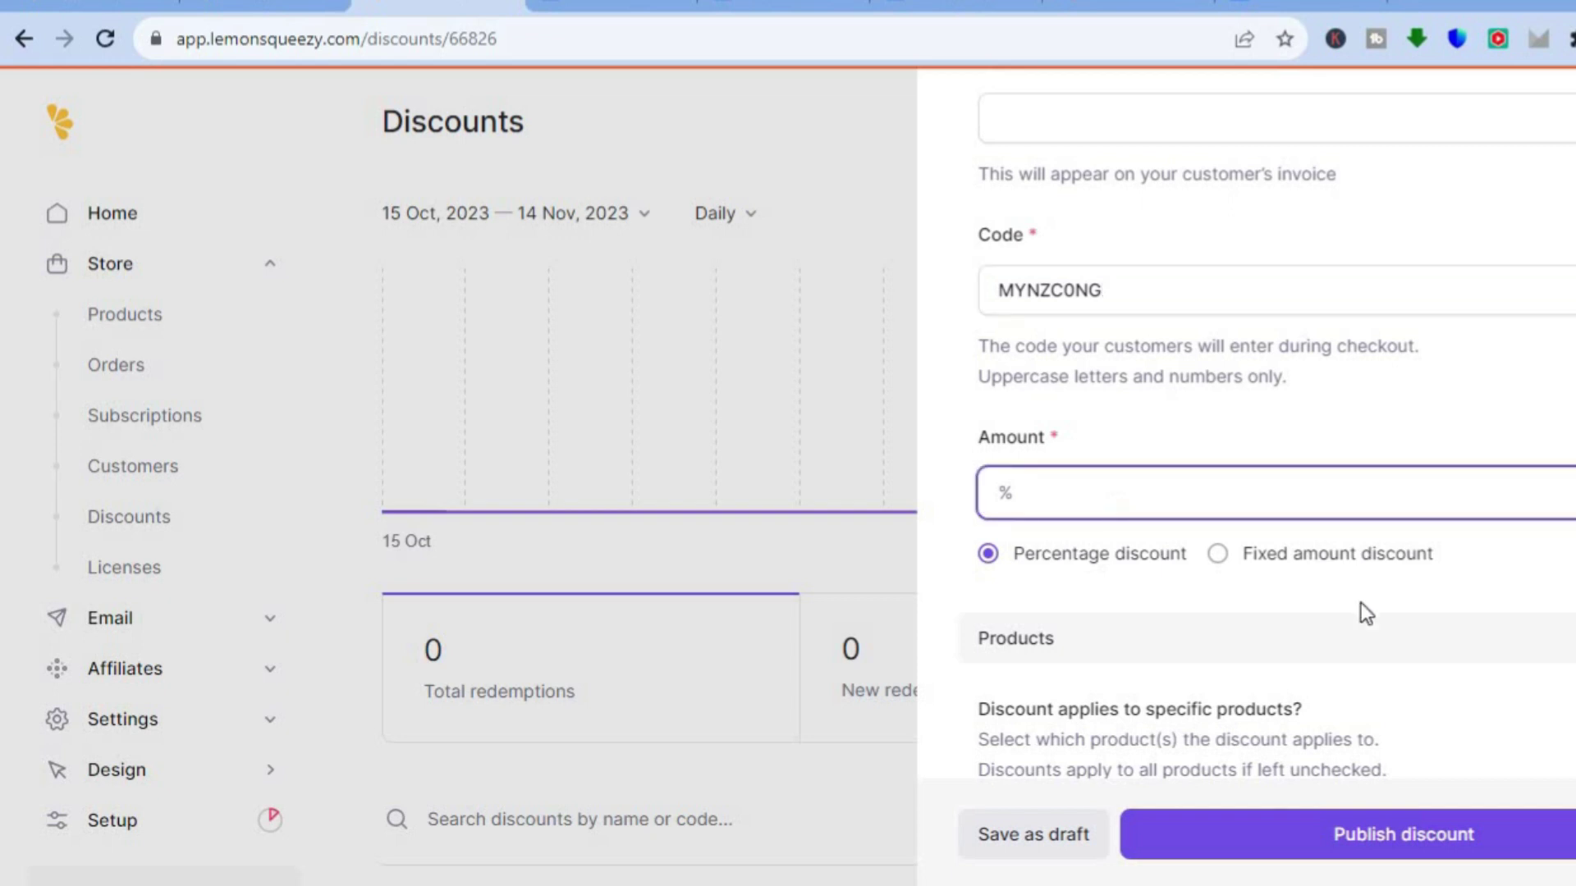
pyautogui.scroll(-1, 1268, 427)
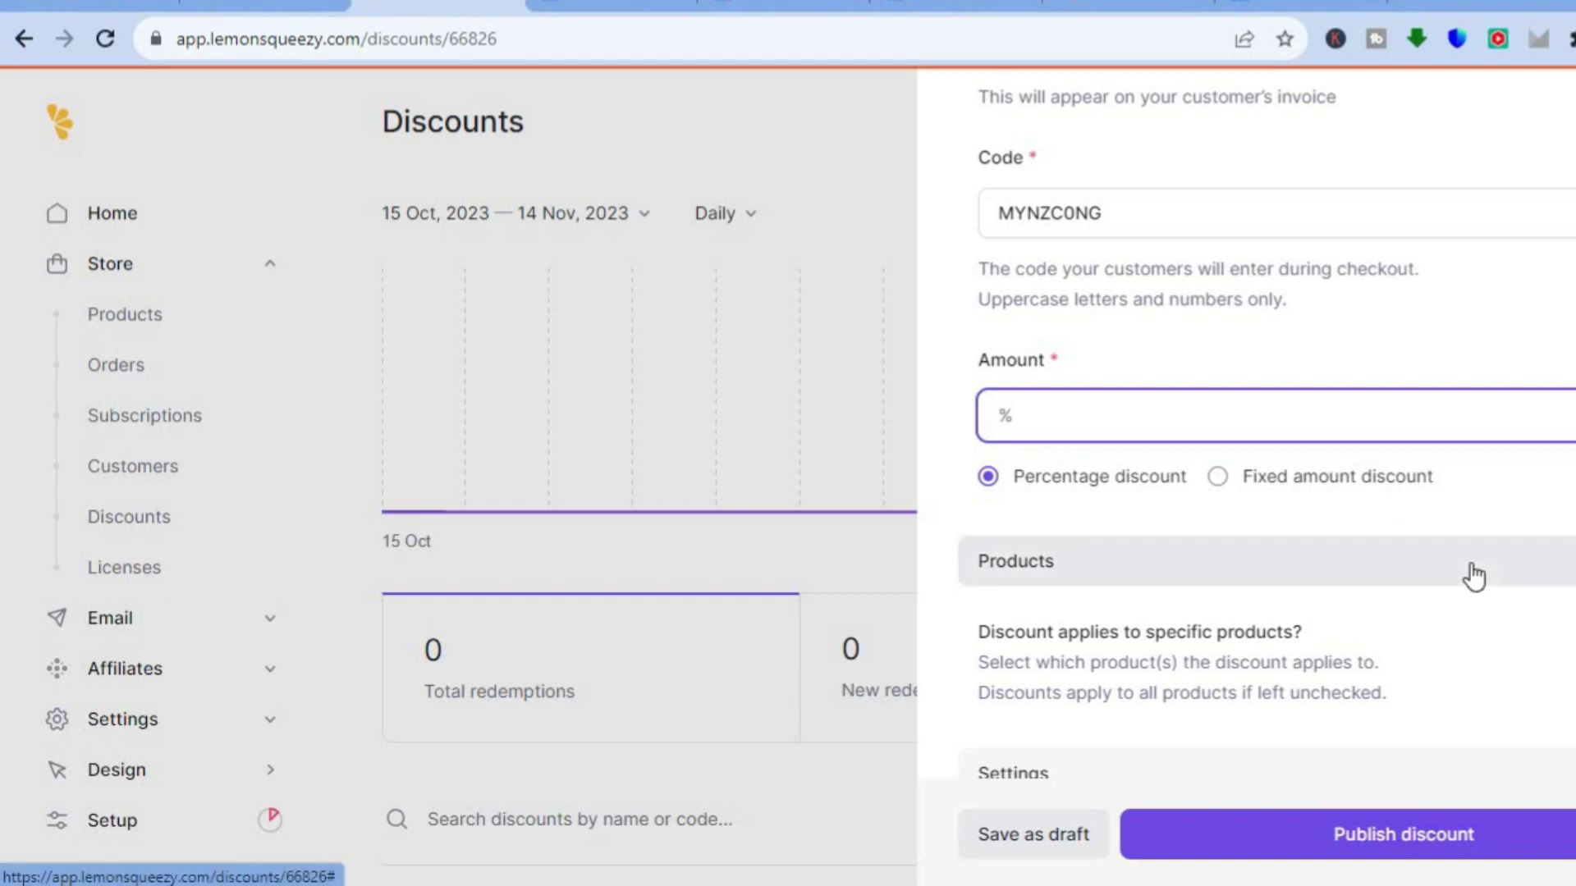
pyautogui.scroll(-2, 1268, 419)
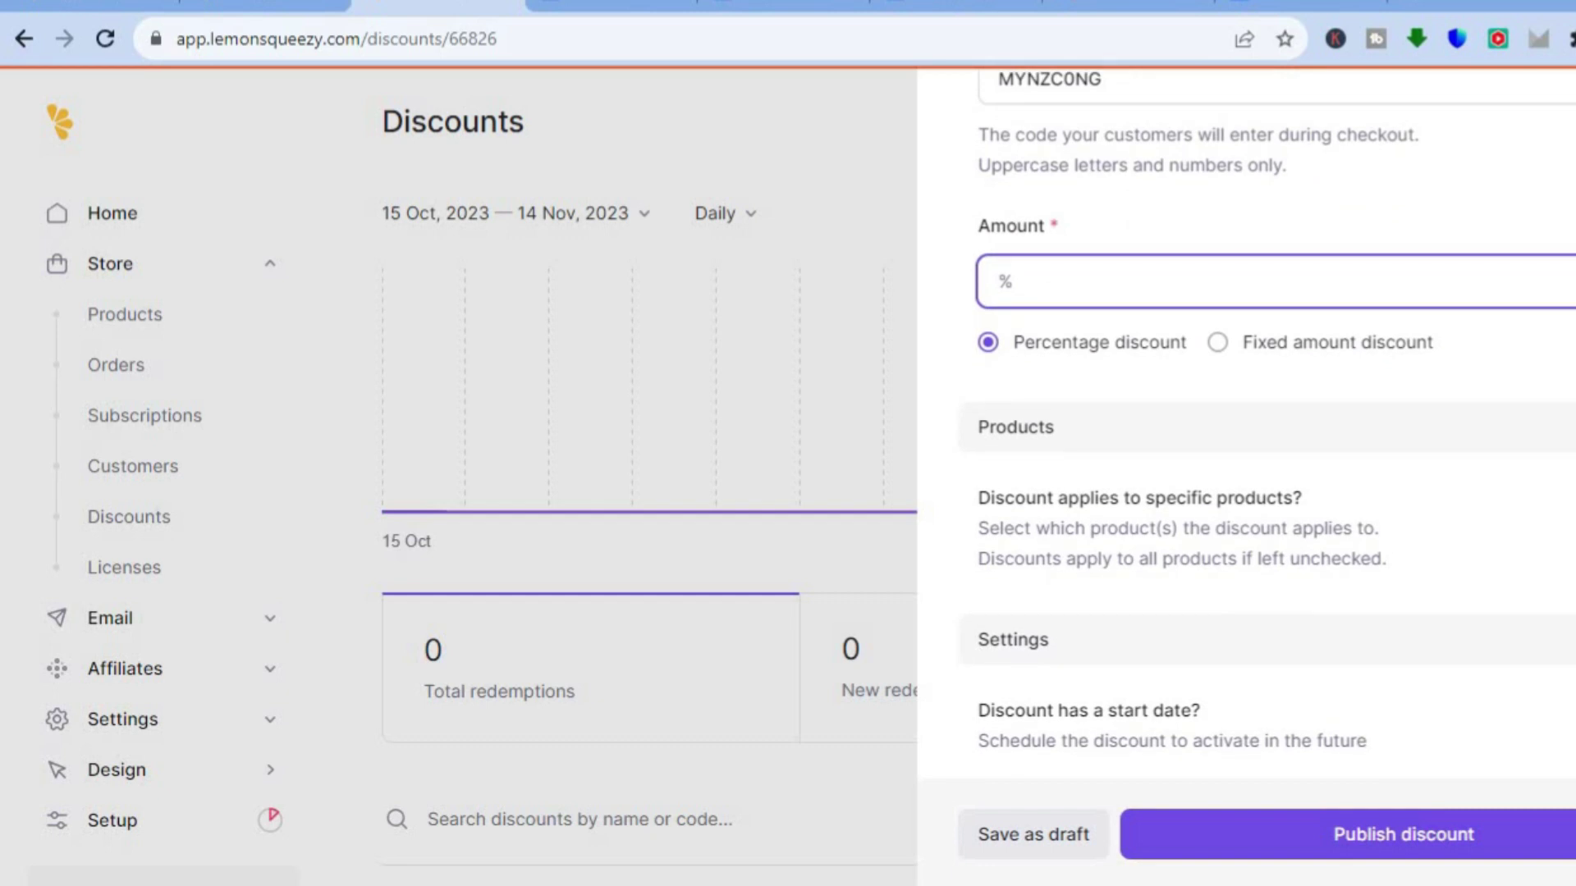
pyautogui.scroll(-4, 1268, 394)
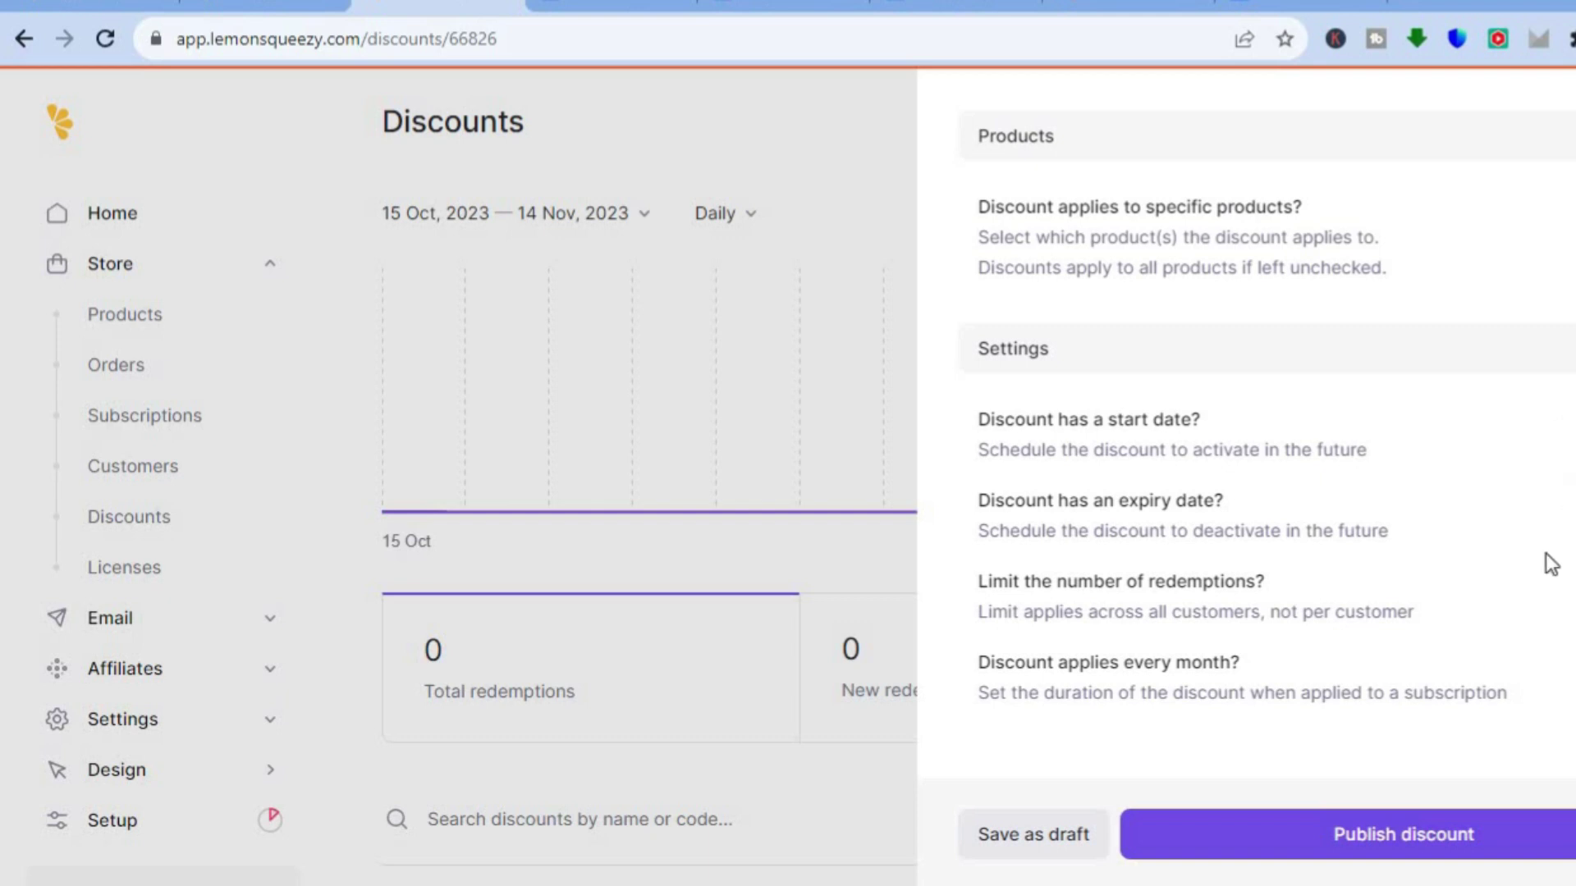
pyautogui.click(1341, 834)
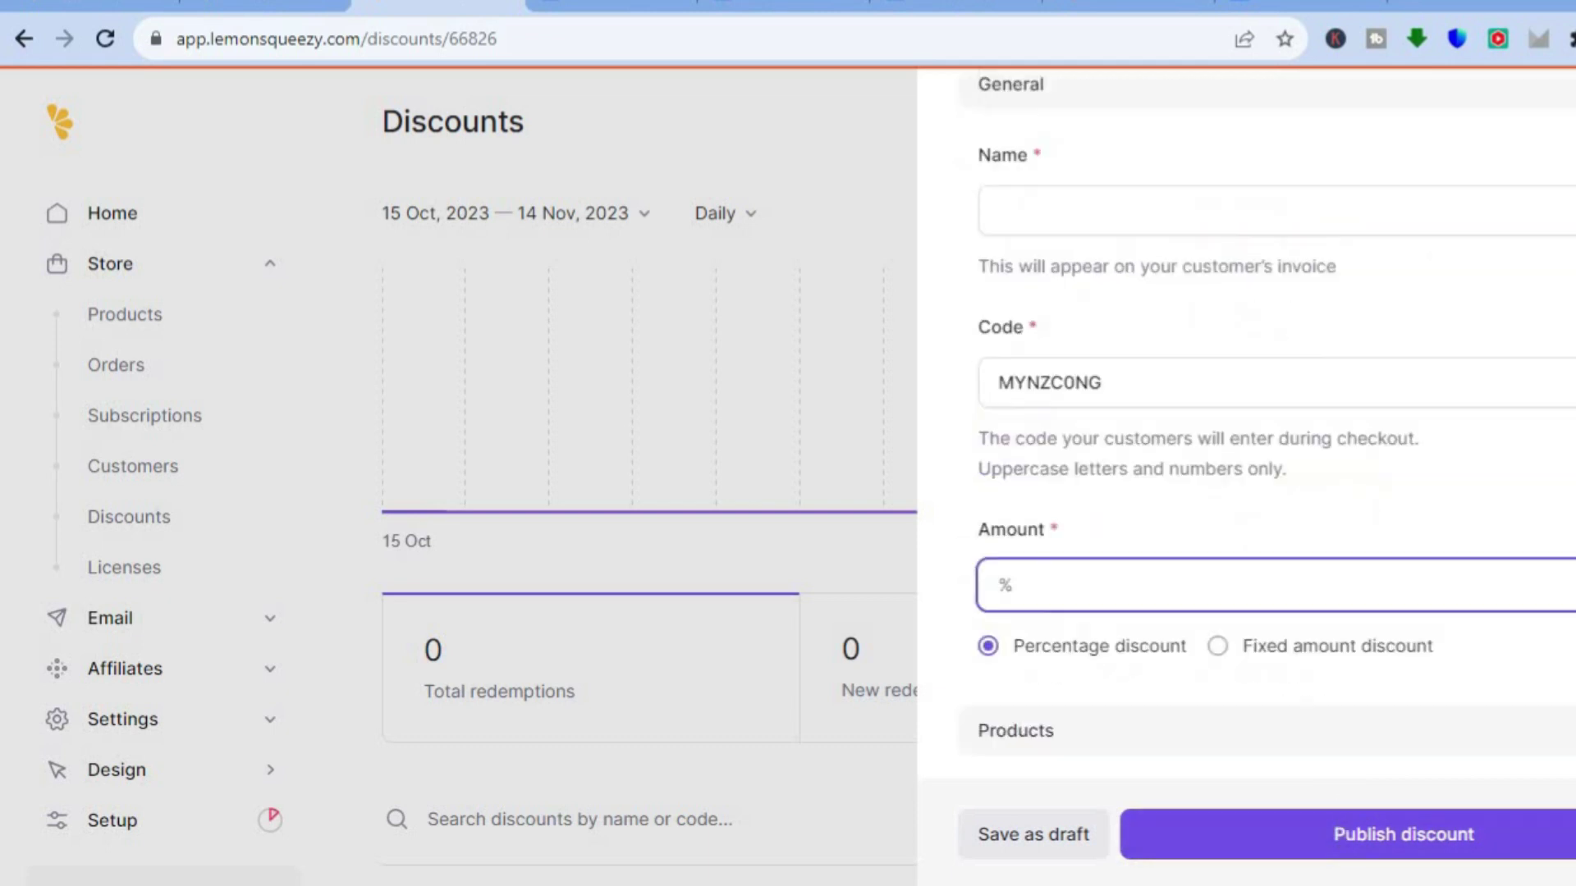
pyautogui.press('Escape')
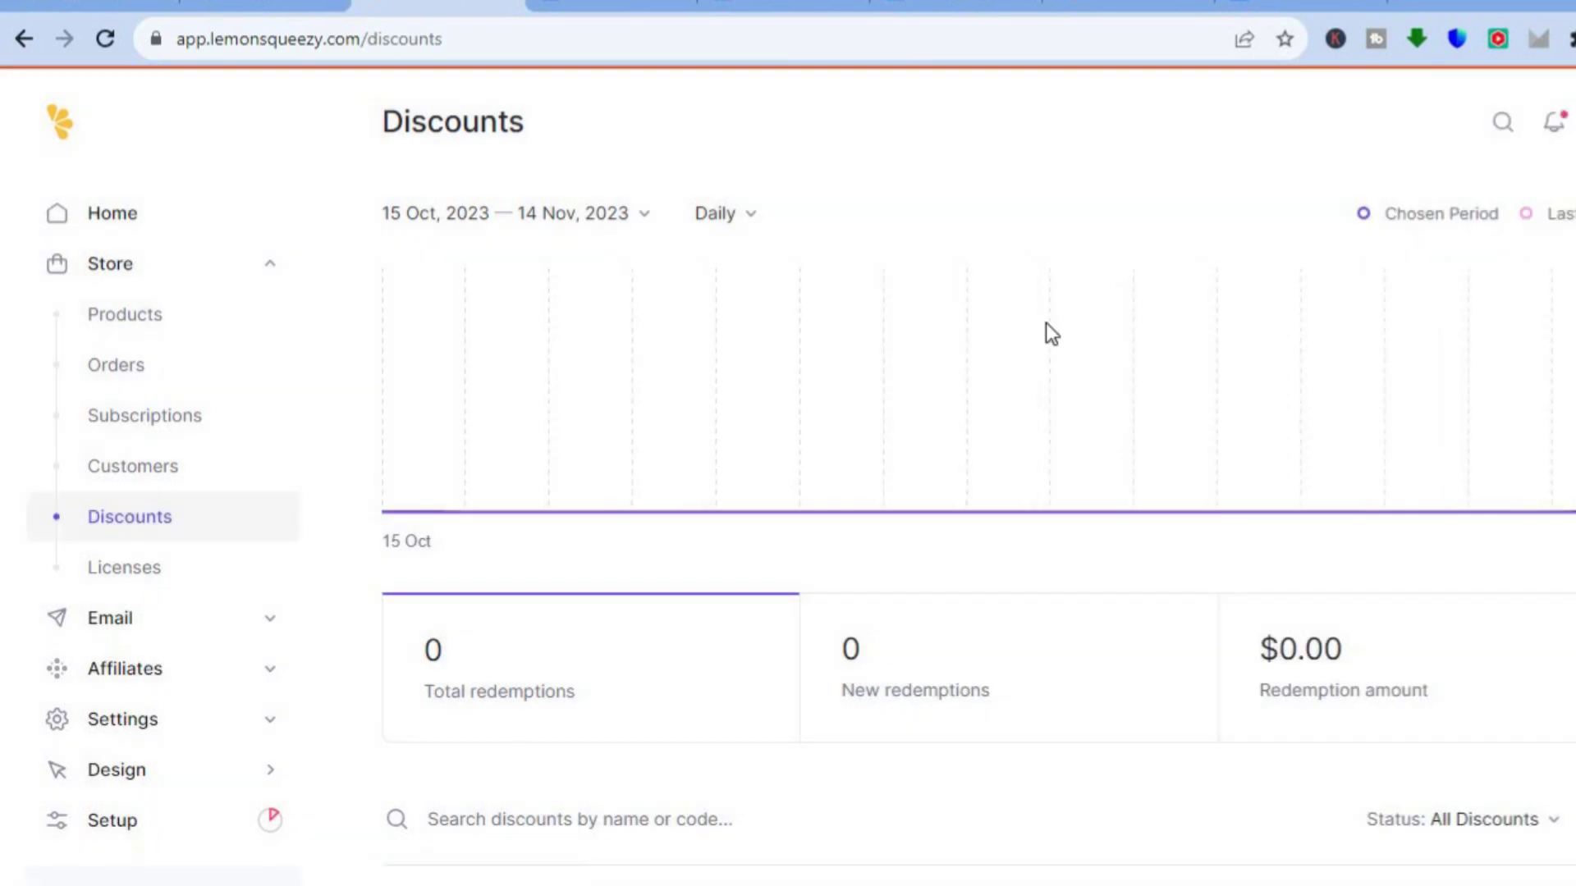
# Step: Open the Design editor for the Simple Answers store from the sidebar
pyautogui.moveTo(1047, 324)
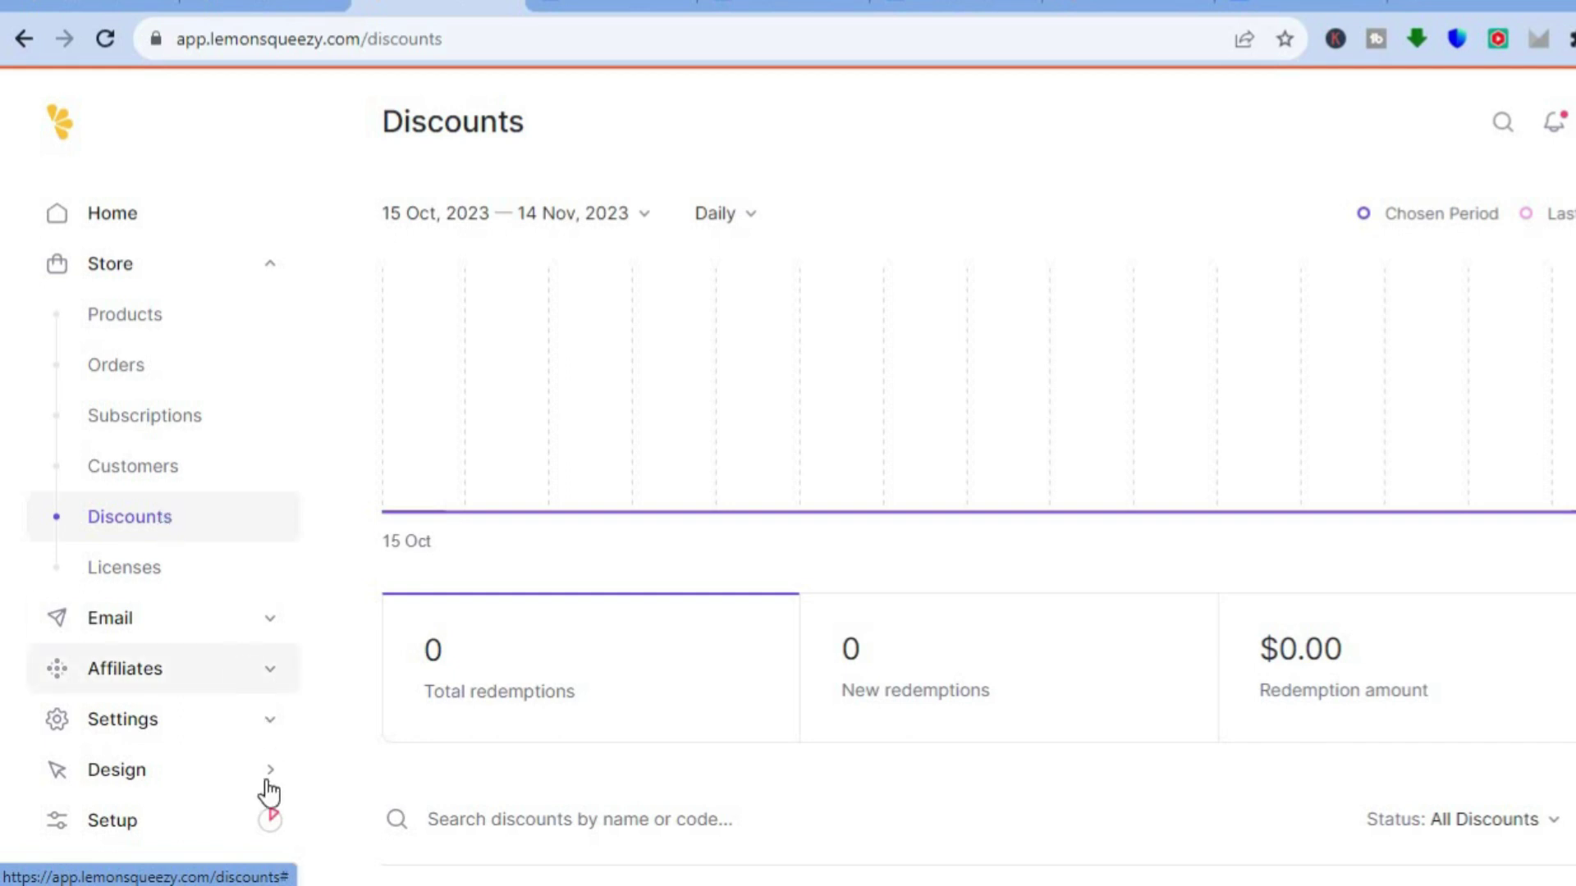
pyautogui.click(177, 787)
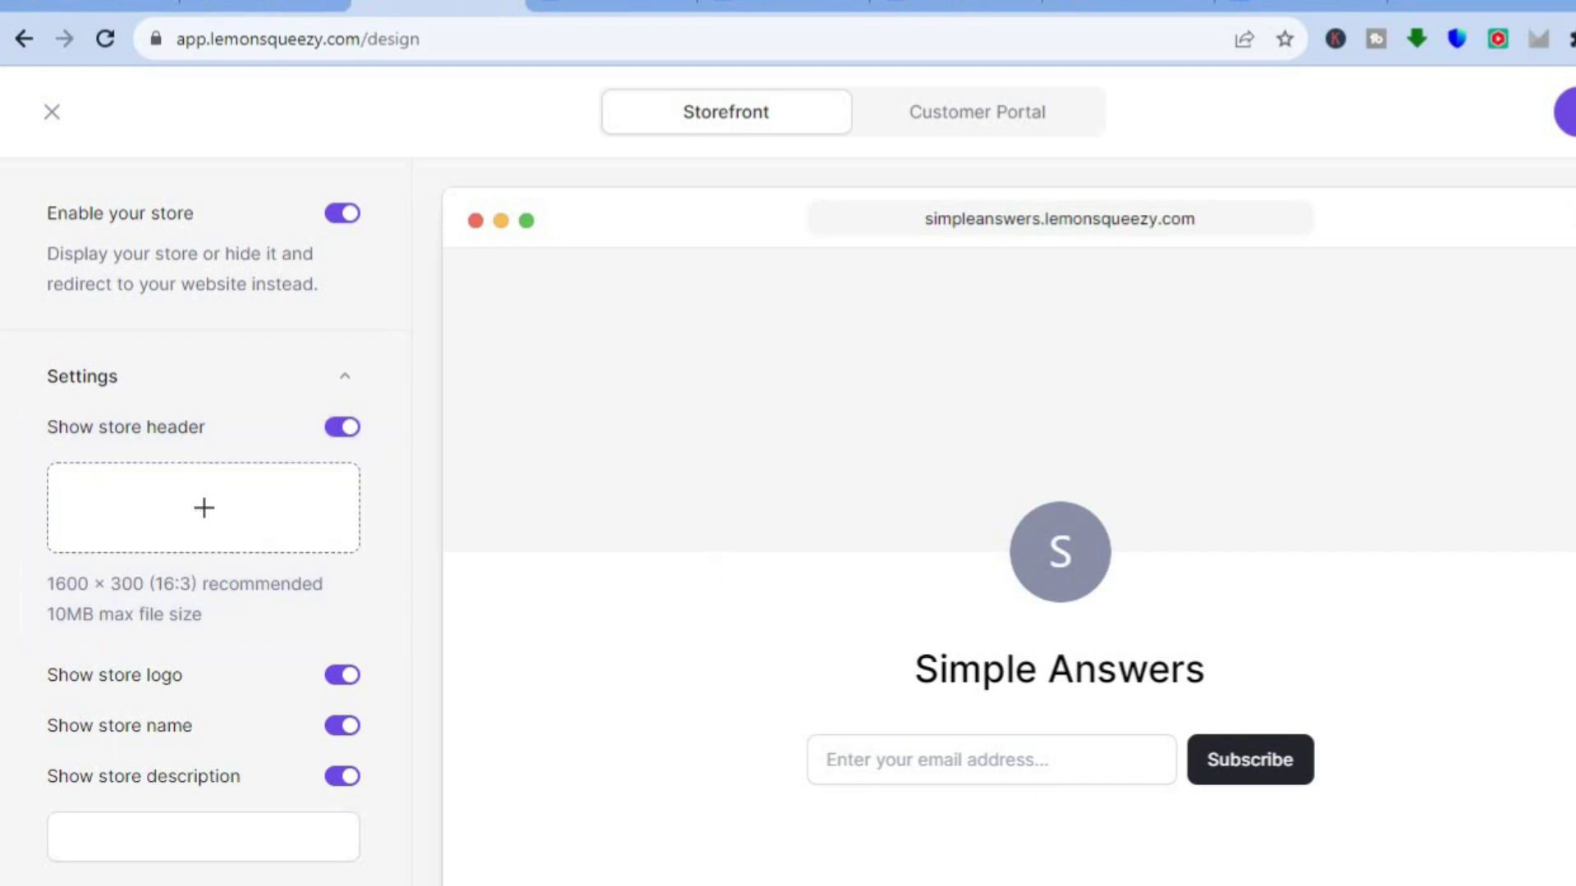
# Step: Turn on Show product details in the storefront settings
pyautogui.scroll(-2, 788, 509)
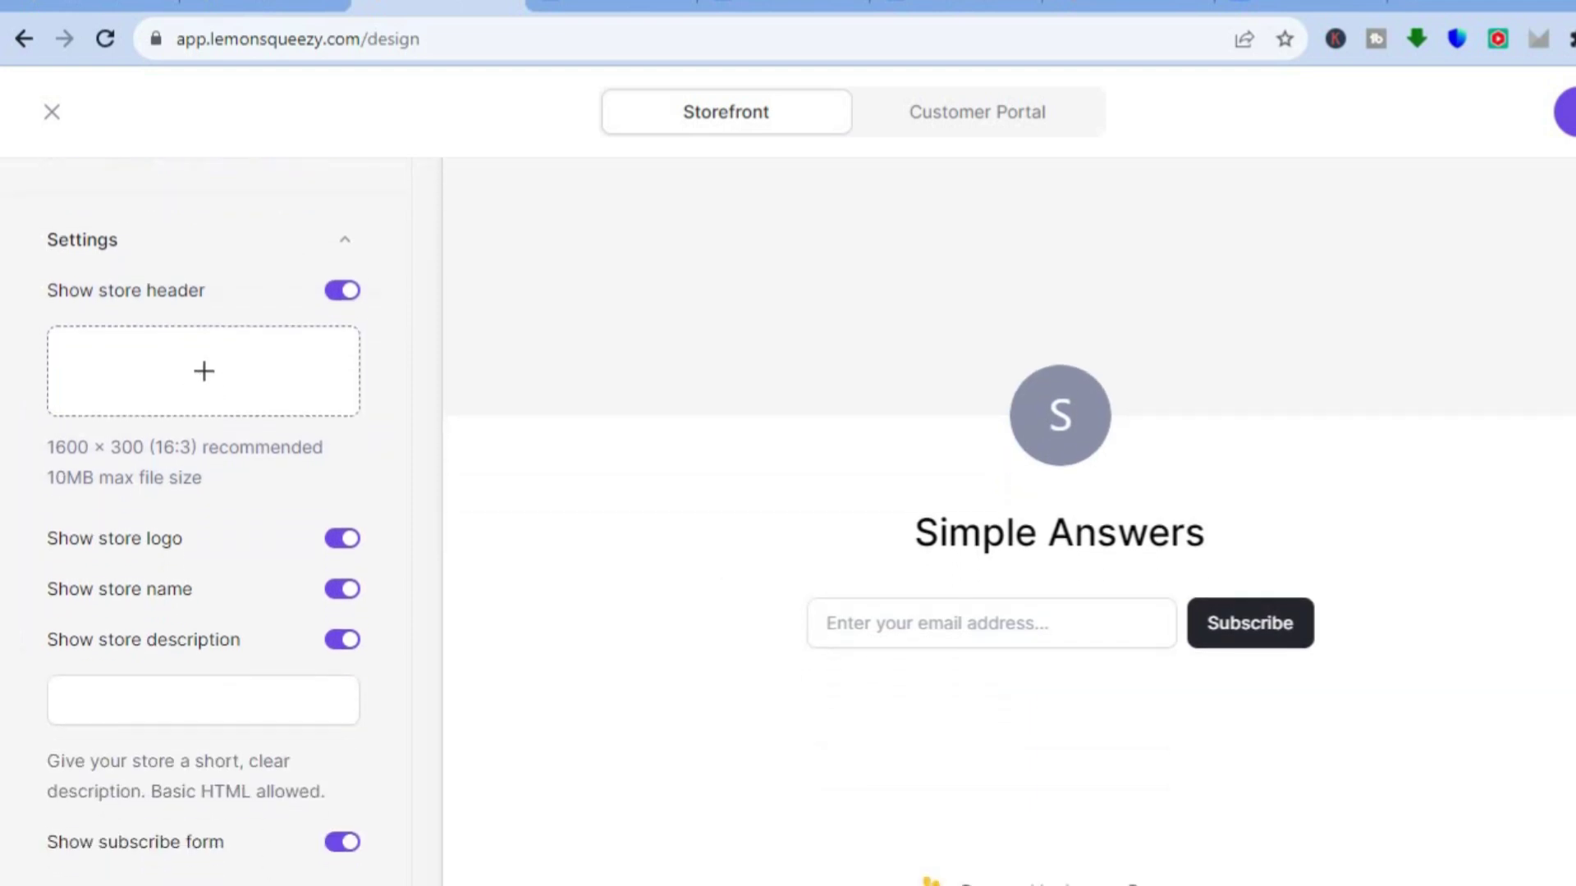
pyautogui.scroll(-2, 787, 508)
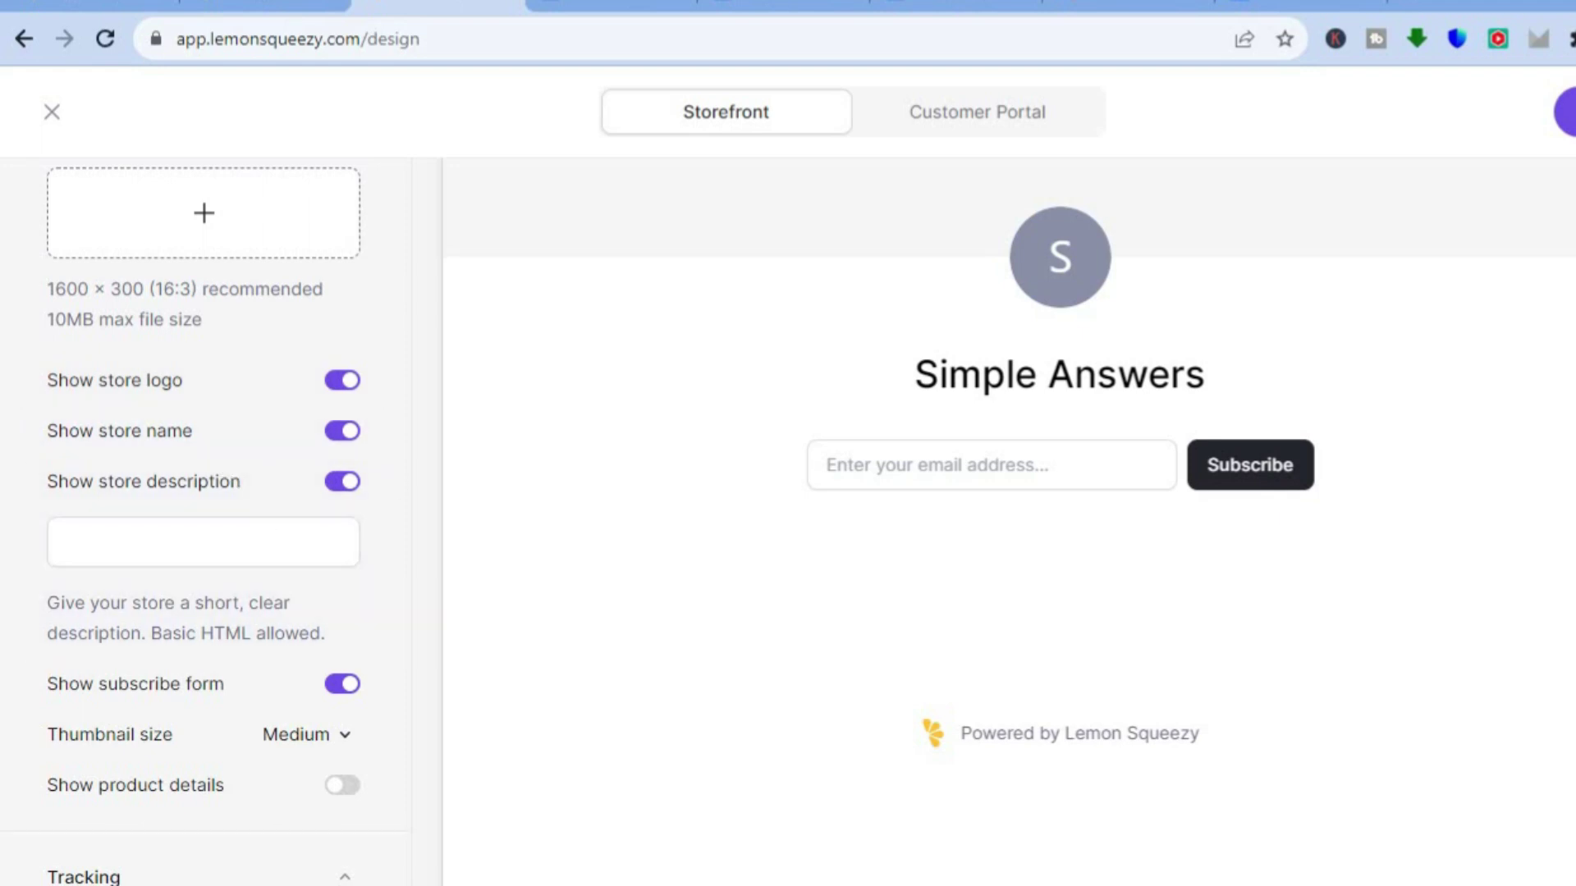
pyautogui.scroll(-3, 788, 509)
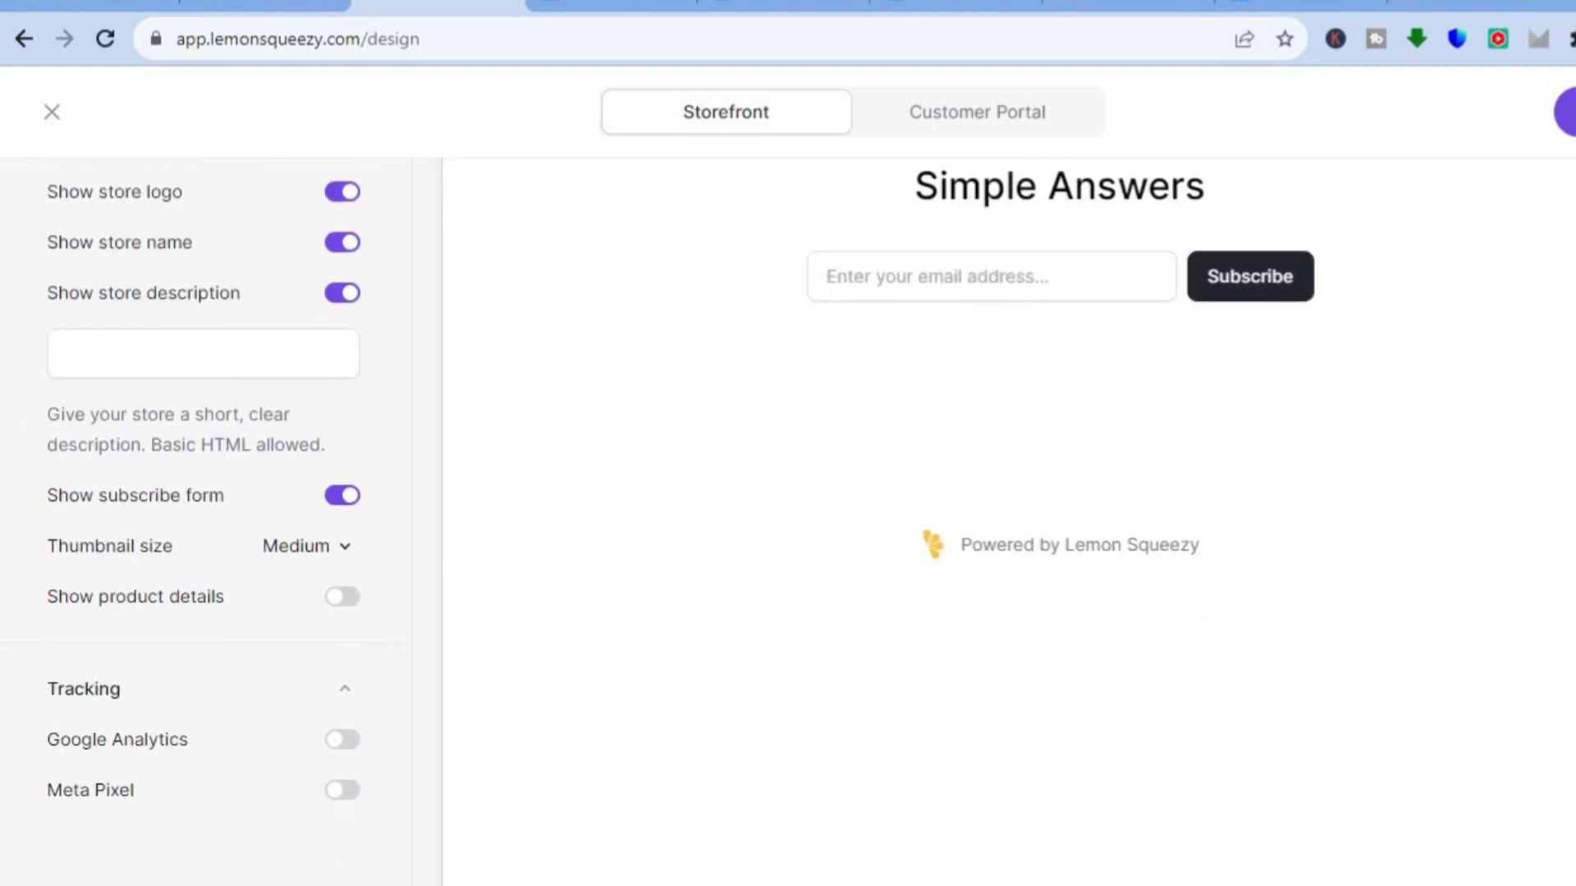
pyautogui.scroll(-3, 788, 493)
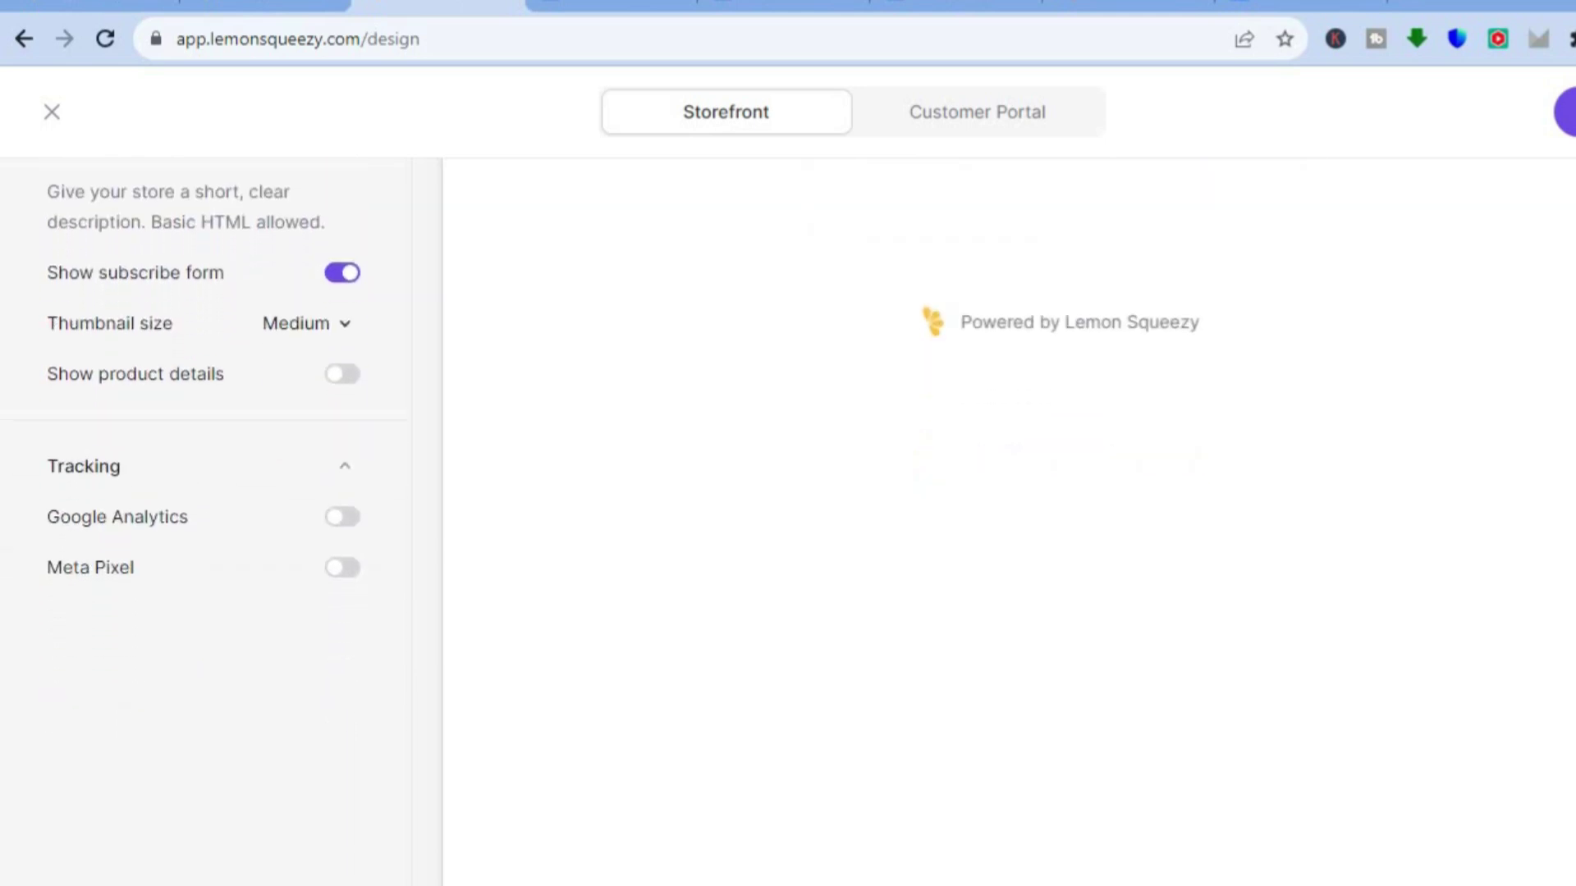
pyautogui.click(349, 381)
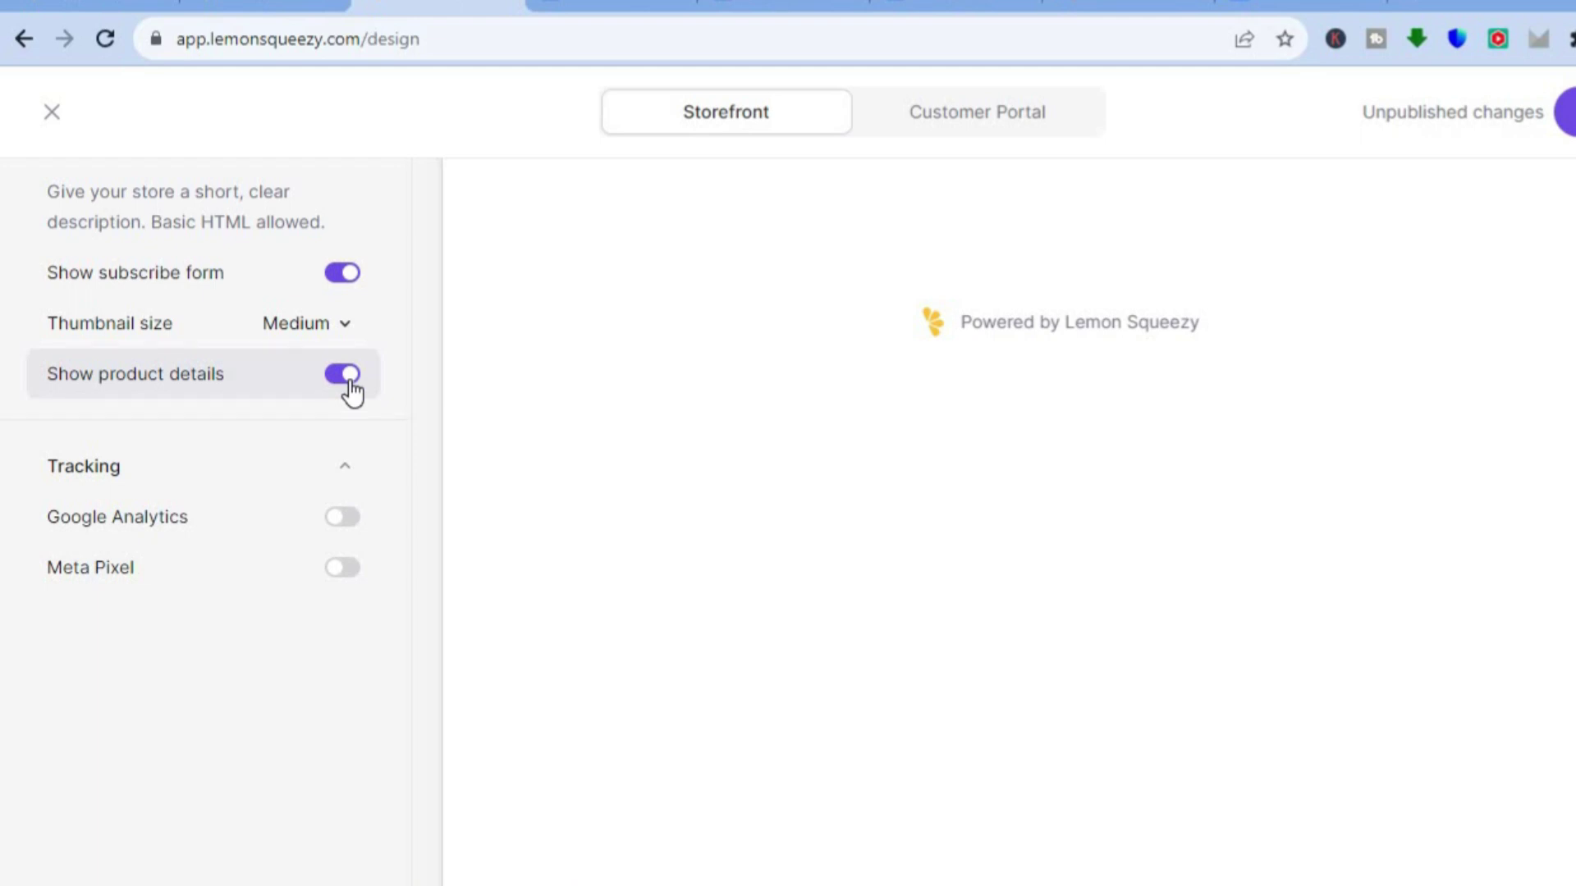
# Step: Toggle Meta Pixel on then off, collapse and expand Tracking, then switch to Customer Portal
pyautogui.click(353, 576)
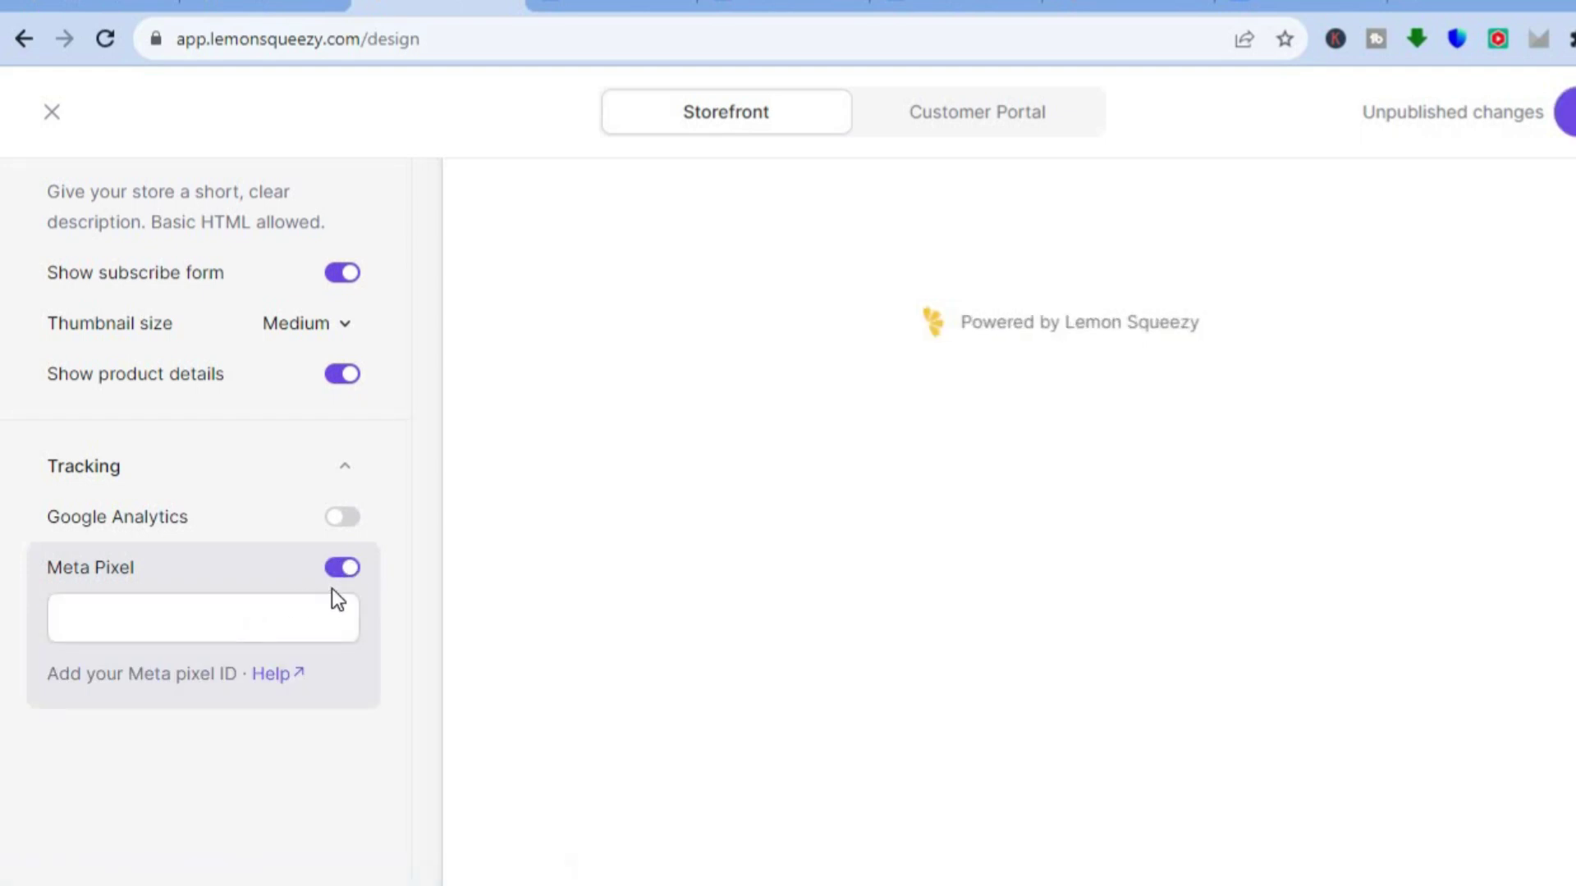
pyautogui.click(348, 575)
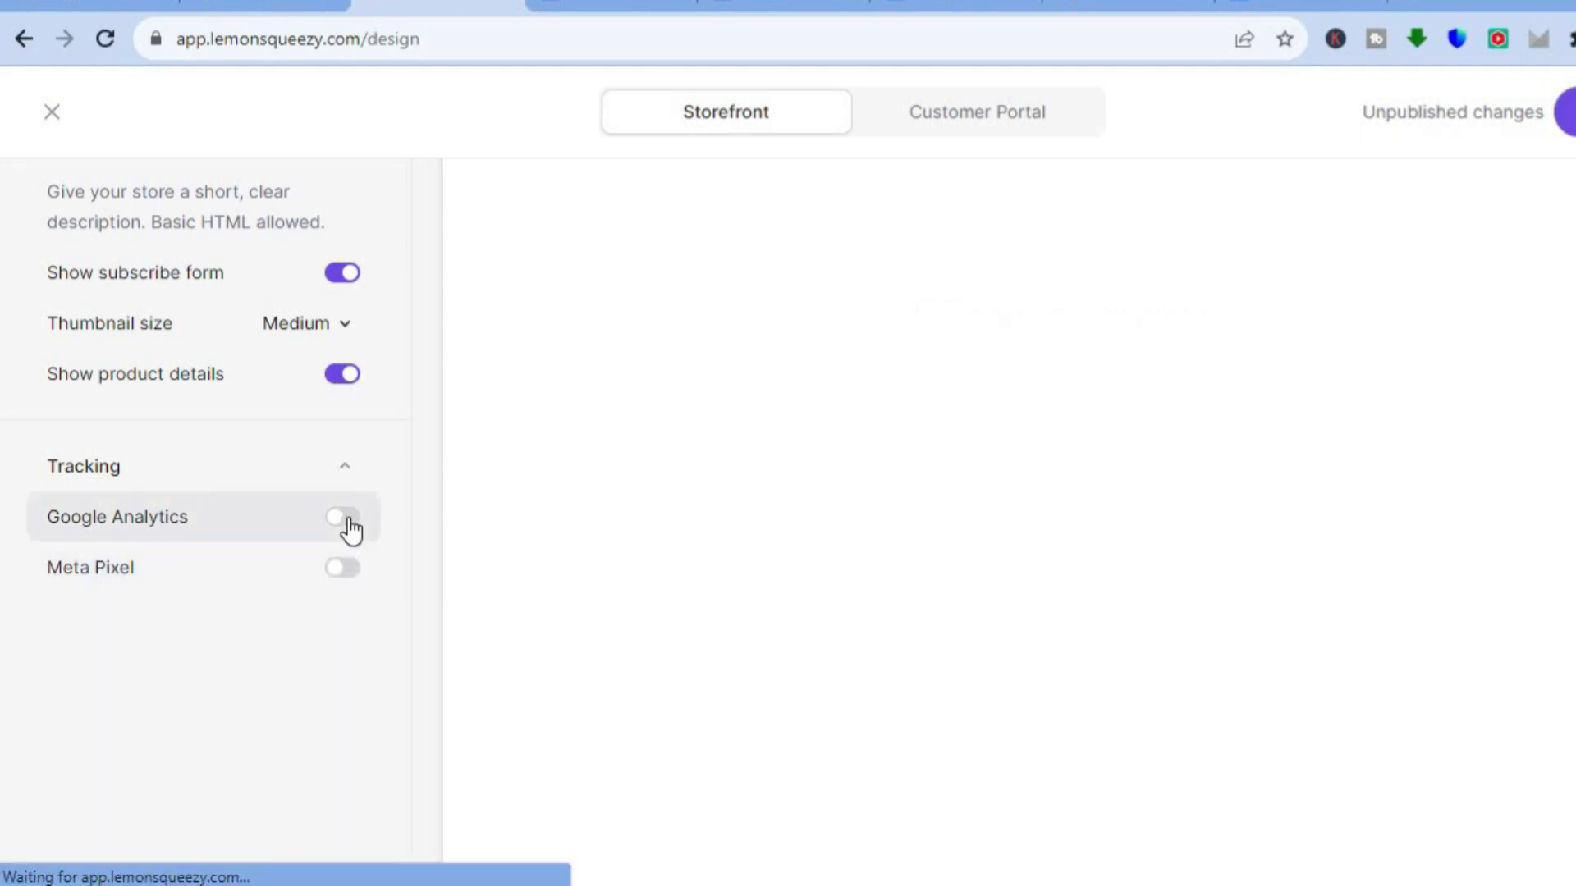
pyautogui.click(351, 470)
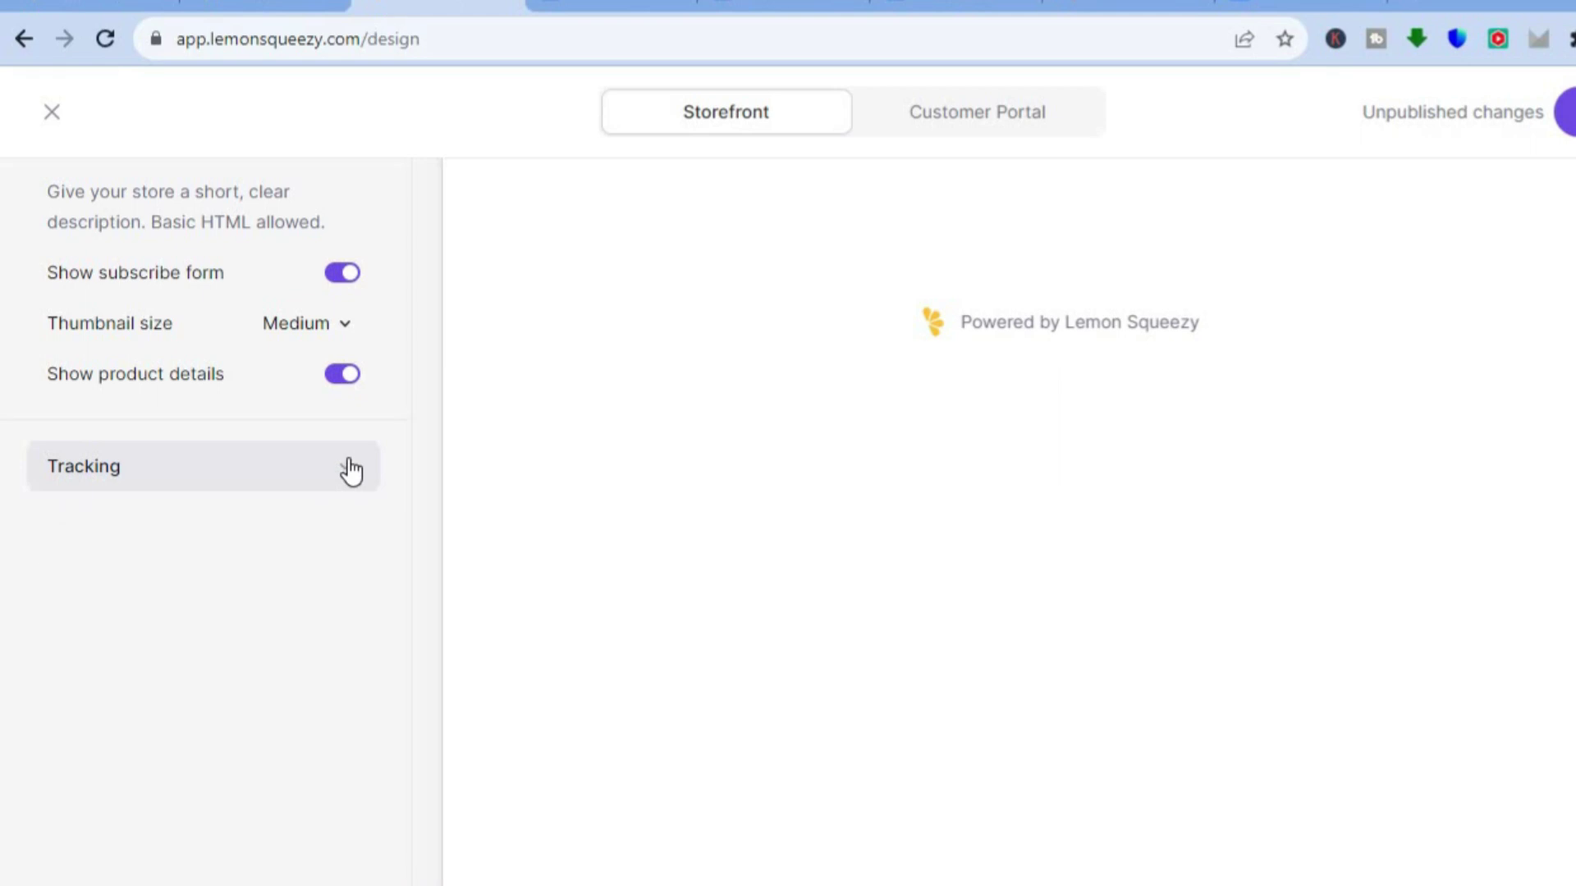
pyautogui.click(351, 470)
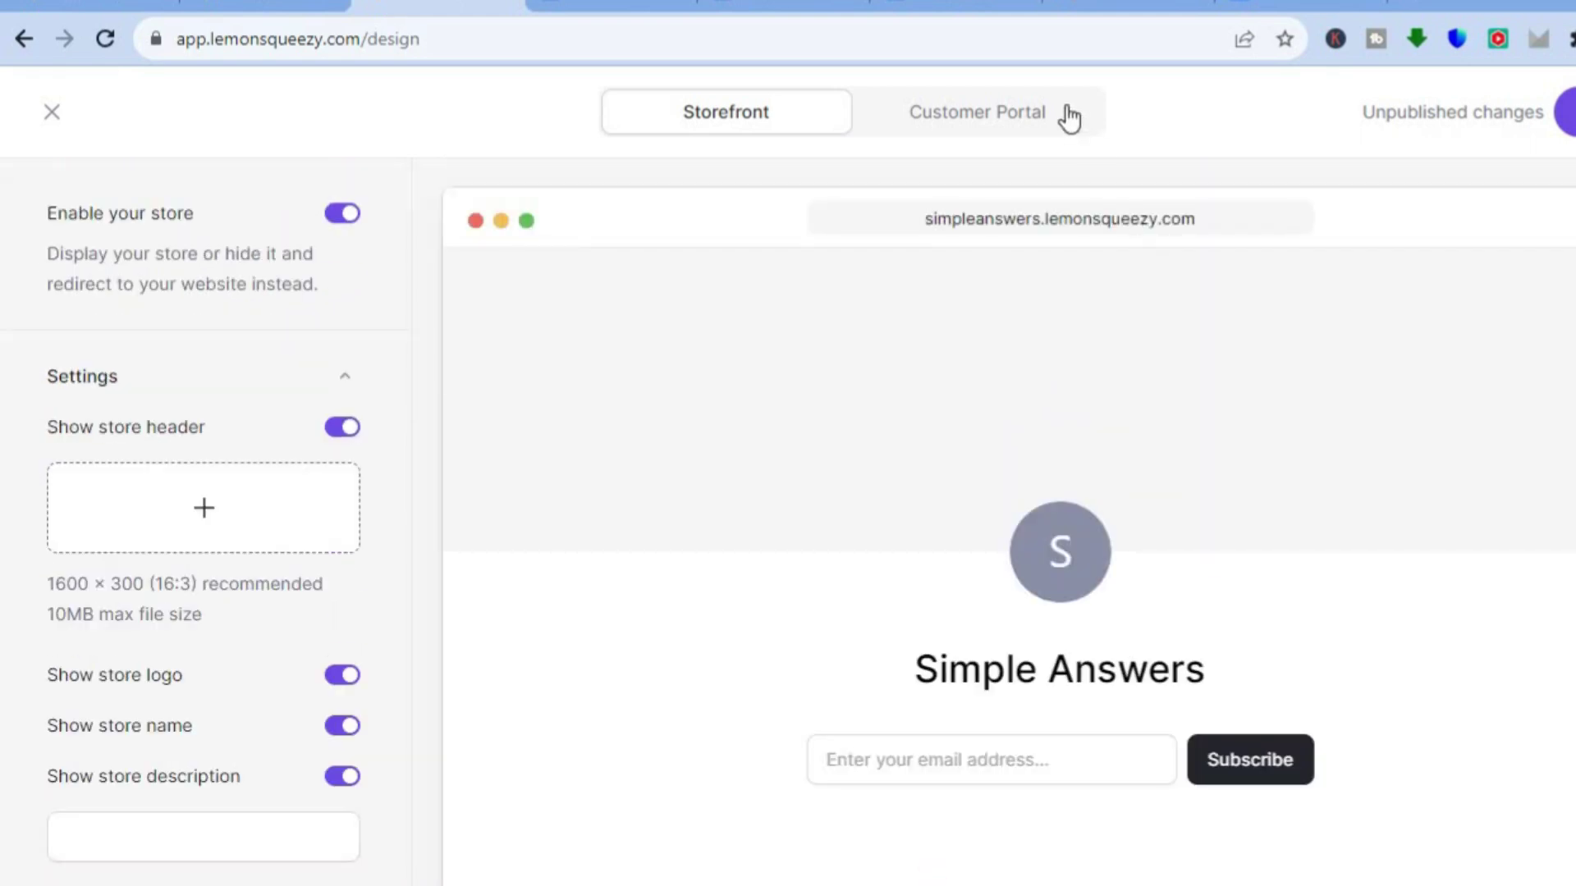
pyautogui.click(1067, 112)
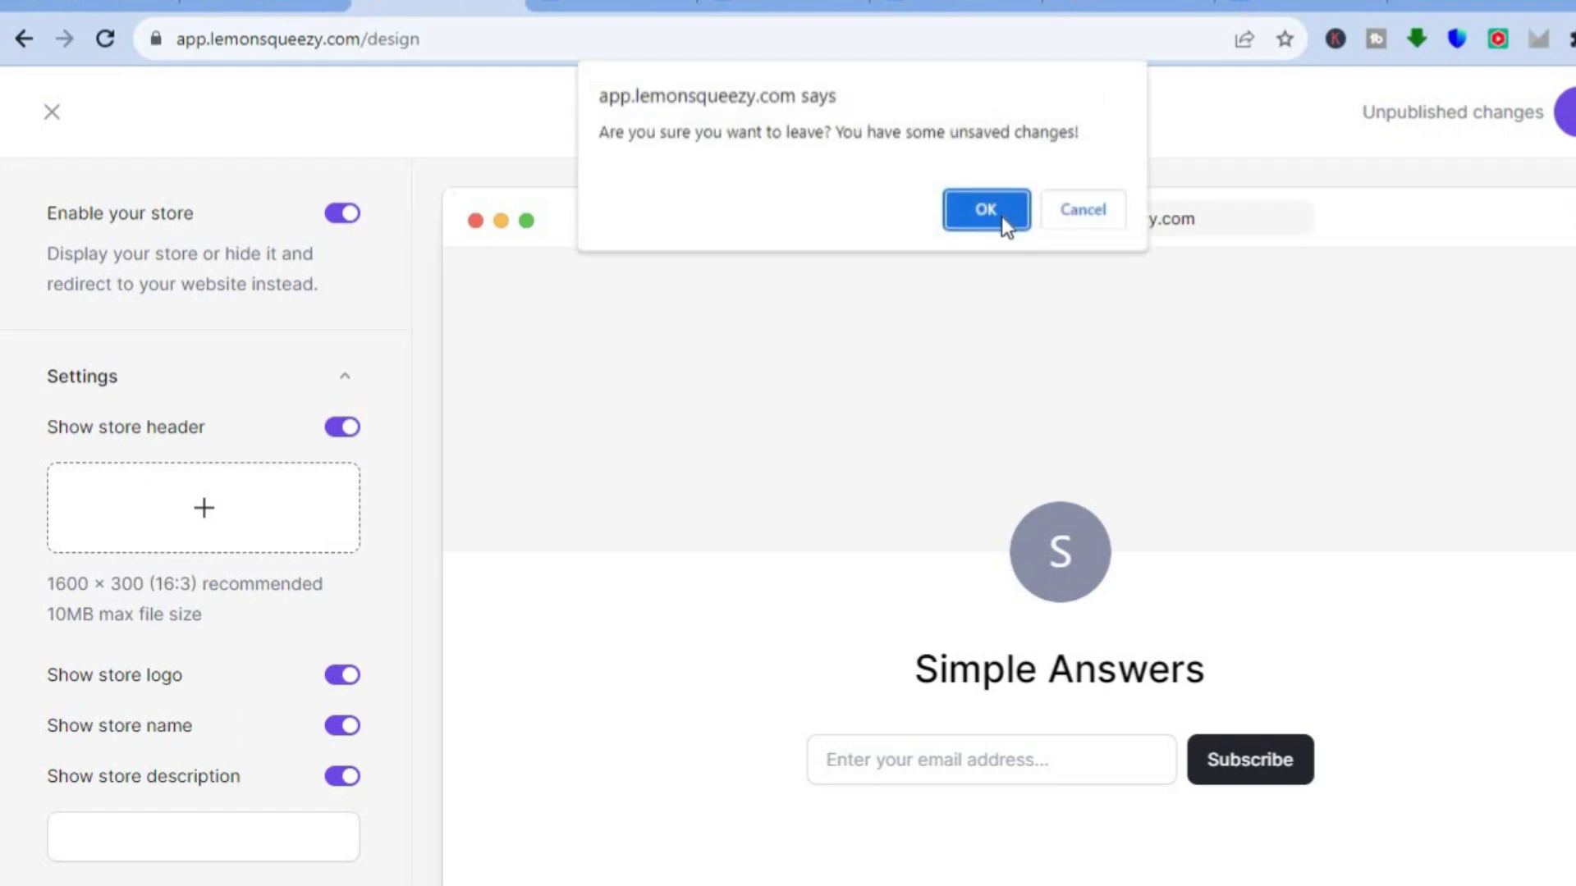
# Step: Leave the storefront changes unpublished and scroll through the customer portal preview
pyautogui.click(1001, 212)
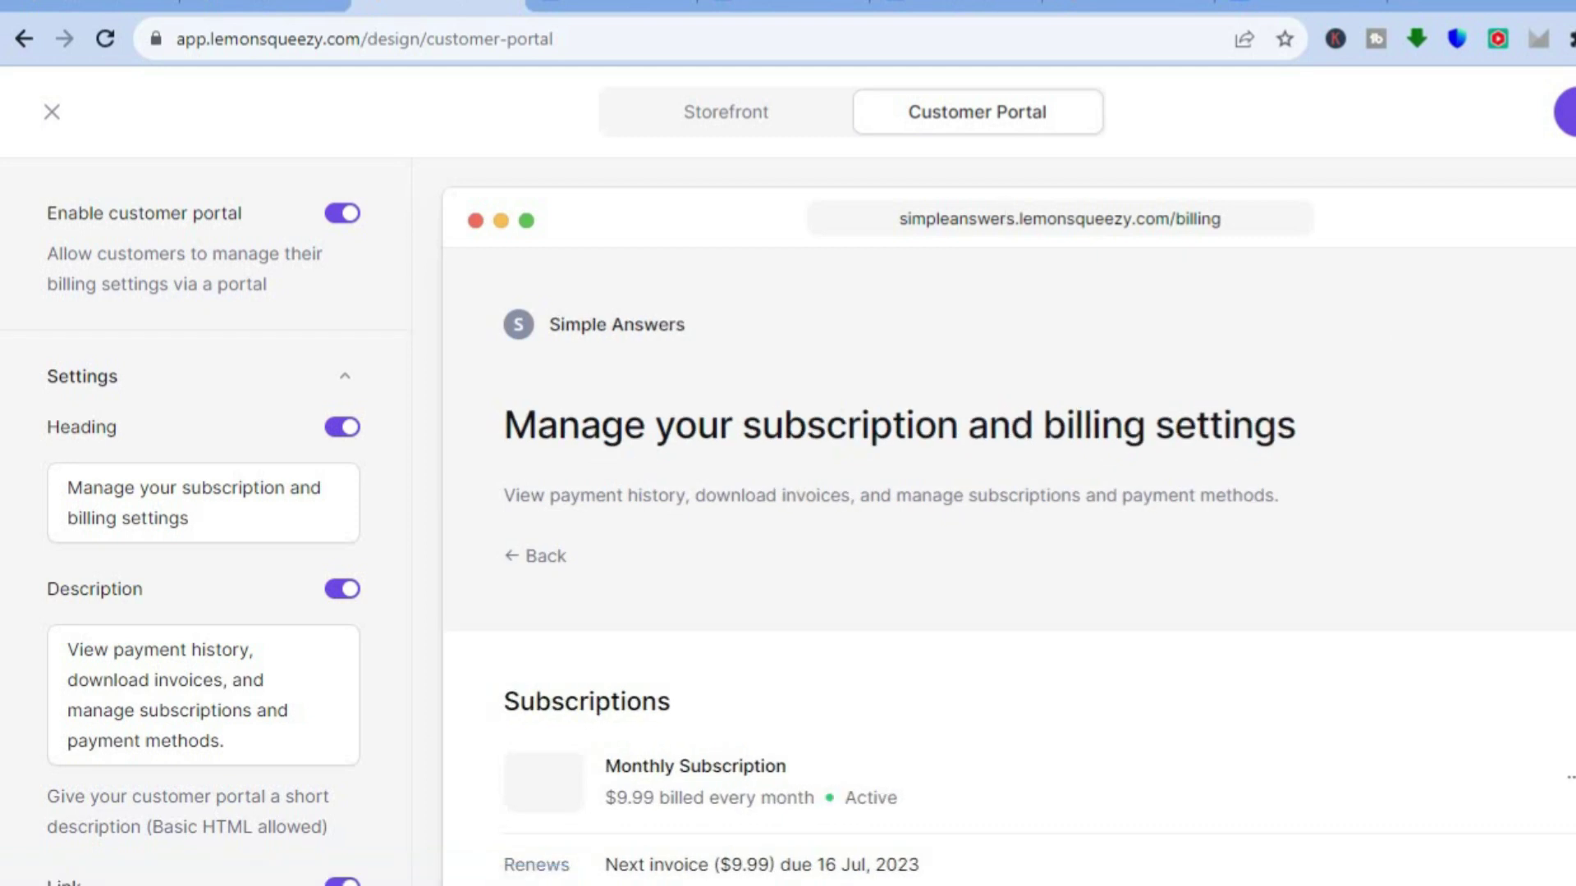
pyautogui.scroll(-4, 811, 523)
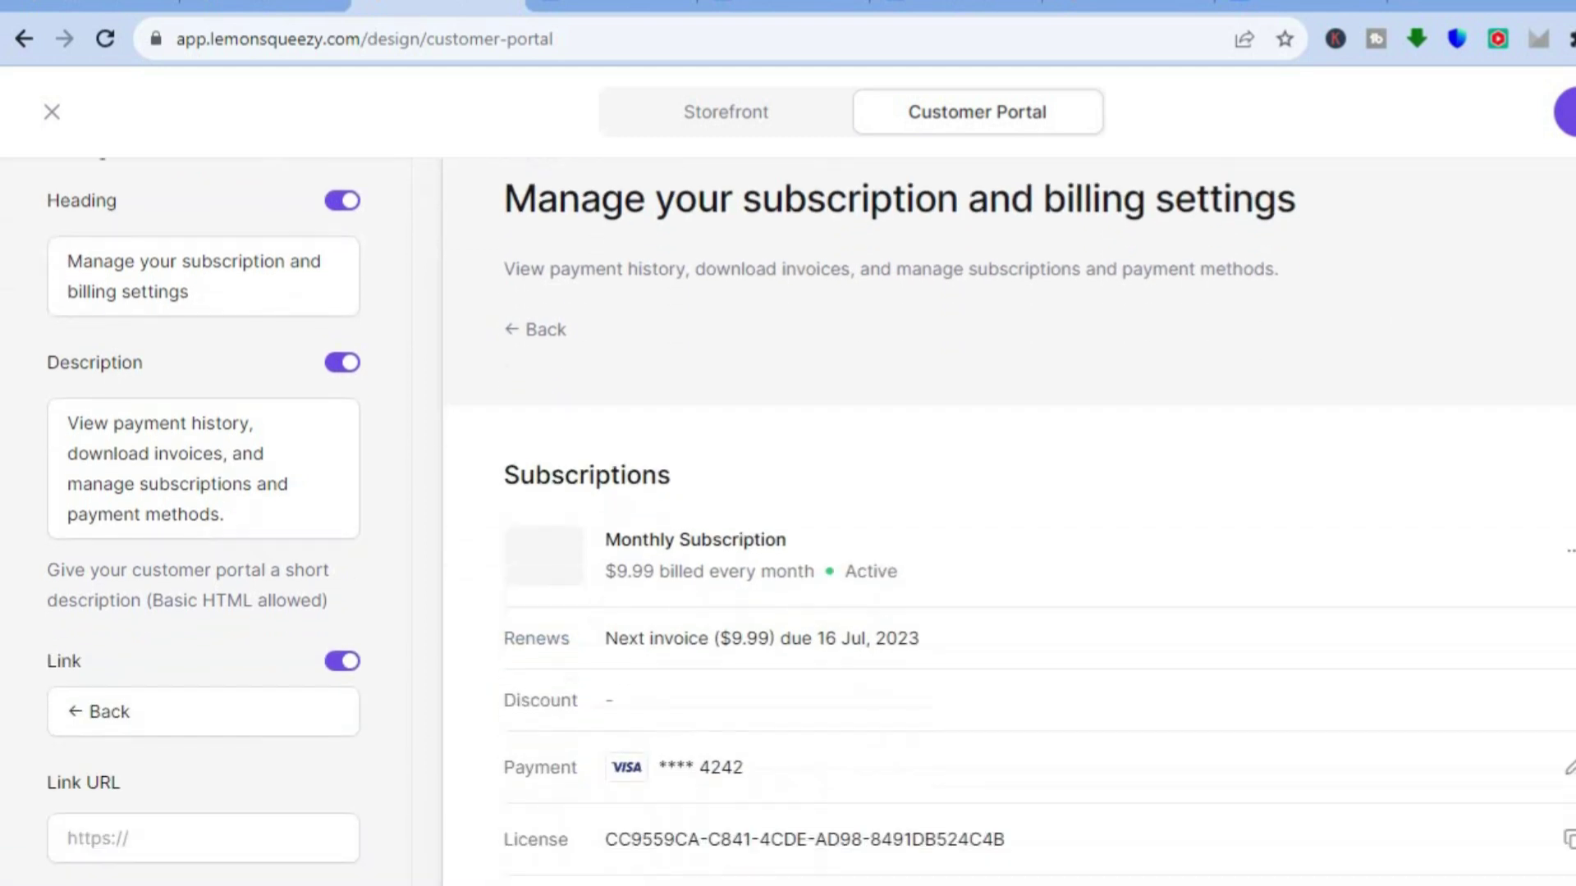
pyautogui.scroll(-1, 811, 523)
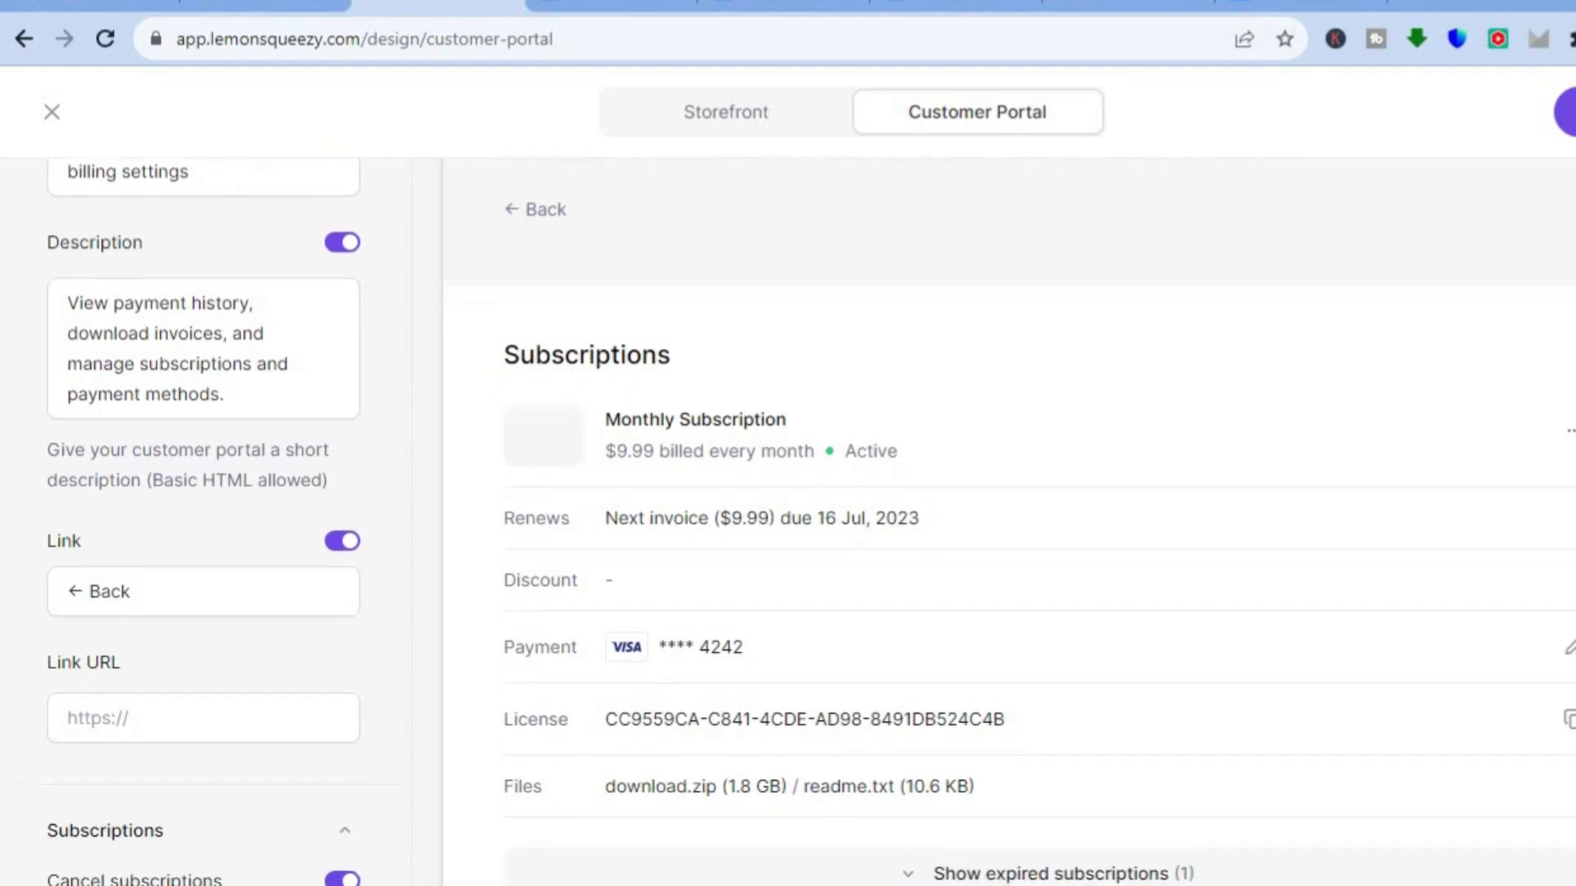
pyautogui.scroll(-8, 811, 523)
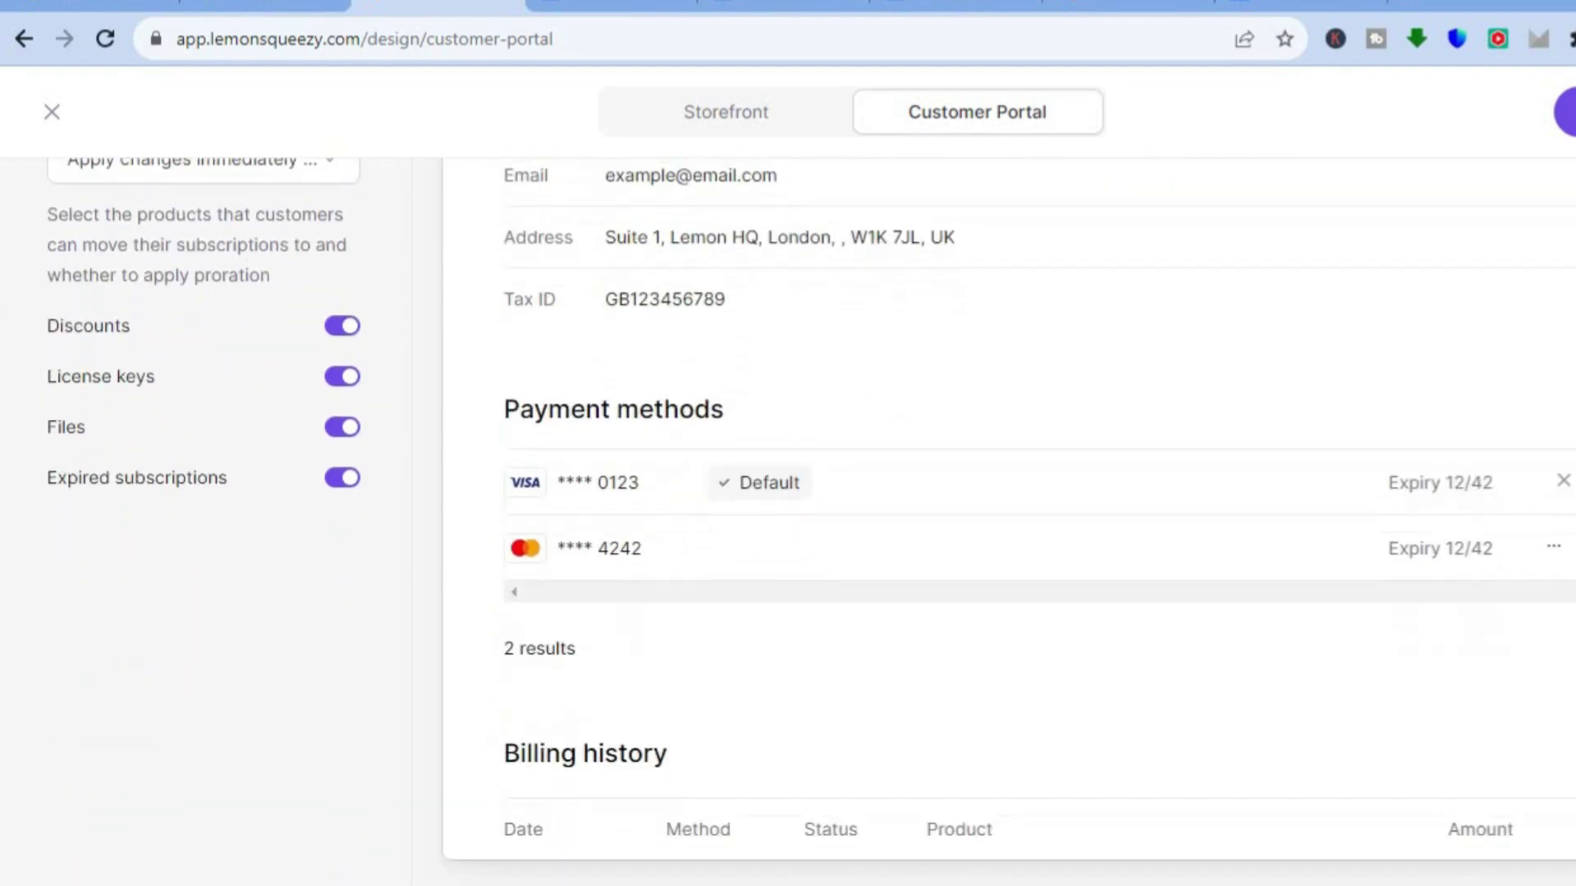
pyautogui.scroll(3, 811, 523)
pyautogui.scroll(5, 995, 657)
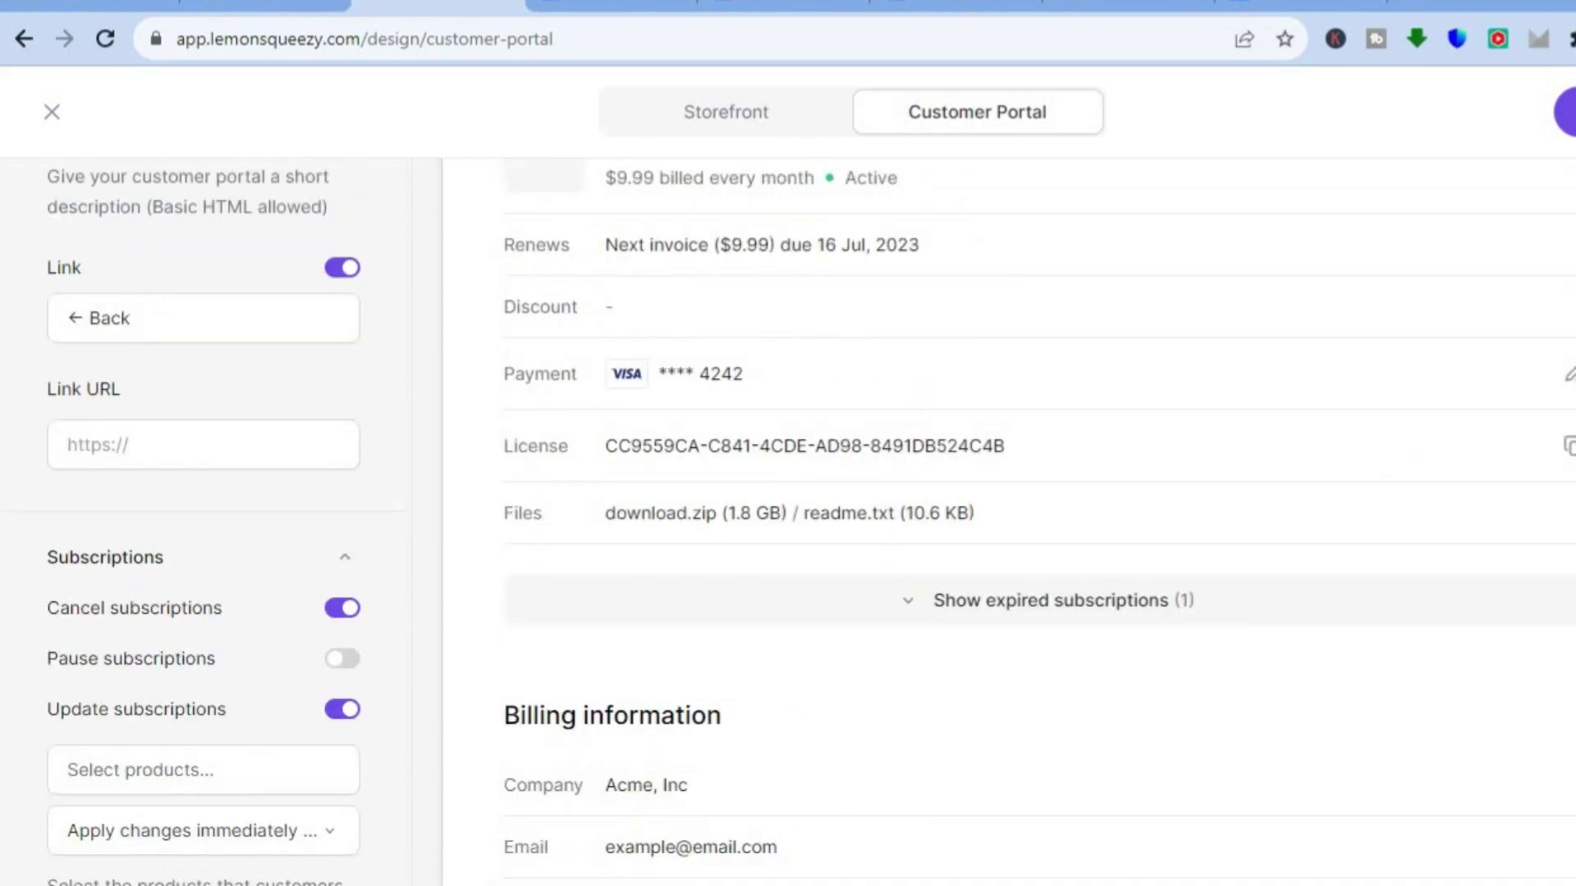
pyautogui.scroll(4, 811, 522)
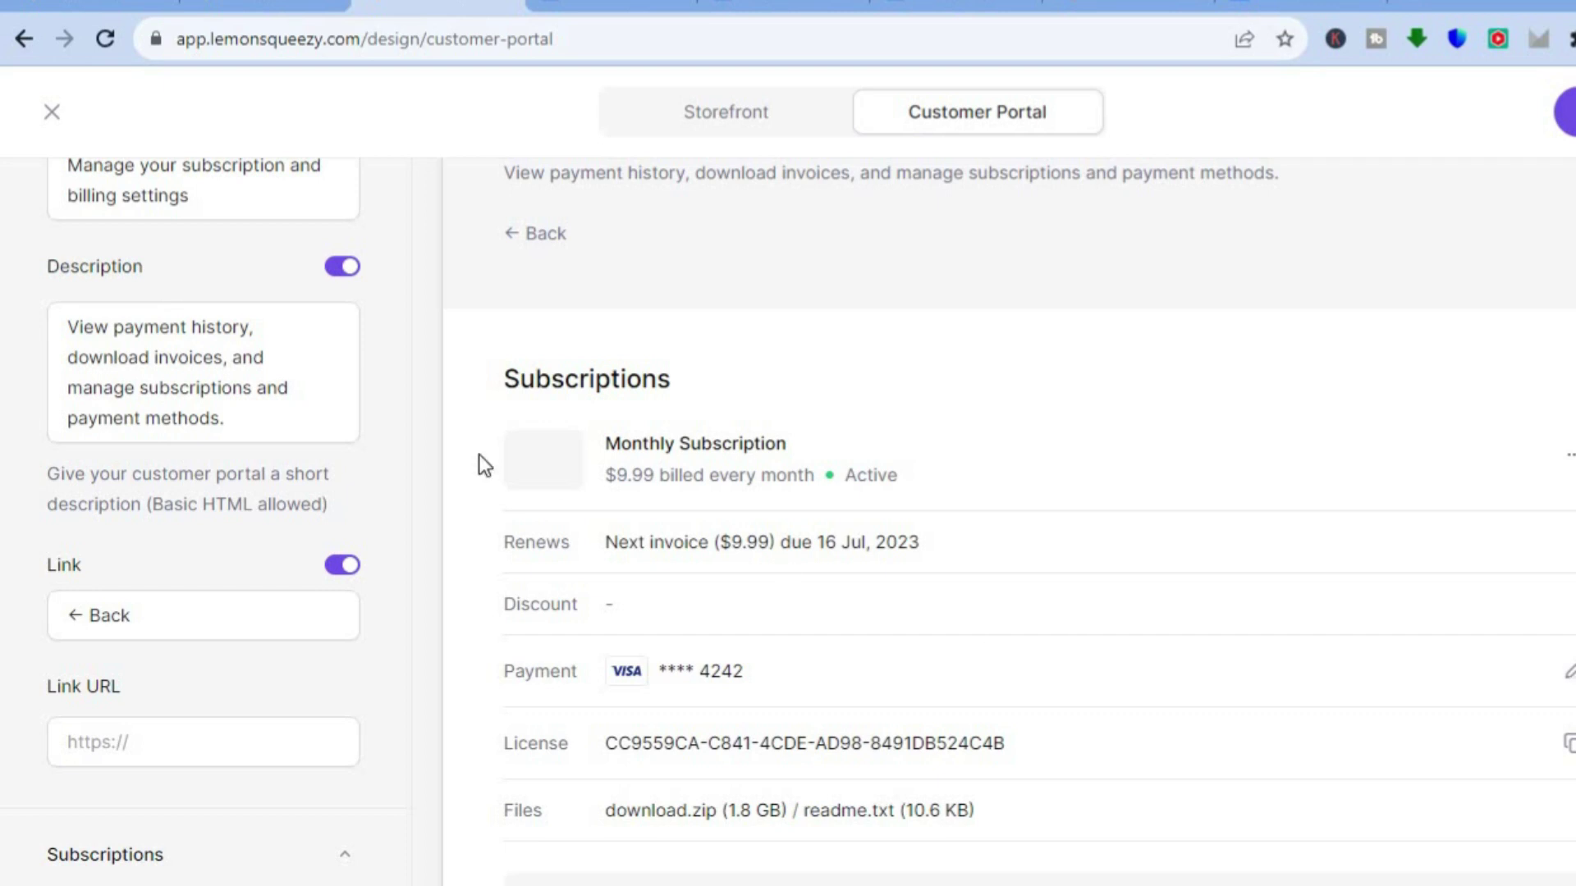
# Step: Inspect the portal Description field and settings, then close the design editor
pyautogui.click(253, 391)
pyautogui.scroll(3, 478, 467)
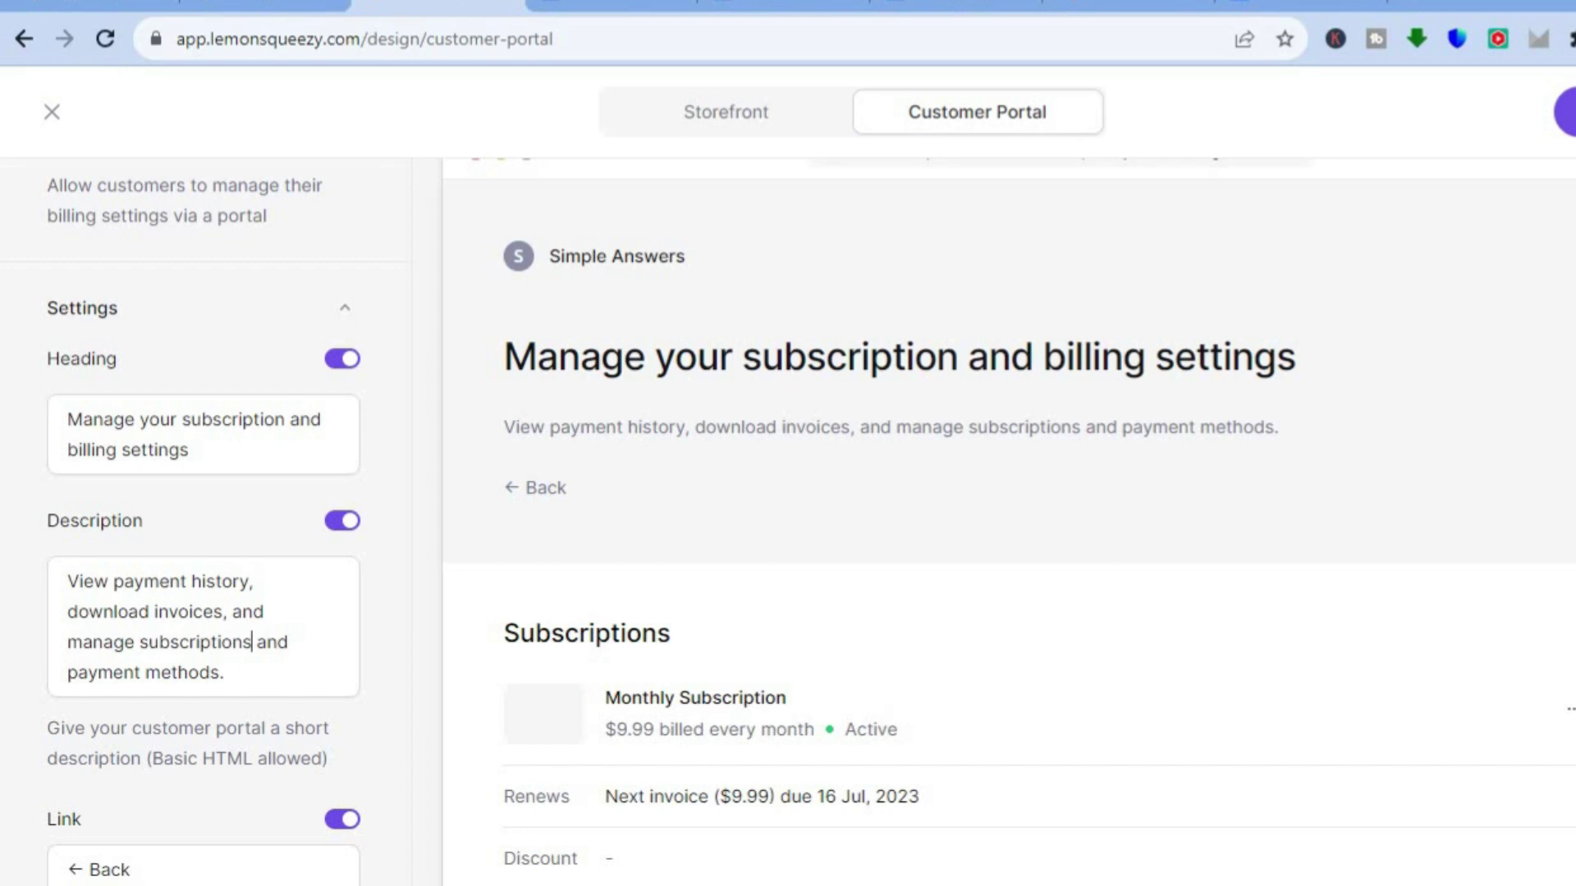
pyautogui.scroll(-5, 788, 492)
pyautogui.scroll(-1, 788, 493)
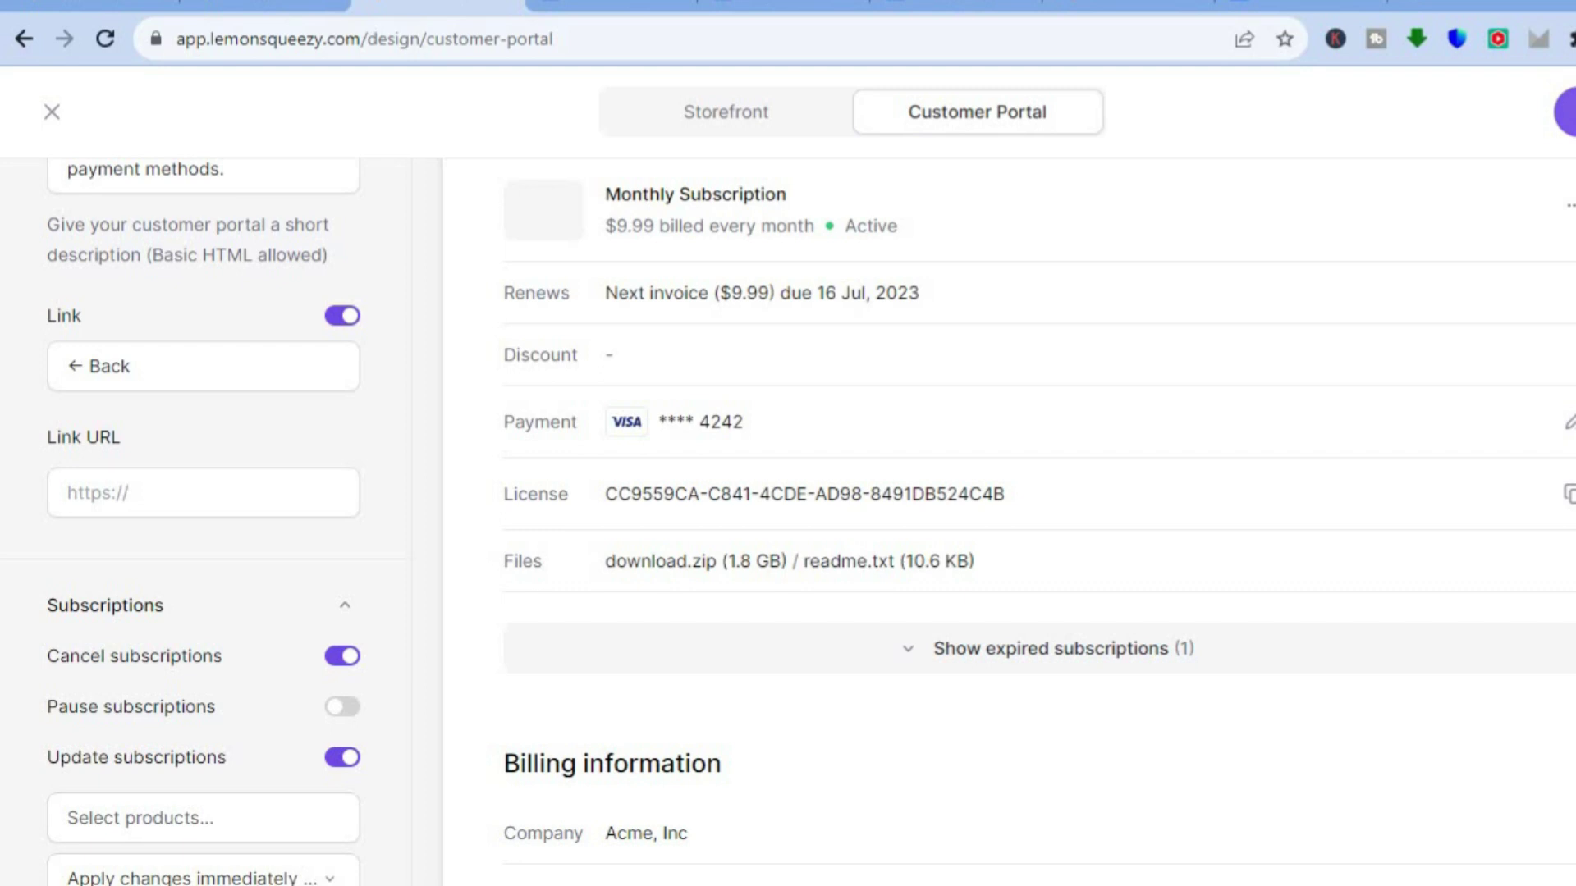
pyautogui.click(46, 119)
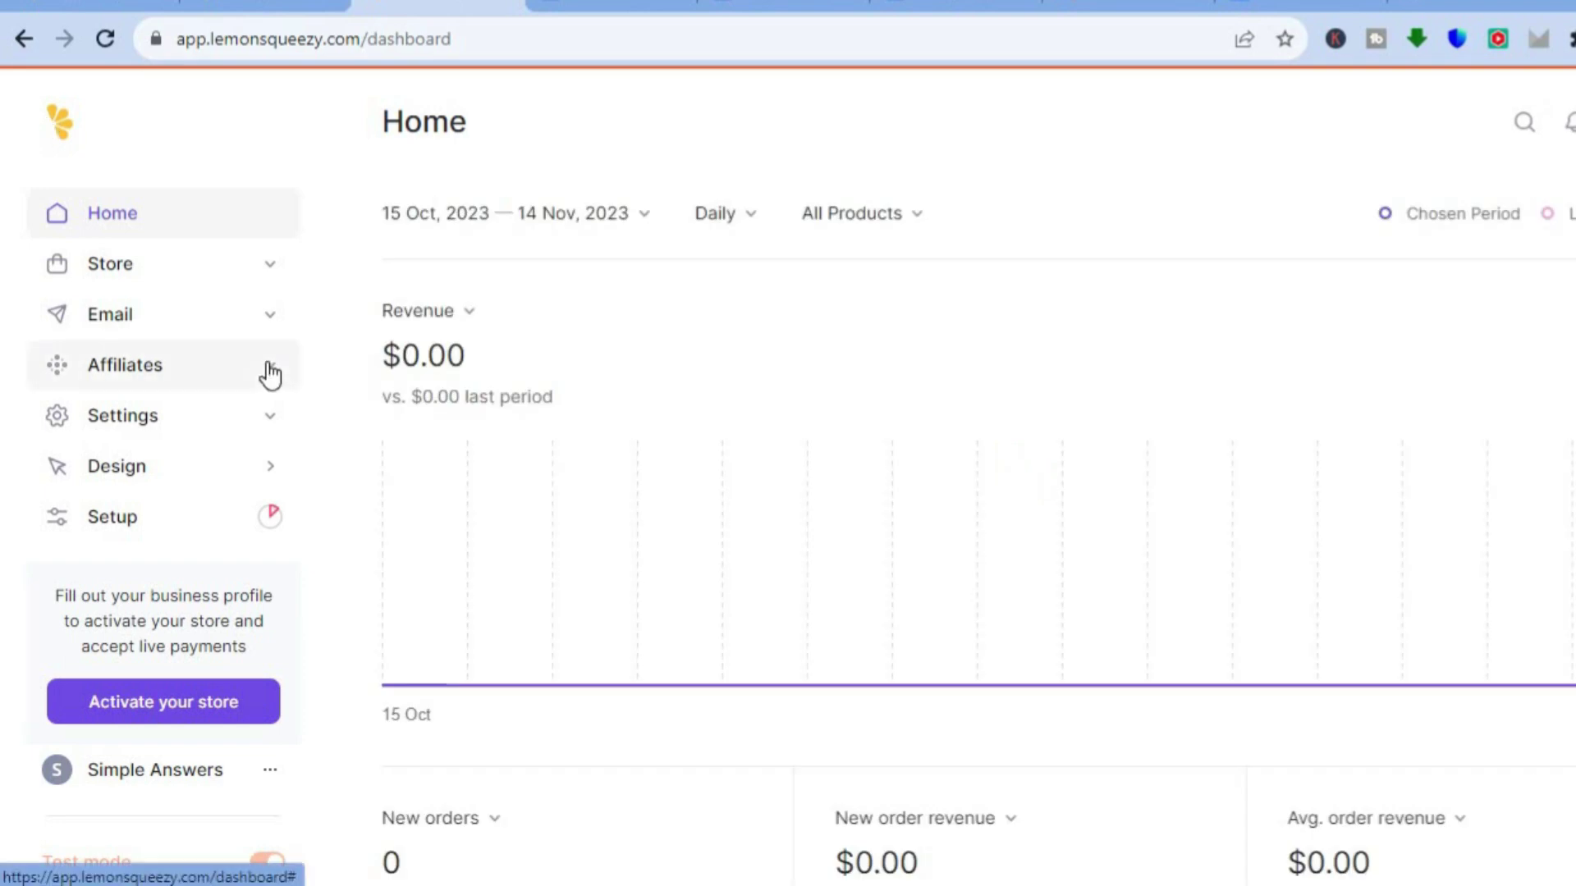
# Step: Review the Setup checklist, then go to Email > Broadcasts
pyautogui.click(161, 537)
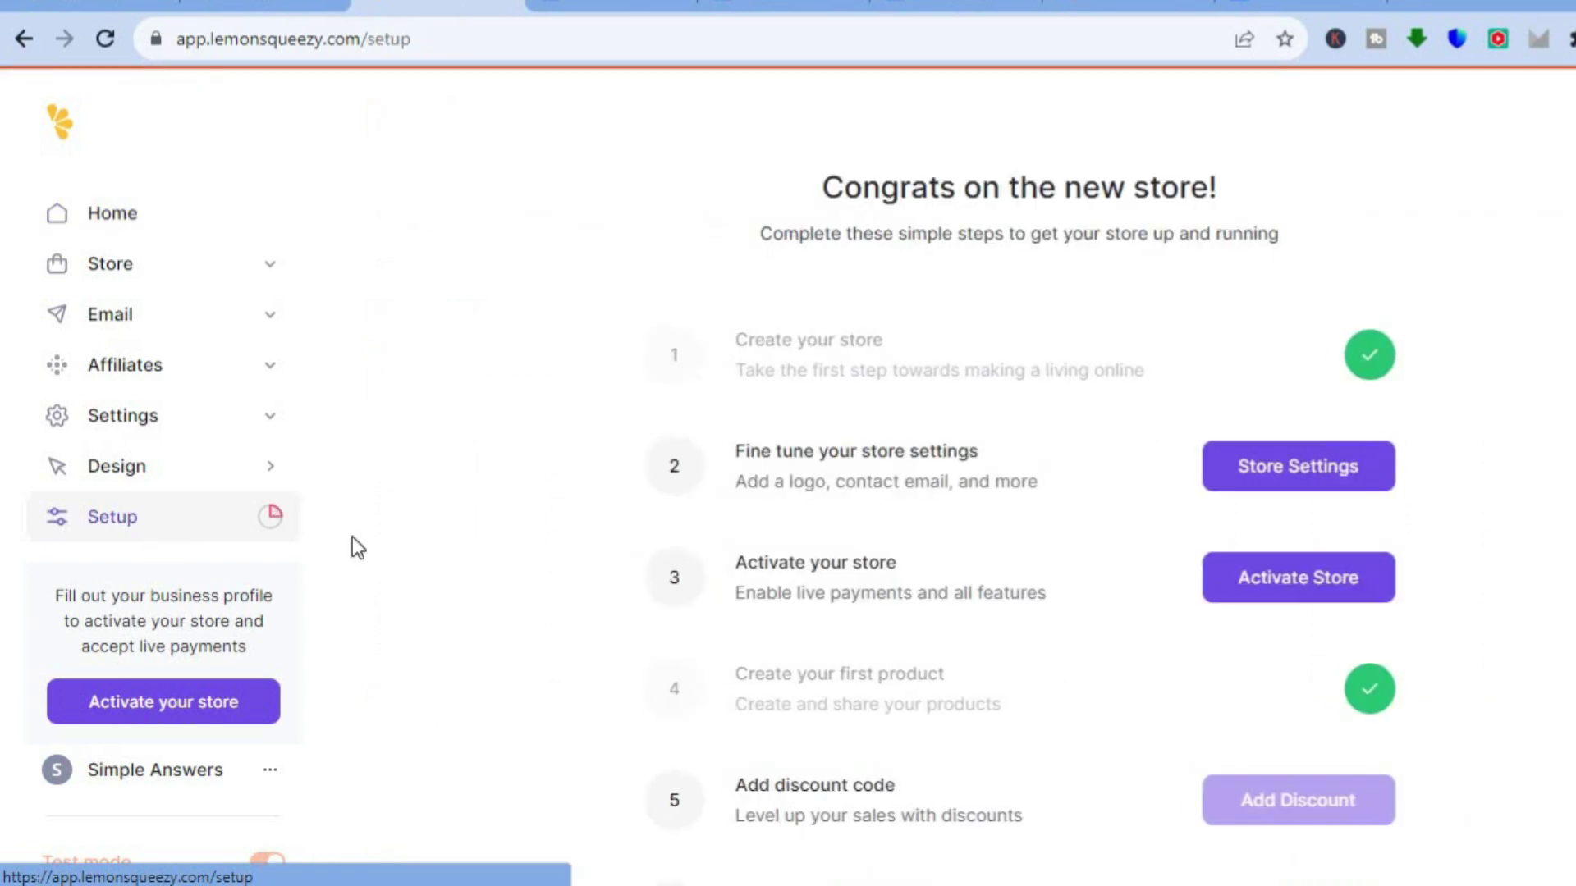
pyautogui.scroll(-4, 1018, 492)
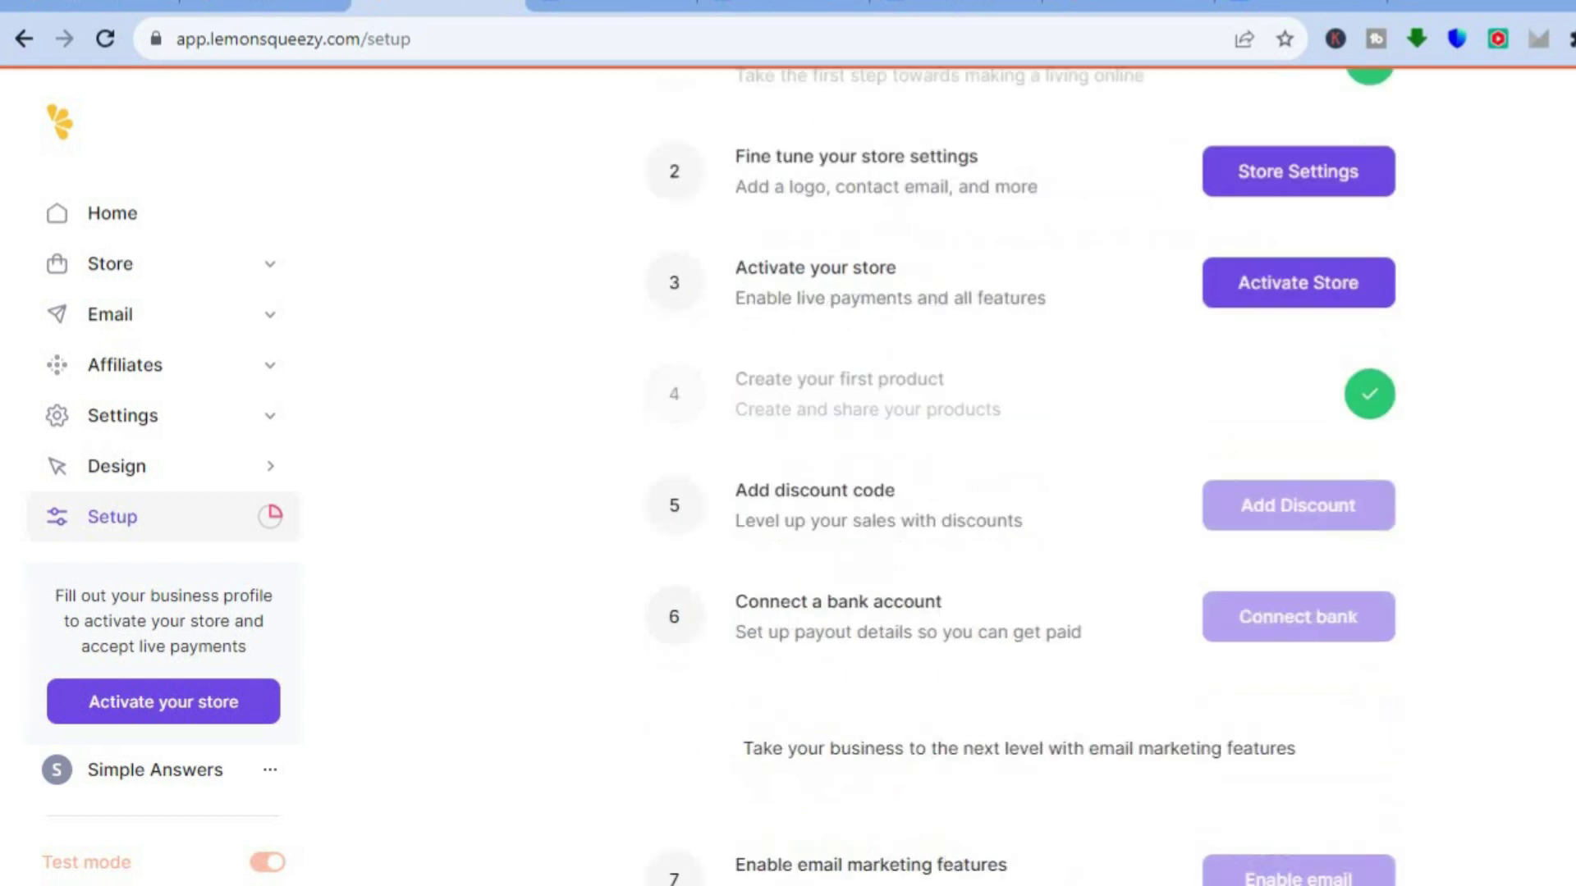
pyautogui.scroll(-2, 1018, 492)
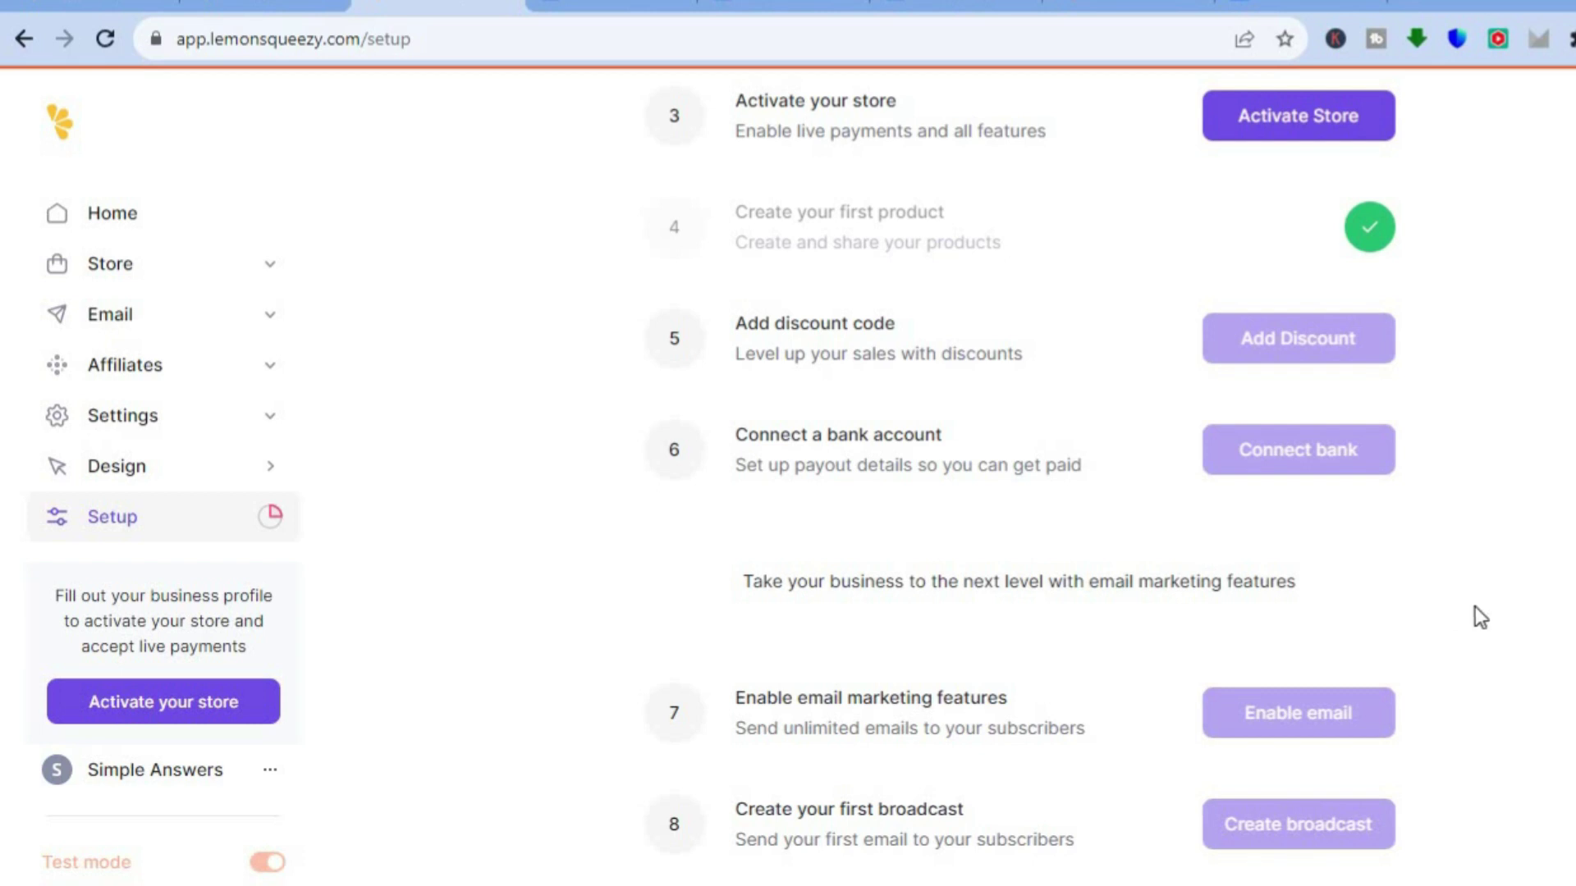
pyautogui.scroll(-1, 1021, 458)
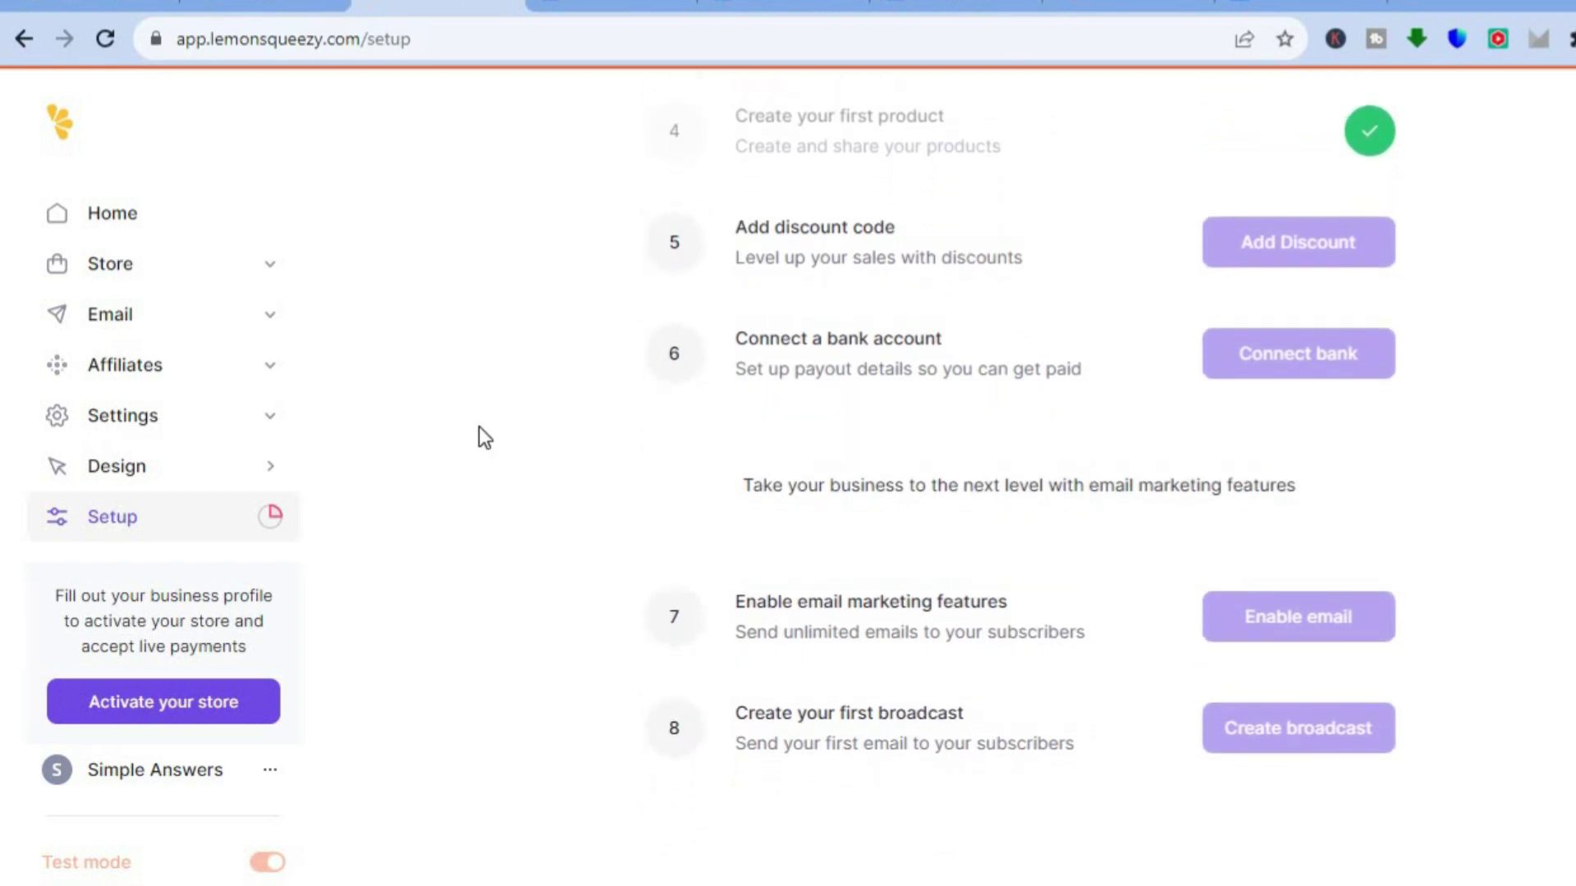
pyautogui.click(181, 331)
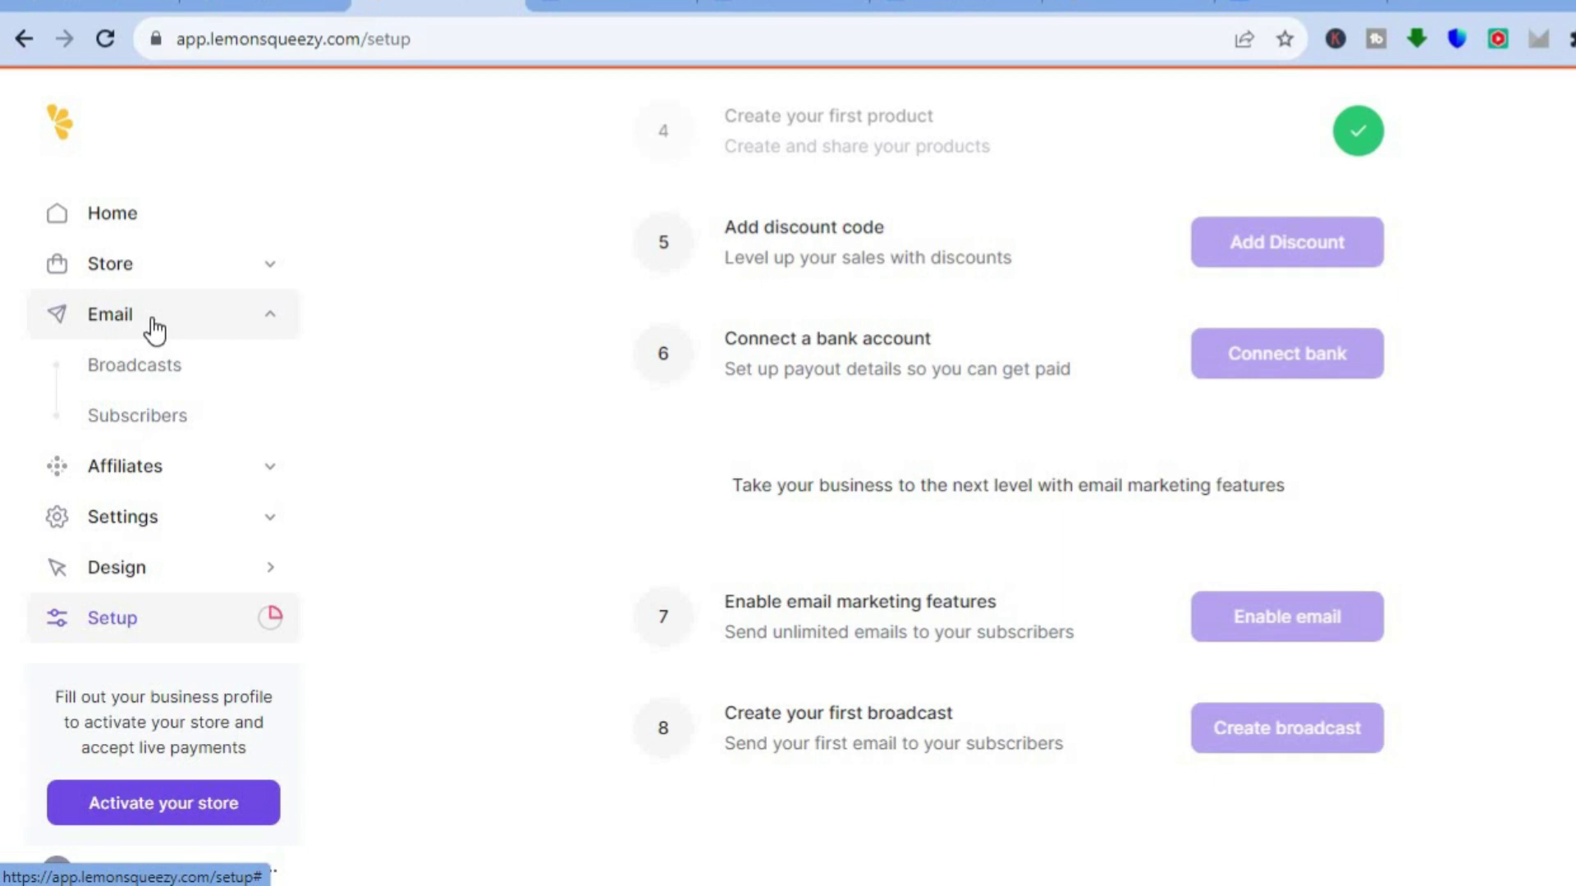
pyautogui.click(131, 371)
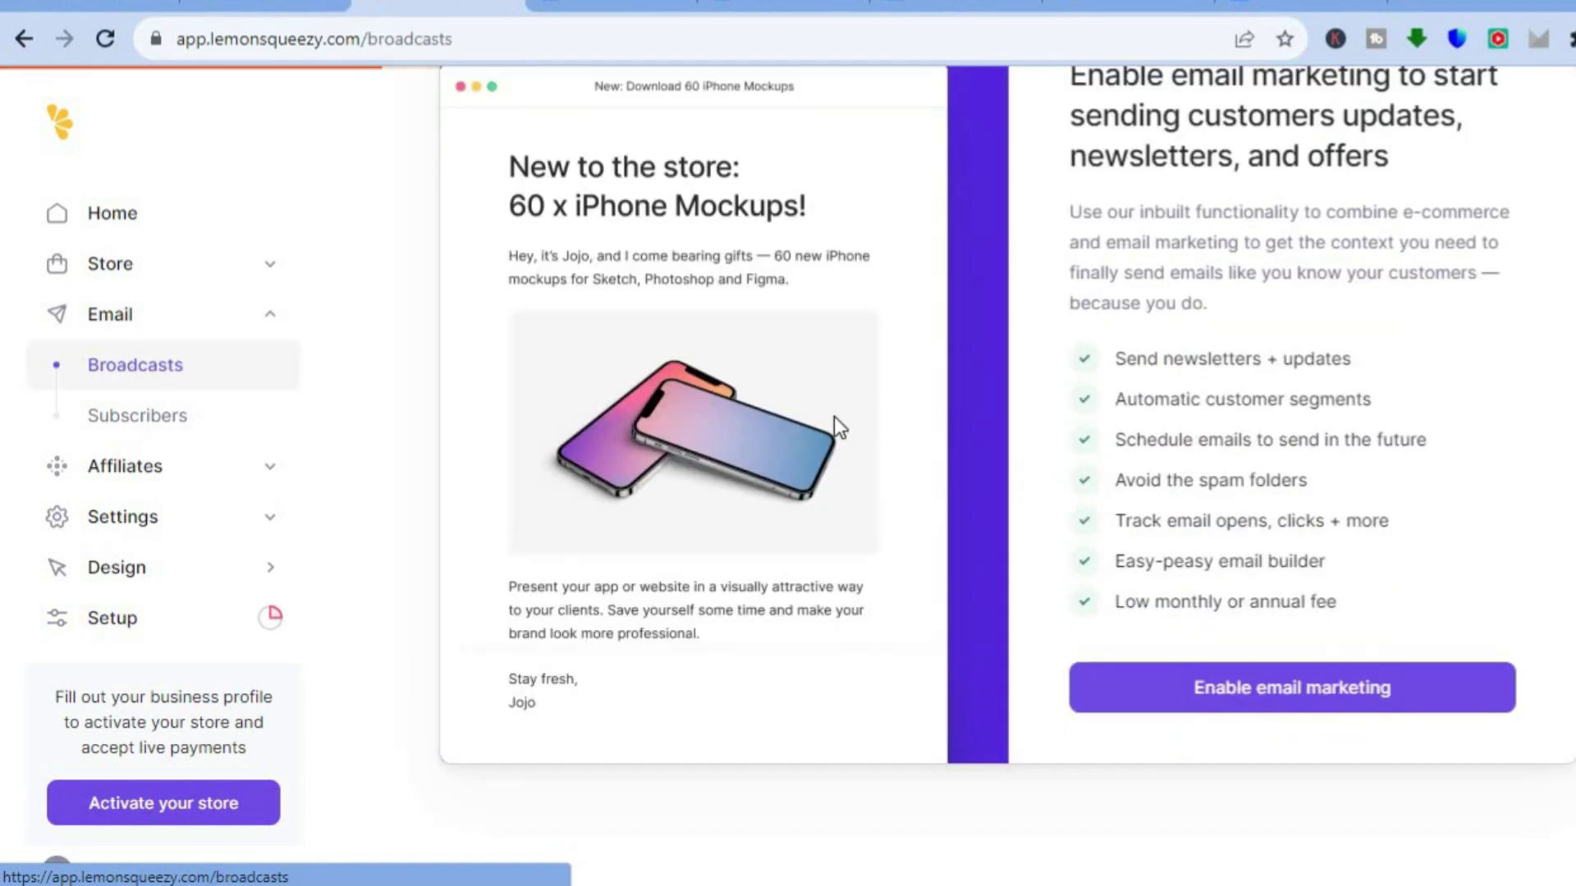
# Step: Choose Enable email marketing on the Broadcasts page
pyautogui.scroll(-2, 801, 476)
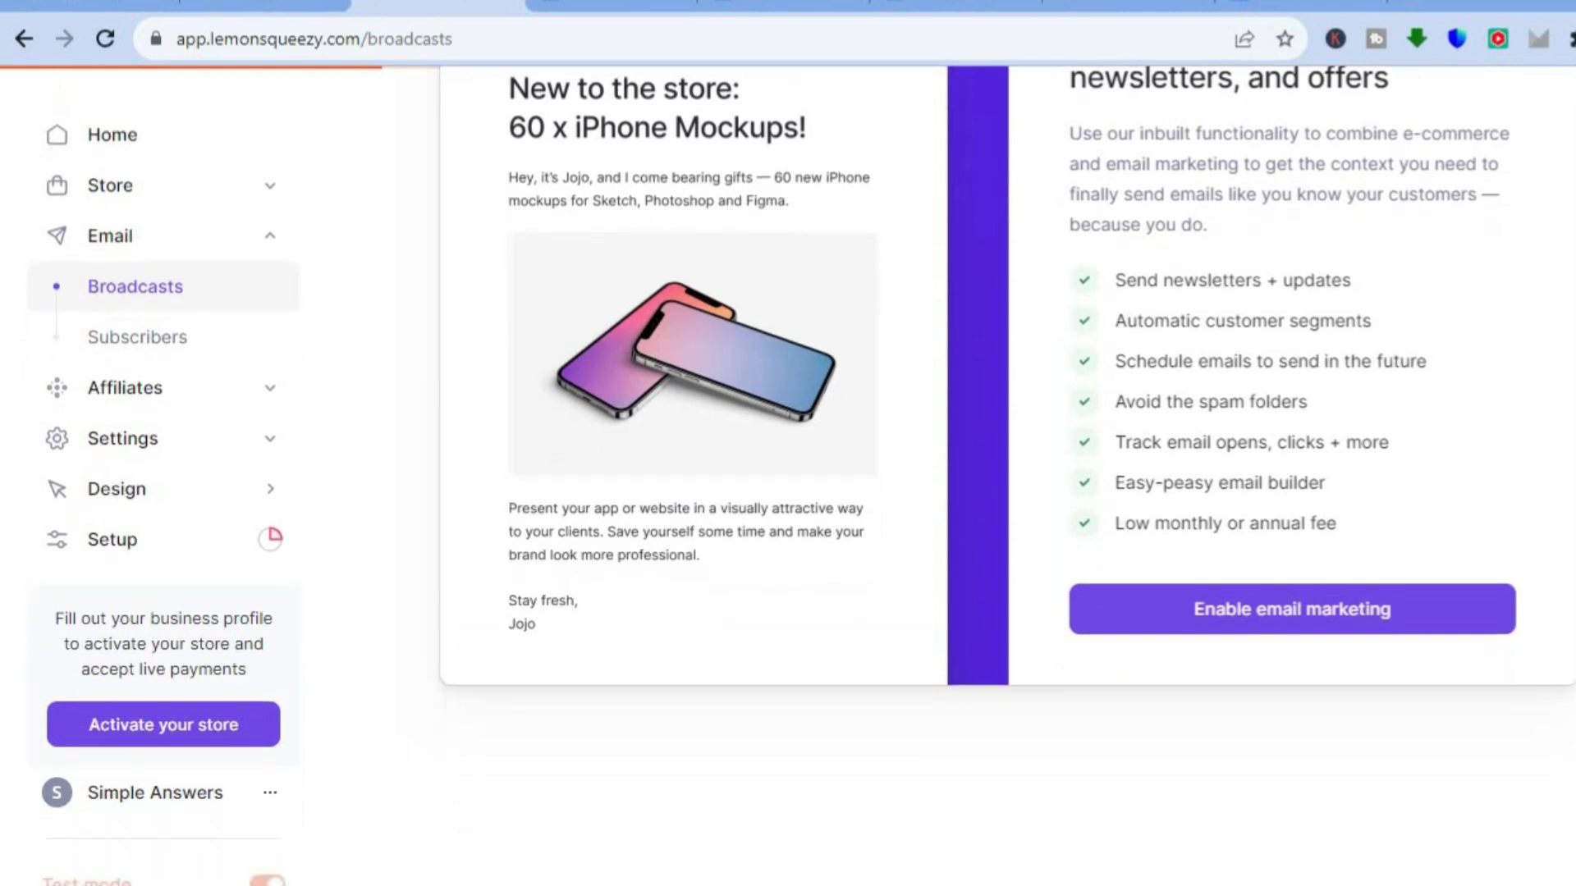
pyautogui.scroll(2, 801, 476)
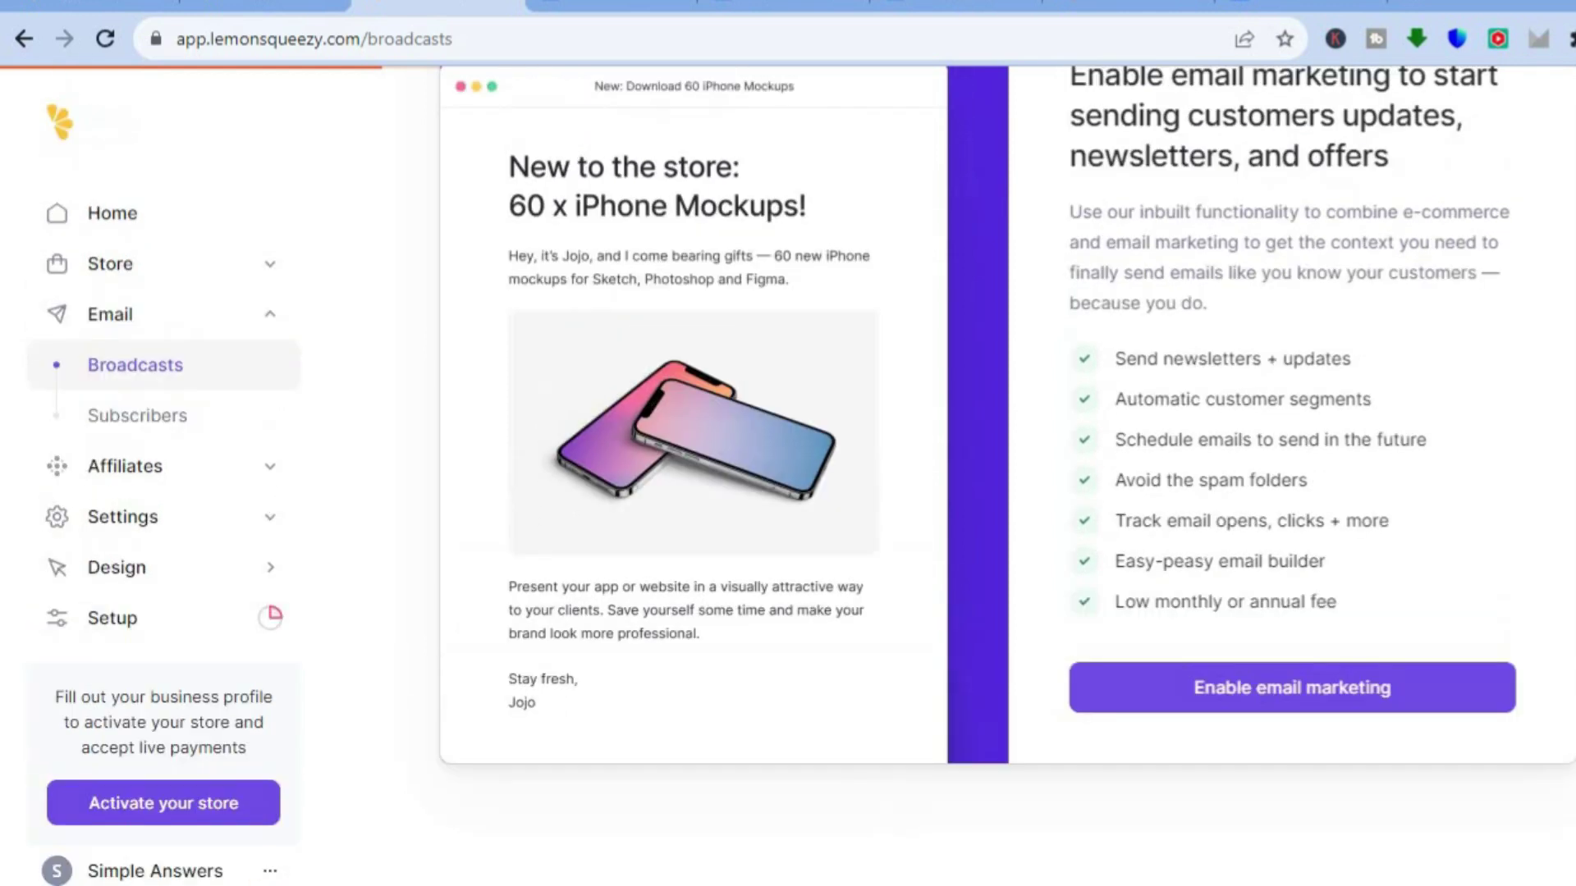
pyautogui.click(1402, 691)
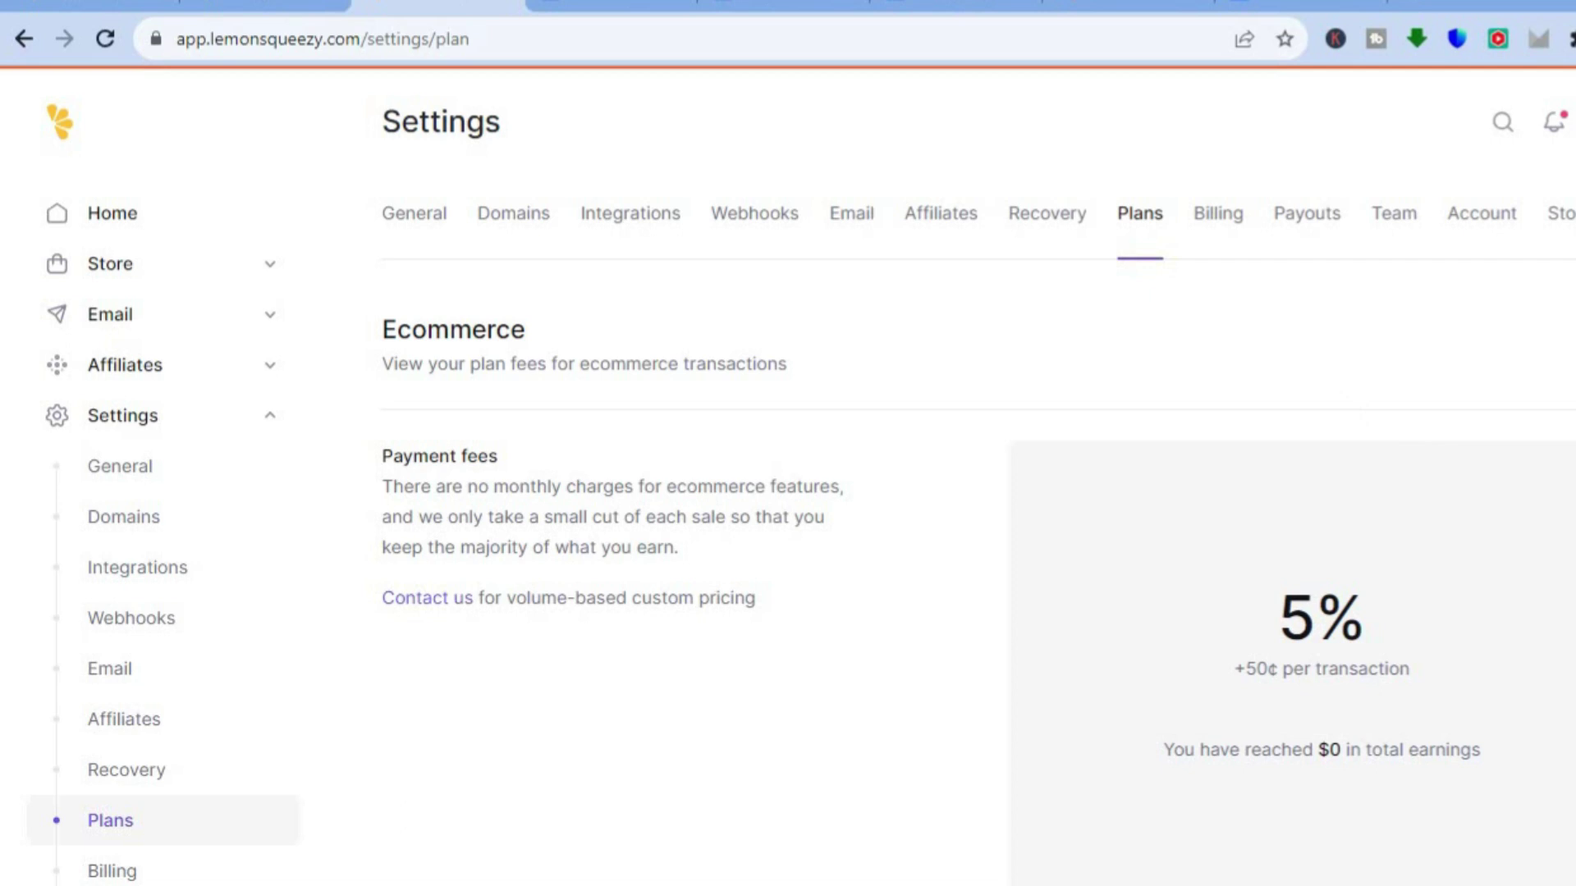
# Step: Review the Email Marketing plan fees and start activating the store
pyautogui.scroll(-8, 977, 476)
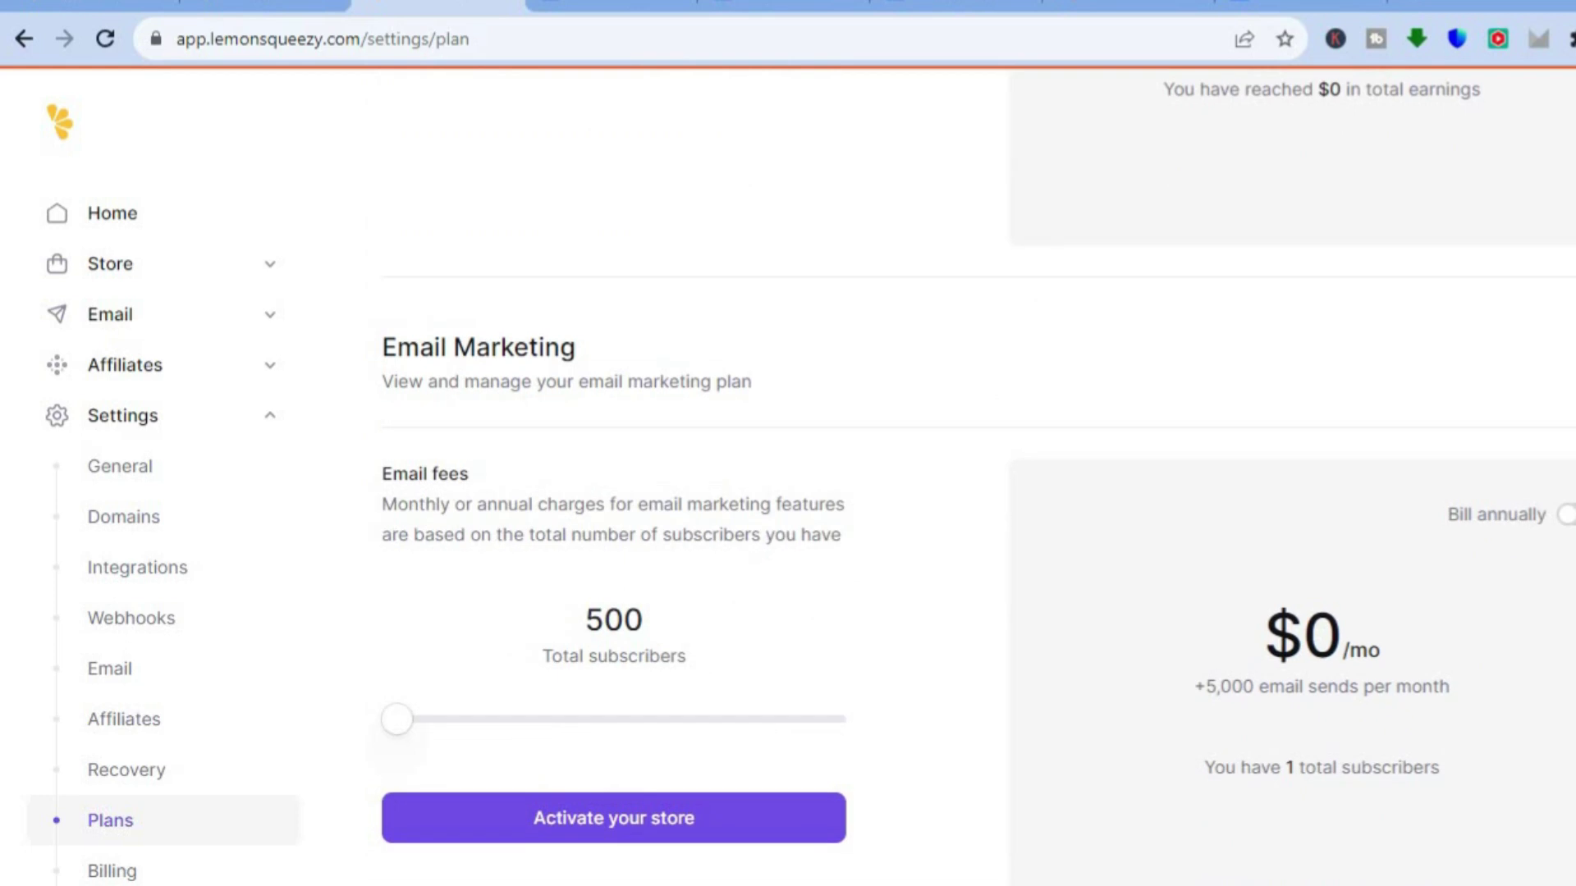
pyautogui.scroll(-3, 809, 605)
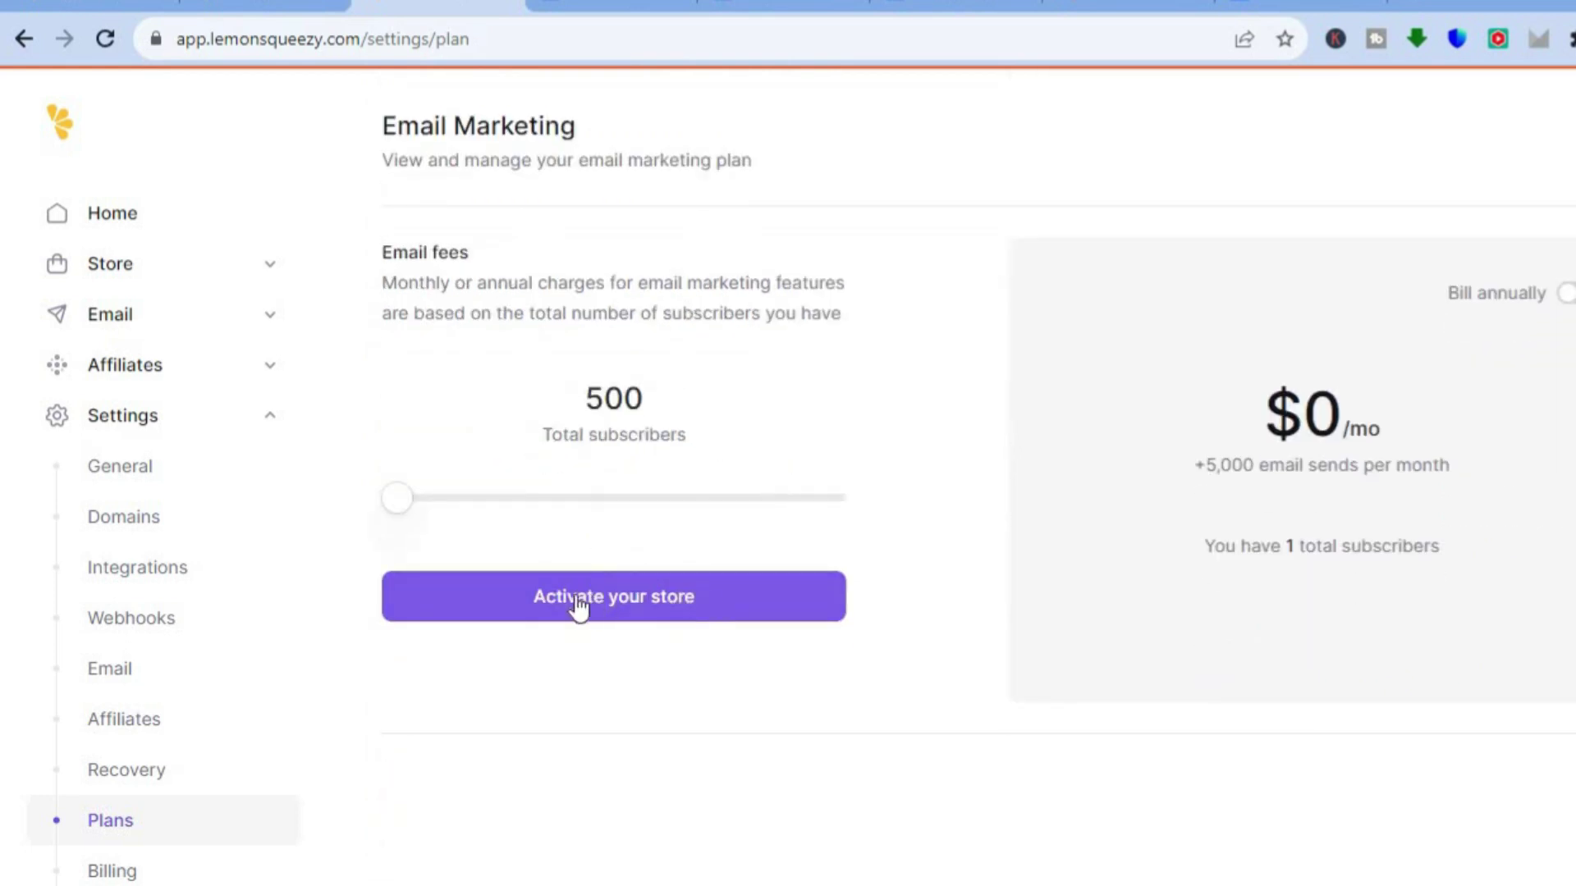
pyautogui.click(648, 598)
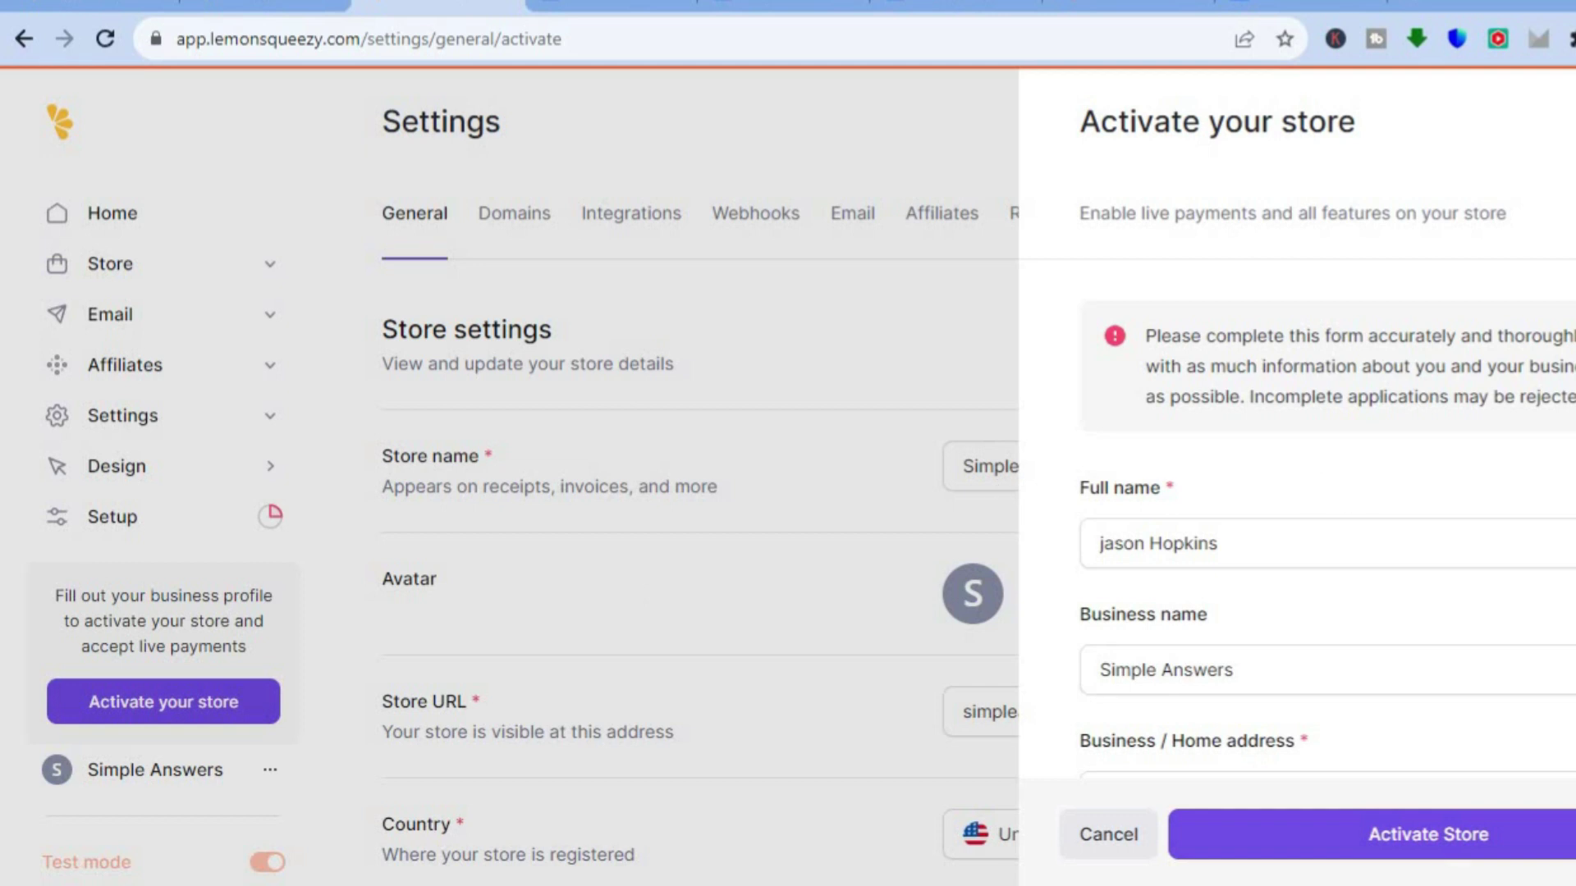
# Step: Read through the store activation questions and cancel without activating
pyautogui.scroll(-4, 1300, 424)
pyautogui.scroll(-2, 1327, 419)
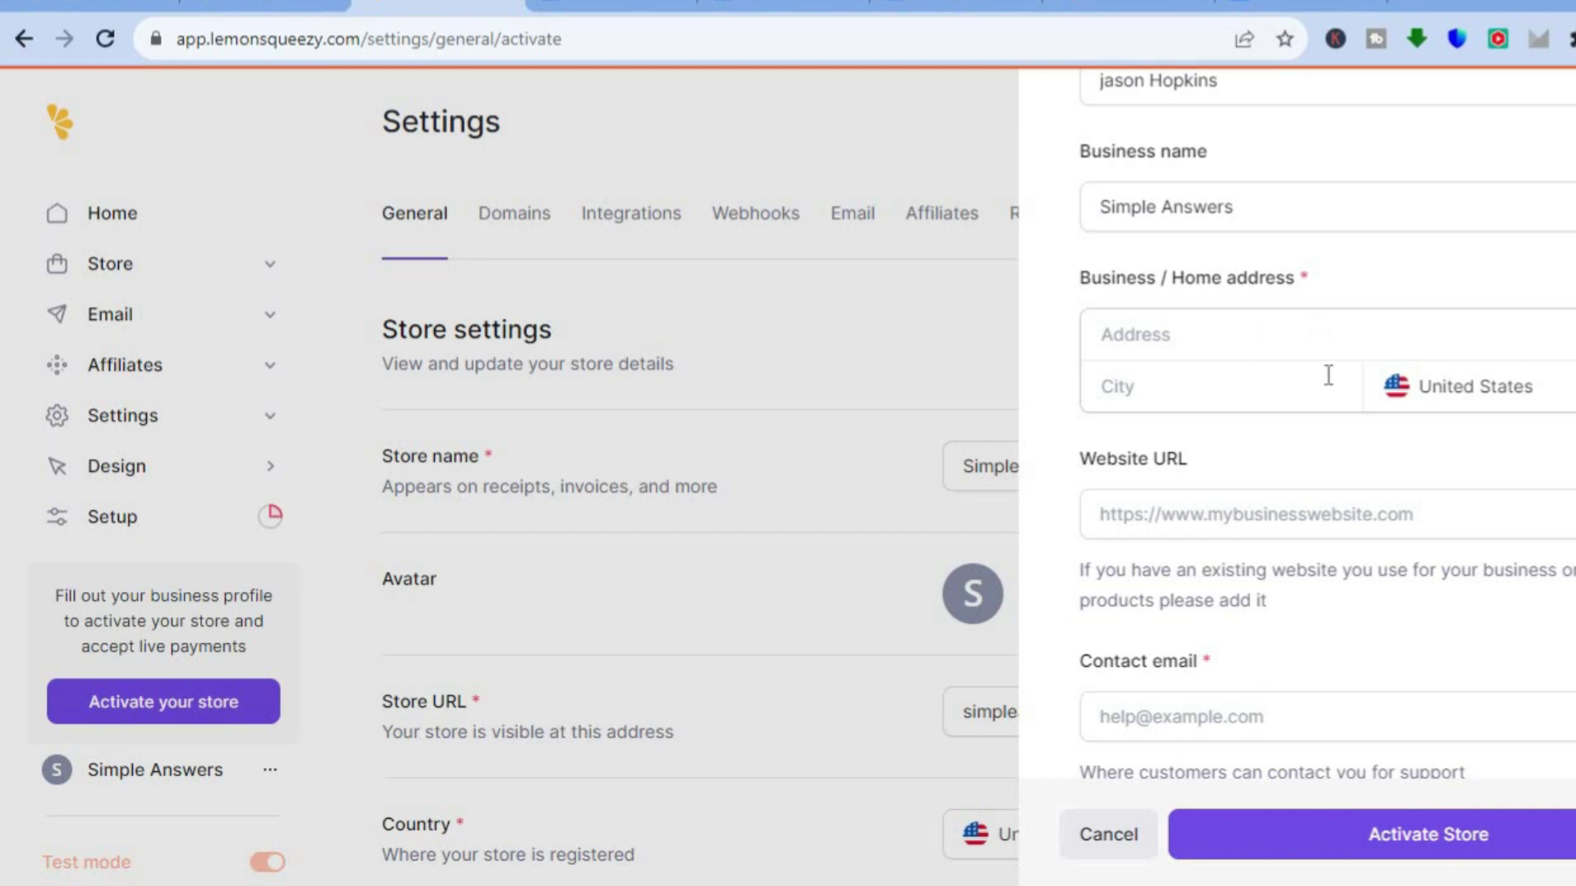
pyautogui.scroll(-4, 1327, 417)
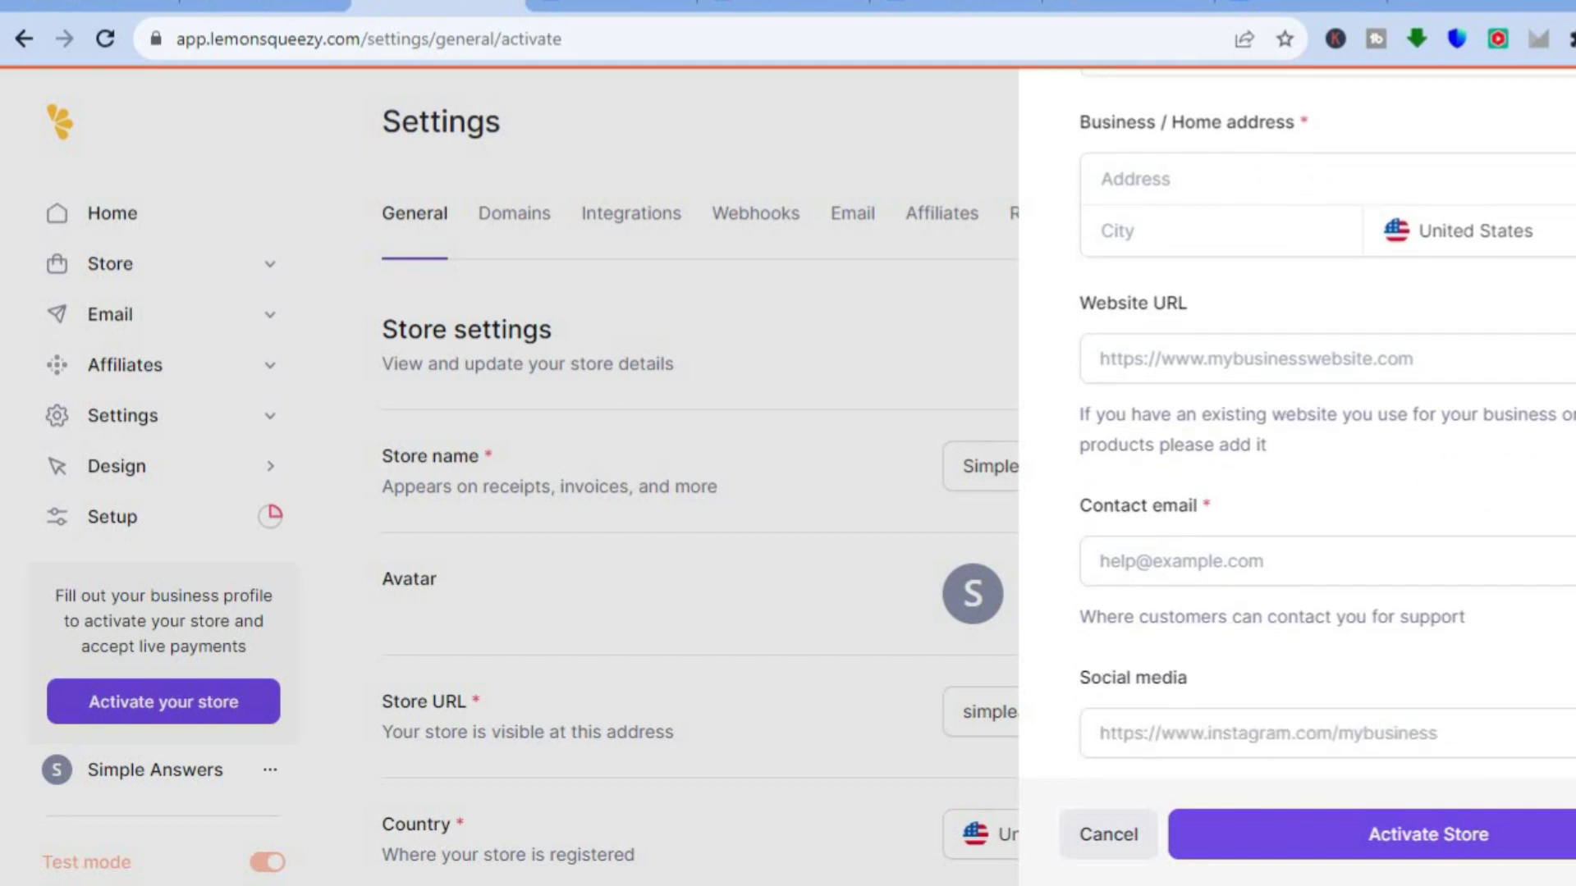
pyautogui.scroll(-2, 1425, 458)
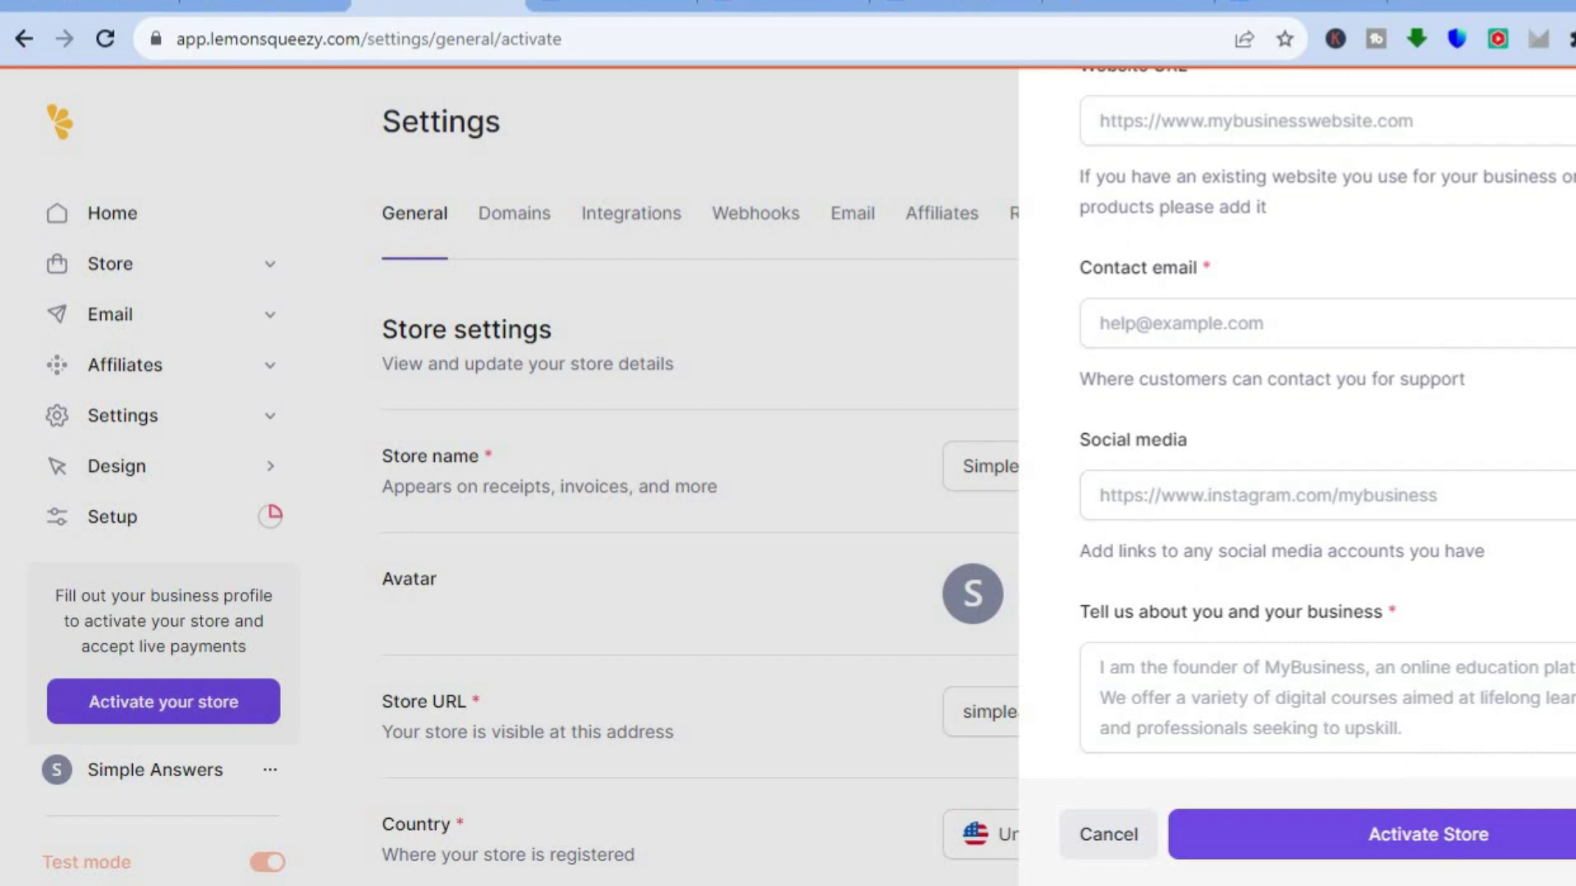
pyautogui.scroll(-8, 1327, 410)
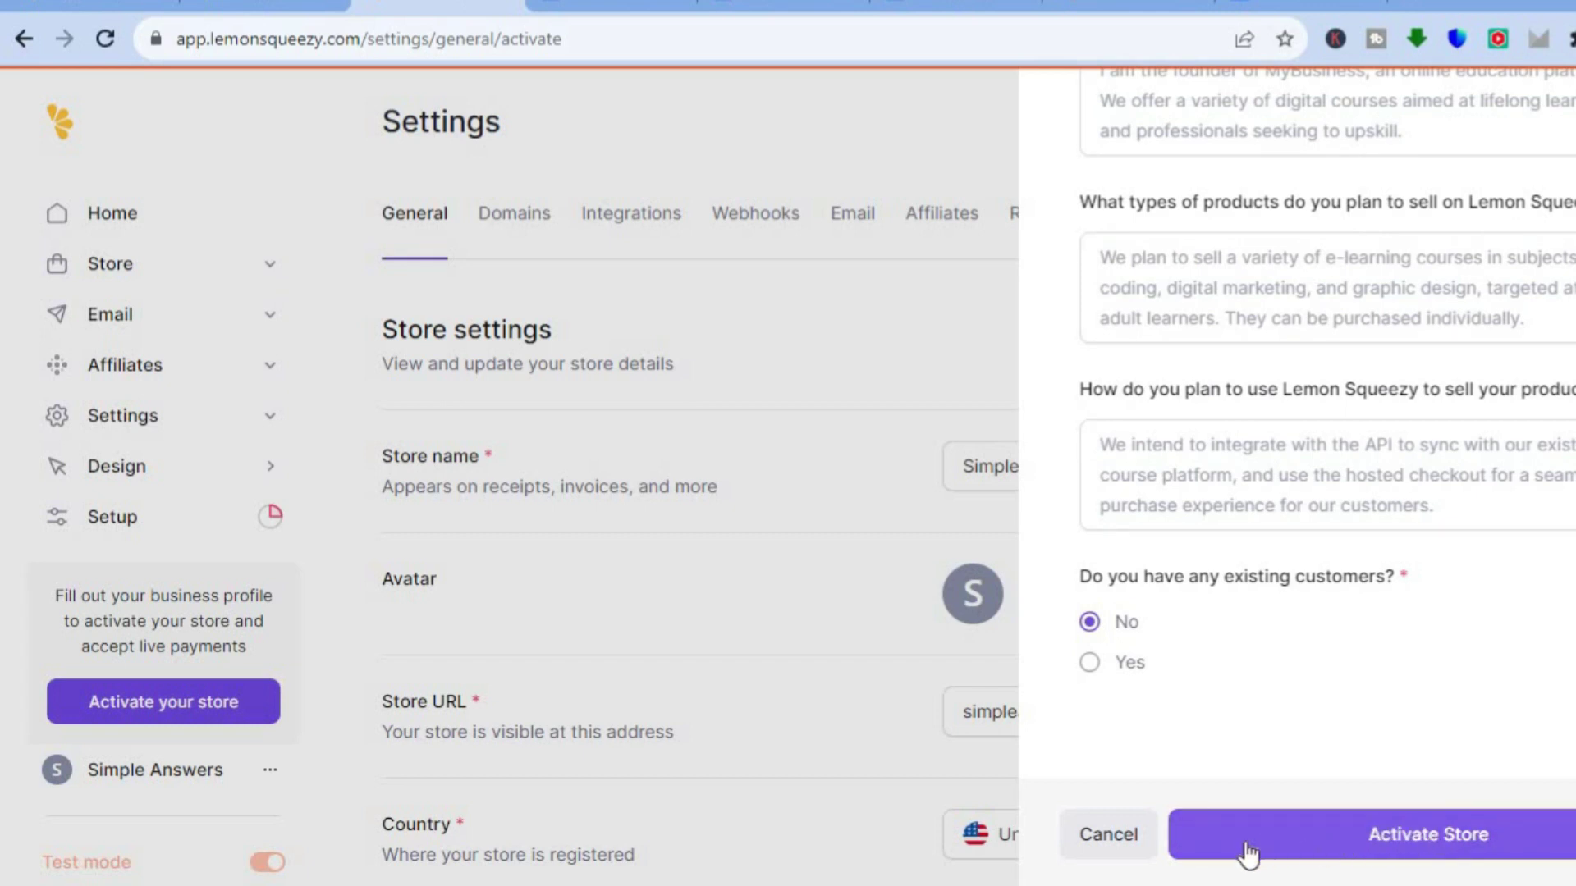
pyautogui.click(1097, 834)
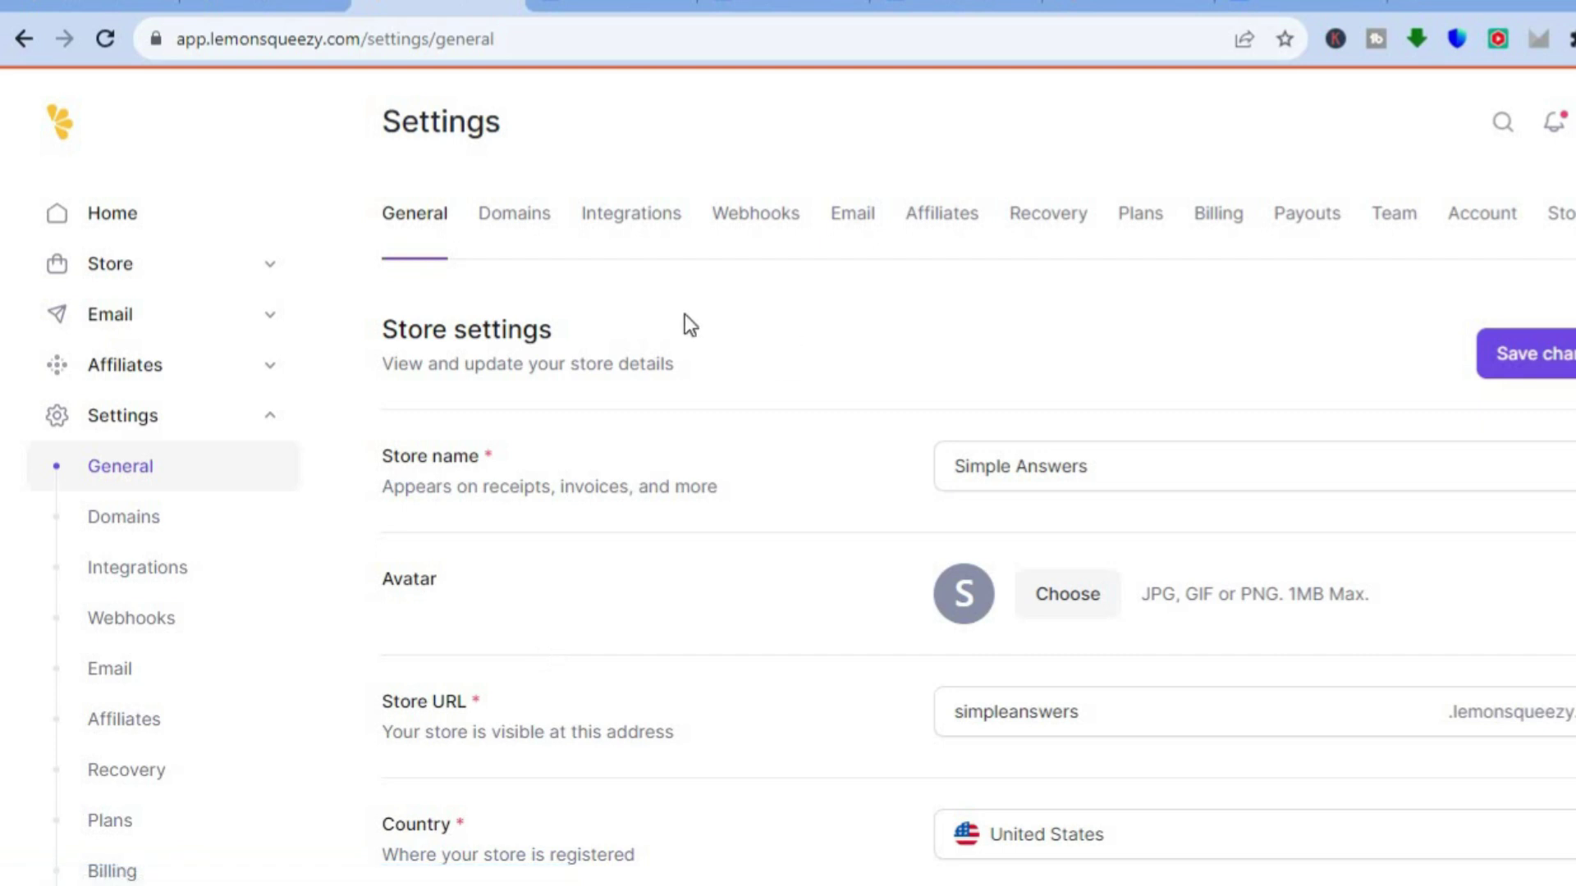
# Step: Check the Domains form but cancel without adding a domain, then view Integrations
pyautogui.click(529, 215)
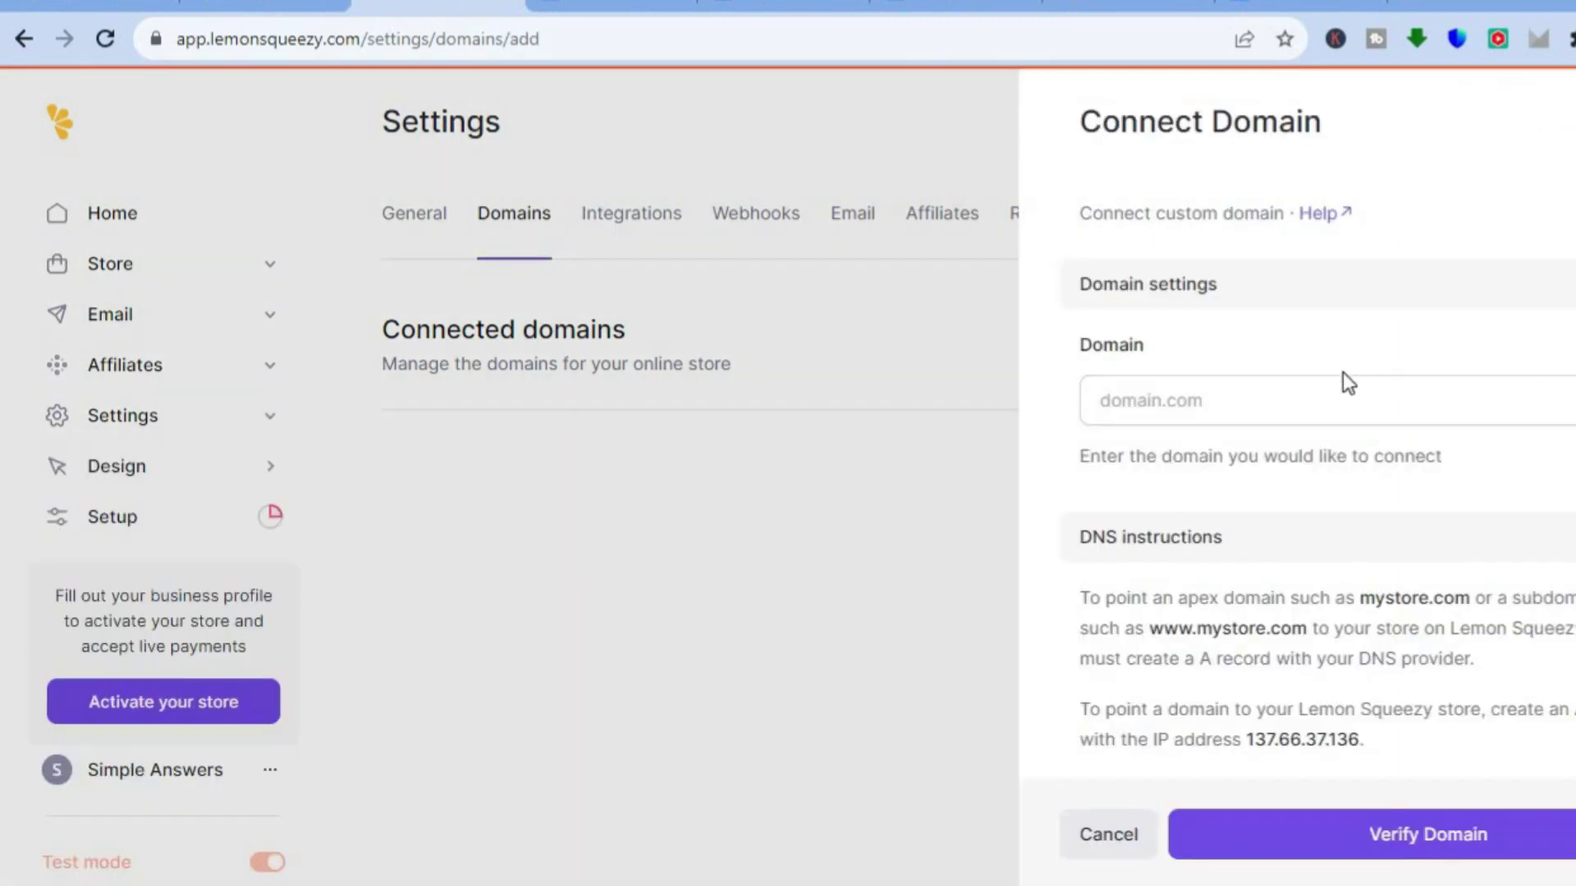
pyautogui.click(1302, 400)
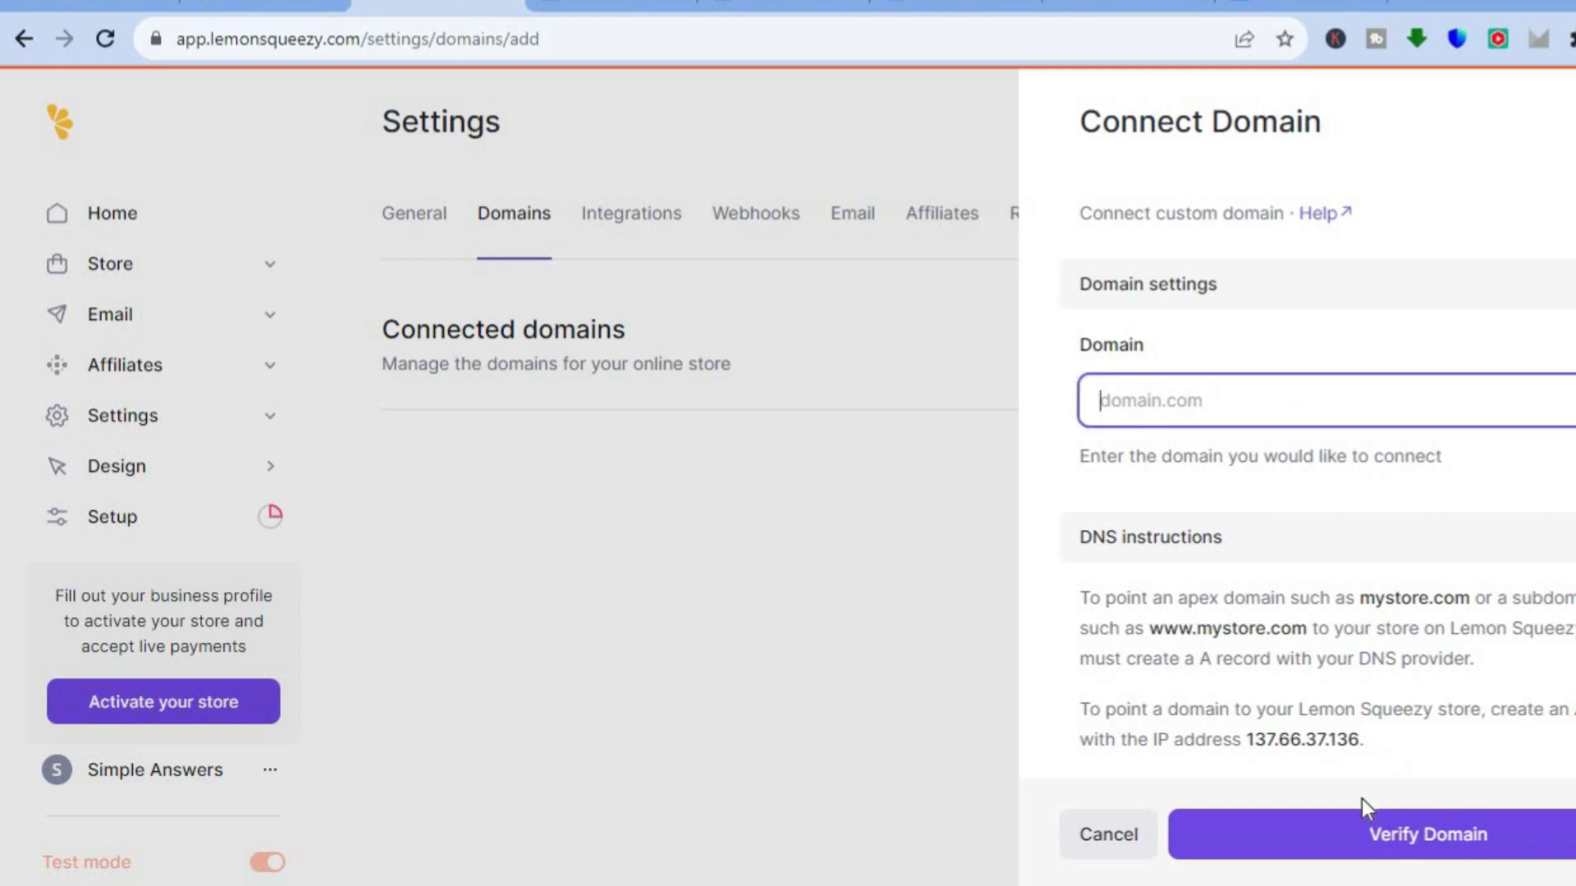
pyautogui.click(1125, 841)
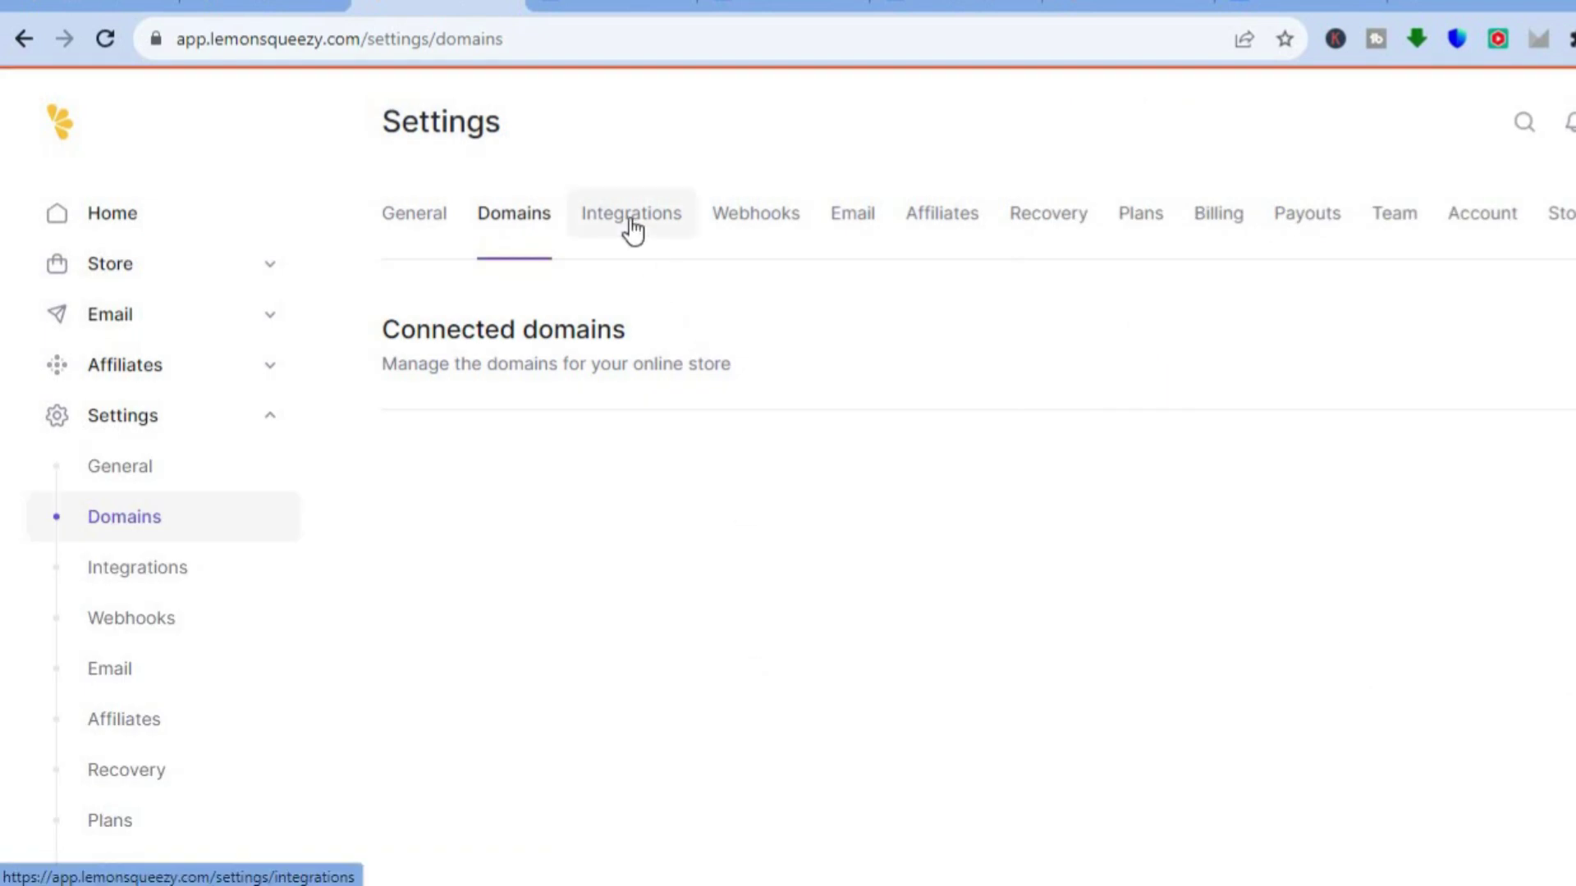
pyautogui.click(632, 220)
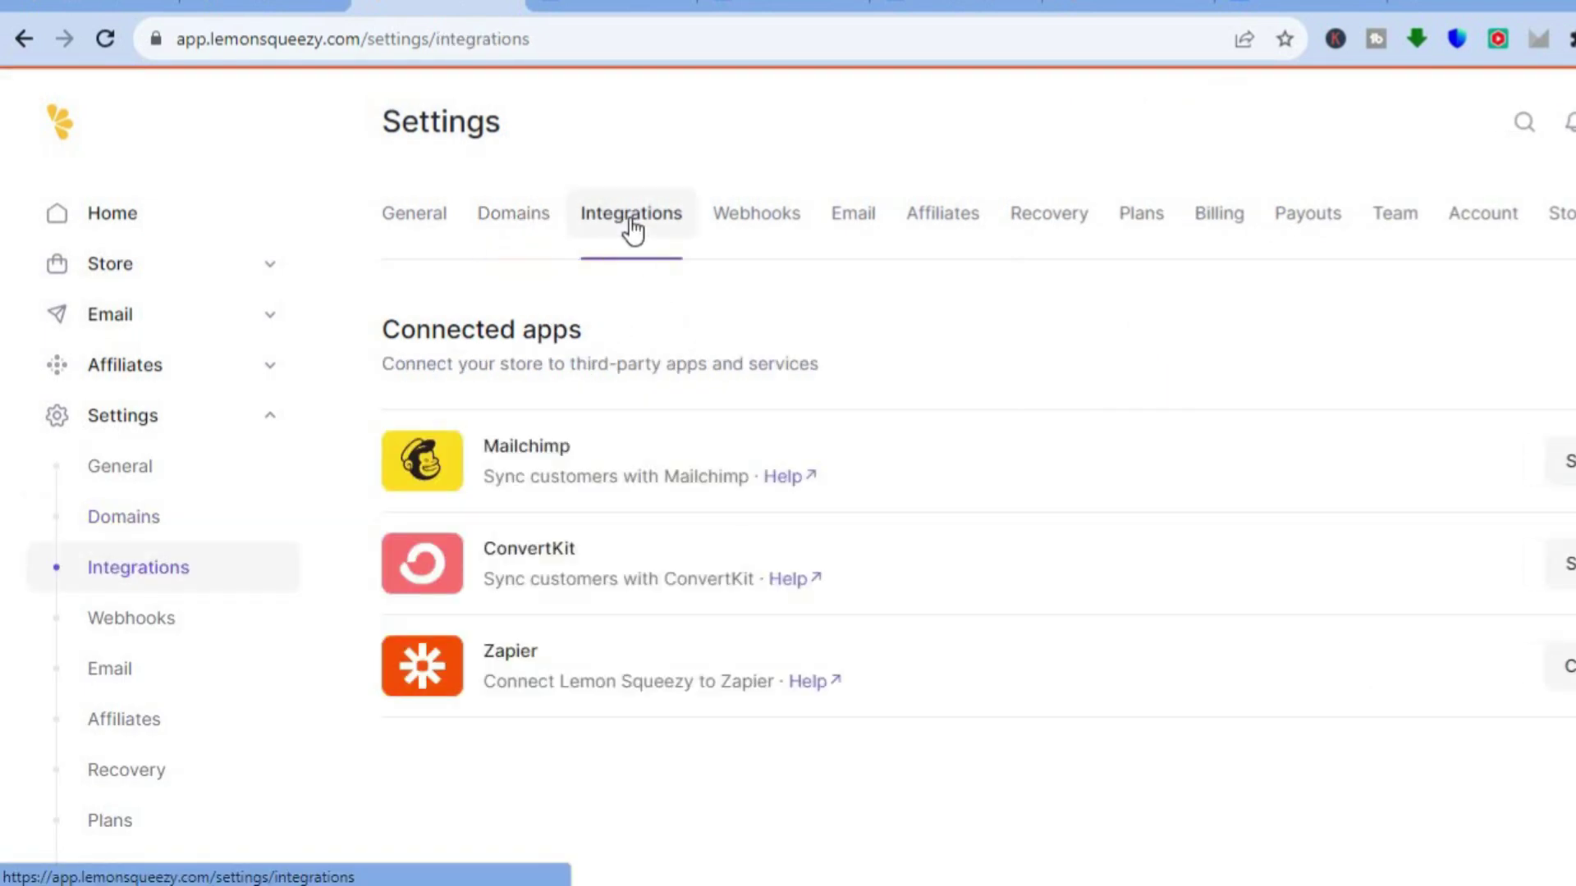